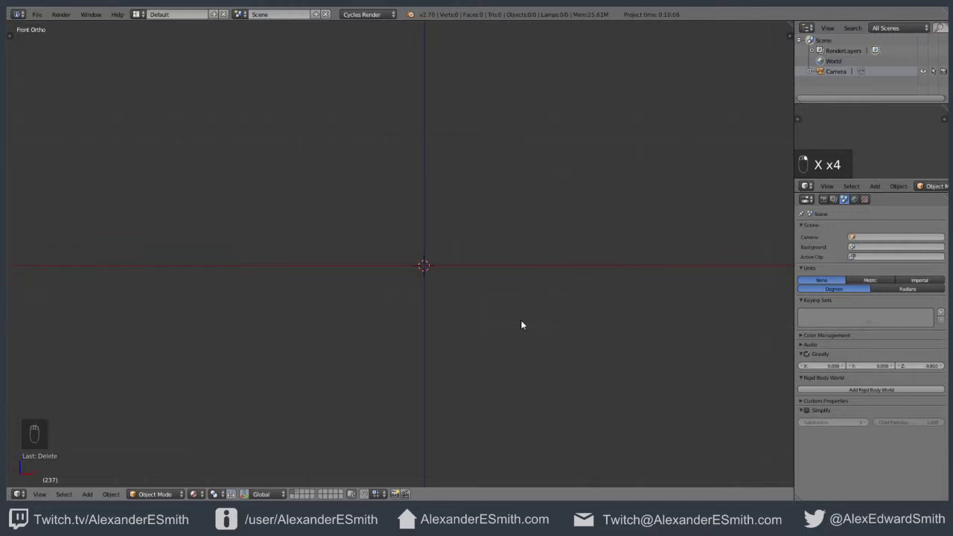
# - Add a cube to the scene and enter Edit Mode
pyautogui.hotkey('shift', 'a')
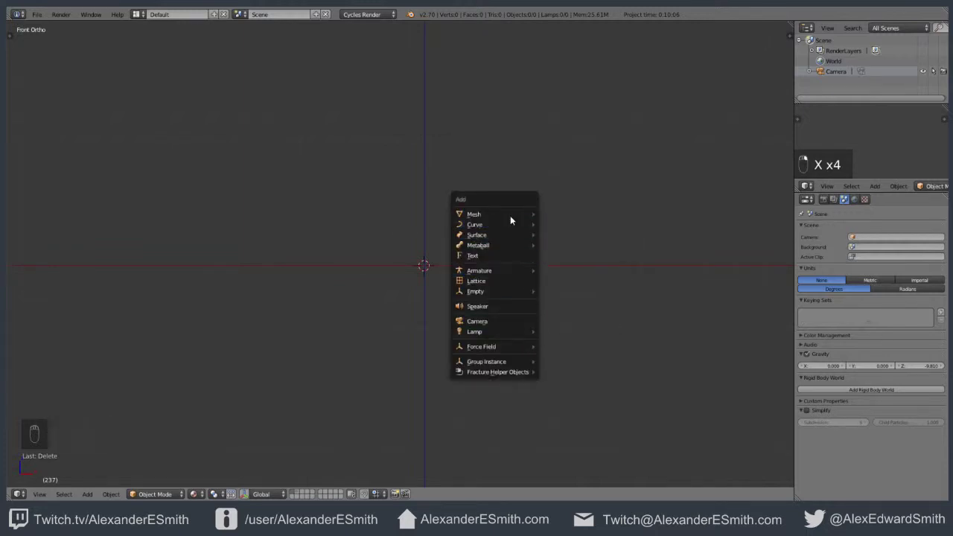
pyautogui.moveTo(510, 216)
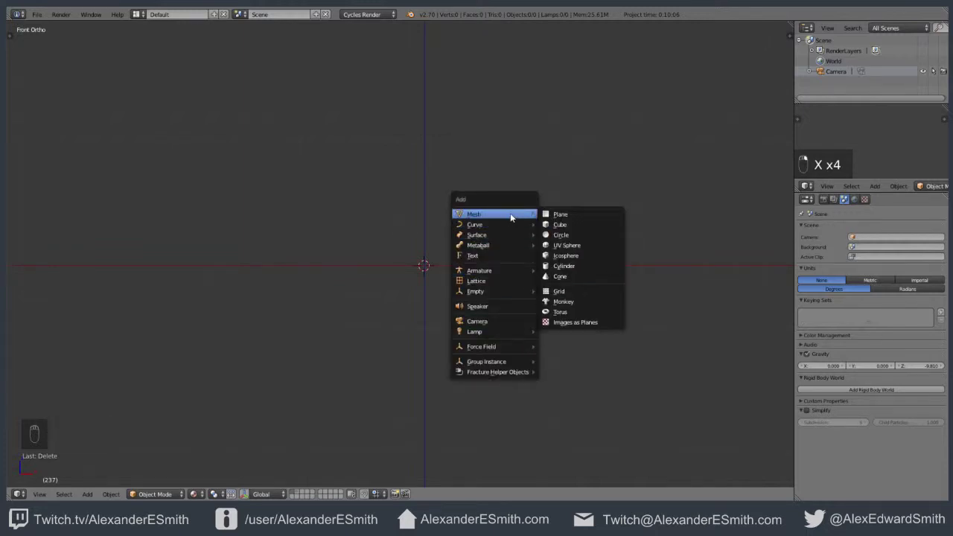
pyautogui.click(559, 224)
pyautogui.press('Tab')
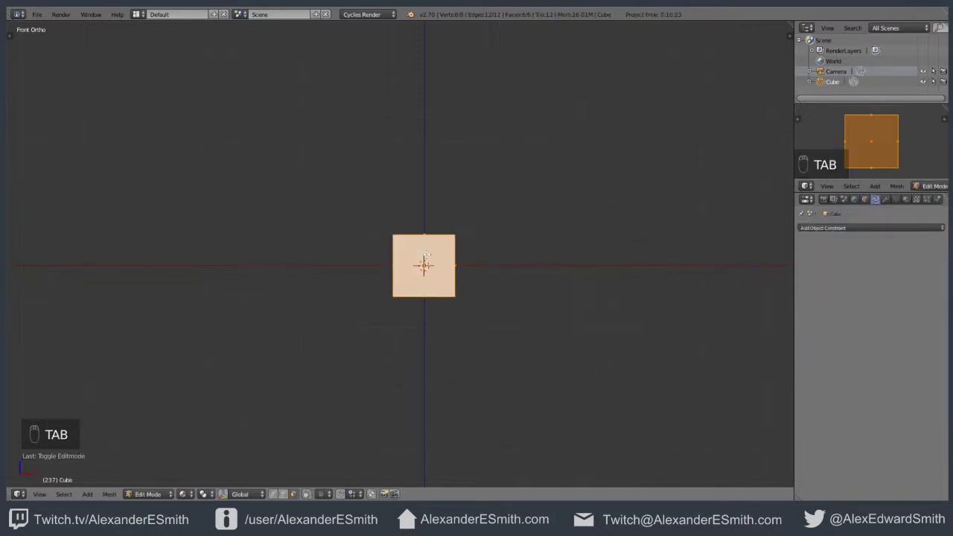
# - Extrude the cube's top face upward and scale it narrower
pyautogui.rightClick(423, 227)
pyautogui.press('e')
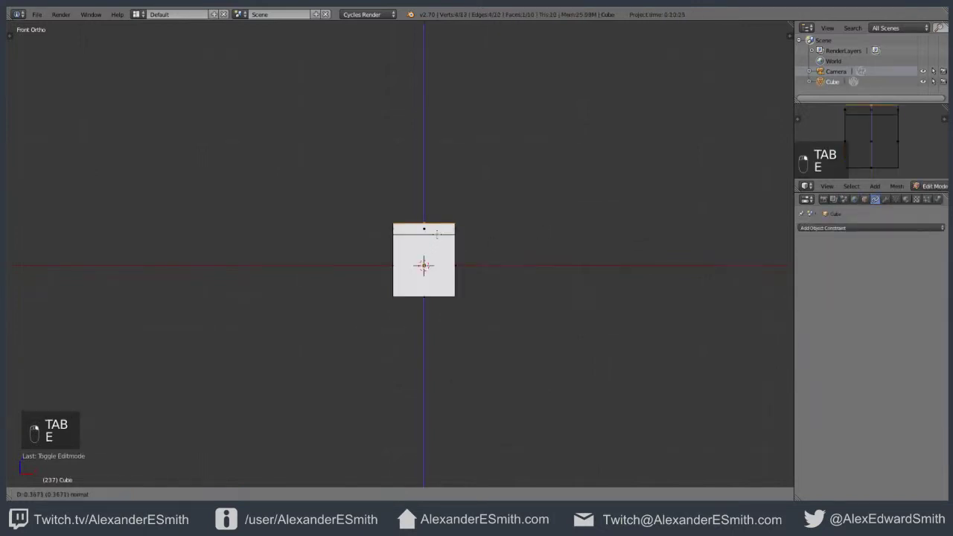
pyautogui.click(551, 206)
pyautogui.press('s')
pyautogui.click(496, 211)
# - Extrude two short neck segments, widen the top back to full width, and extrude a head block
pyautogui.press('e')
pyautogui.click(491, 201)
pyautogui.press('e')
pyautogui.click(494, 193)
pyautogui.press('s')
pyautogui.click(552, 191)
pyautogui.press('e')
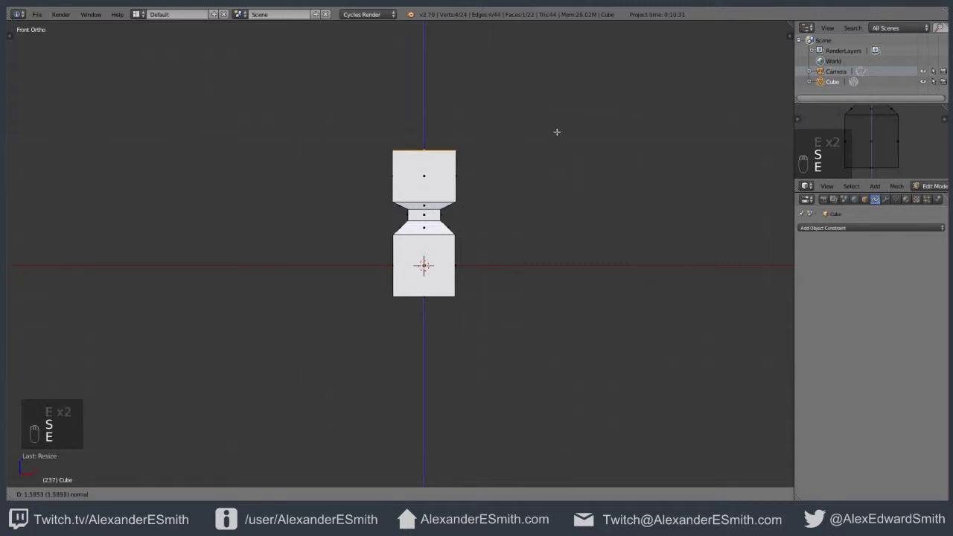
pyautogui.click(557, 133)
# - Cut a horizontal edge loop around the torso, then switch to face selection
pyautogui.hotkey('ctrl', 'r')
pyautogui.click(442, 280)
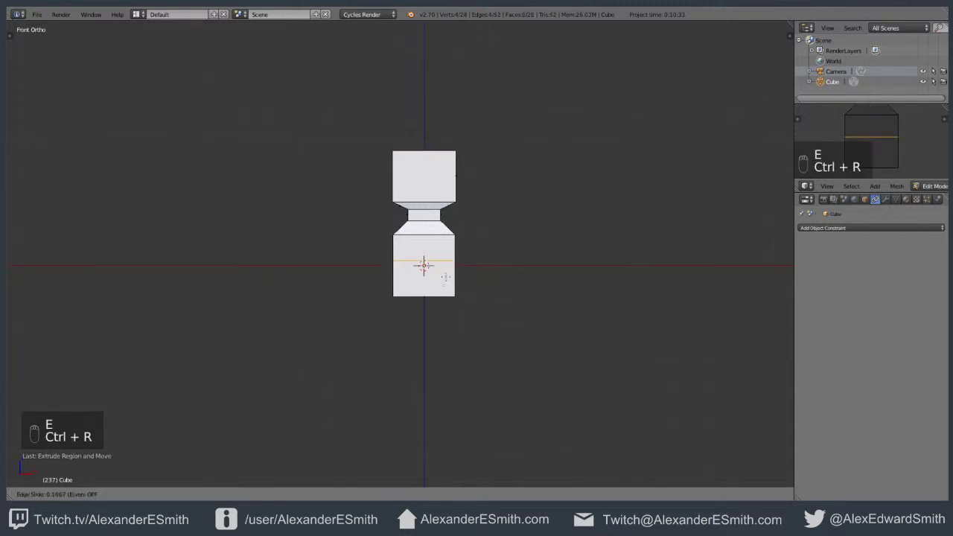
pyautogui.click(446, 277)
pyautogui.moveTo(489, 258); pyautogui.dragTo(492, 253, button='middle')
pyautogui.rightClick(495, 249)
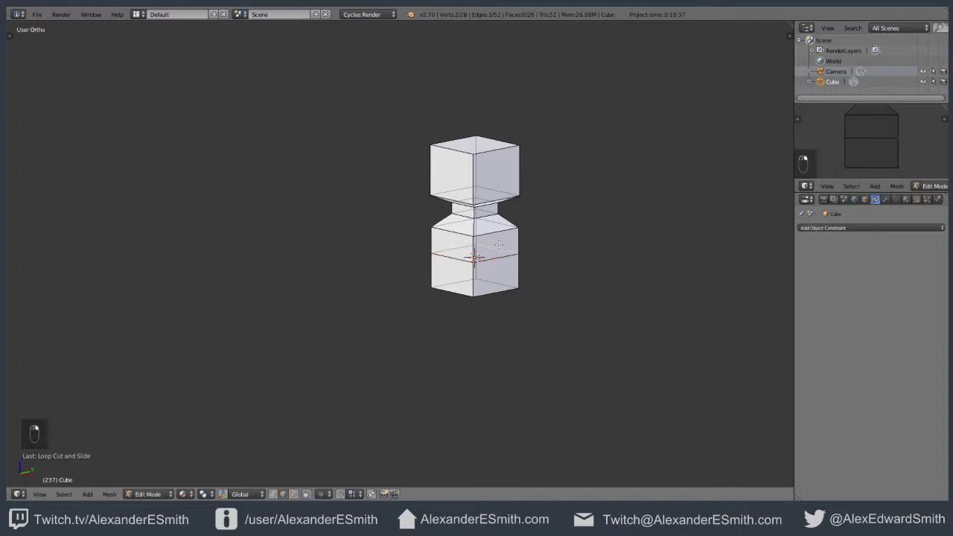
pyautogui.hotkey('ctrl', 'Tab')
pyautogui.click(491, 244)
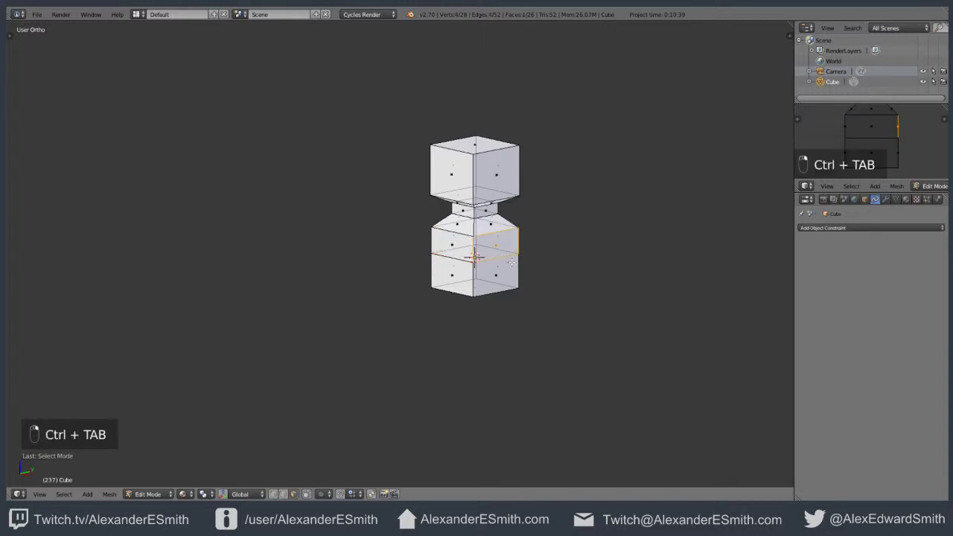
# - Extrude the torso's side face to the right into an arm
pyautogui.press('KP_1')
pyautogui.press('e')
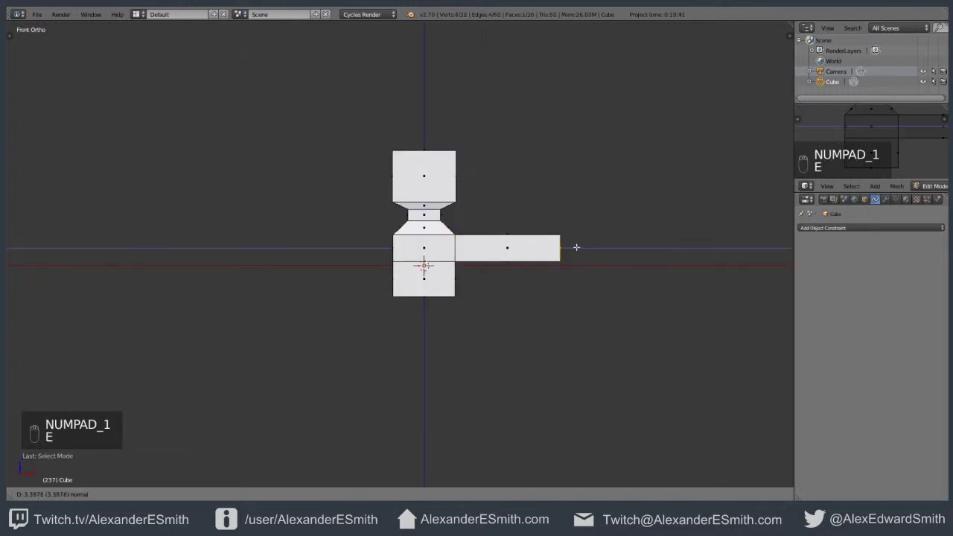
pyautogui.click(589, 249)
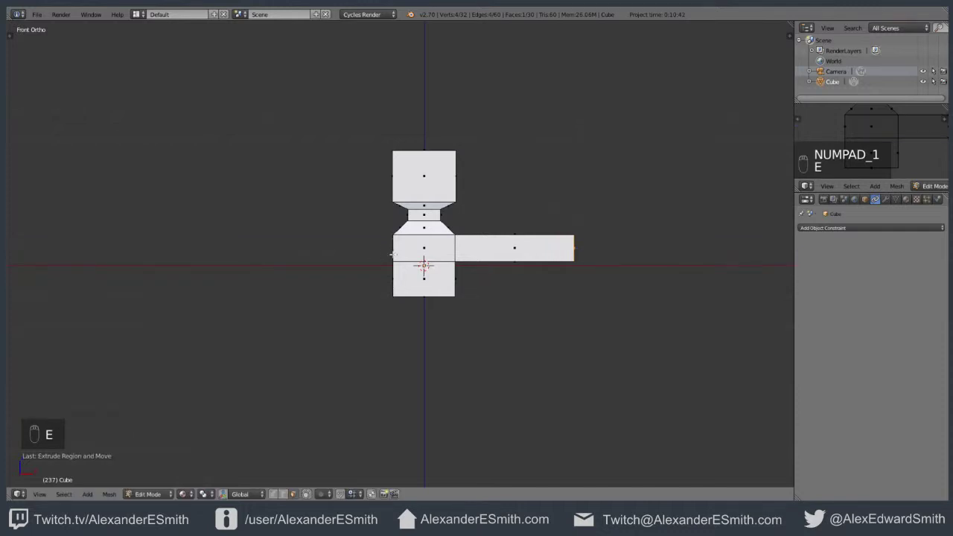
# - Add two vertical loop cuts through the body, one centred and one right of centre
pyautogui.hotkey('ctrl', 'r')
pyautogui.click(430, 278)
pyautogui.rightClick(430, 278)
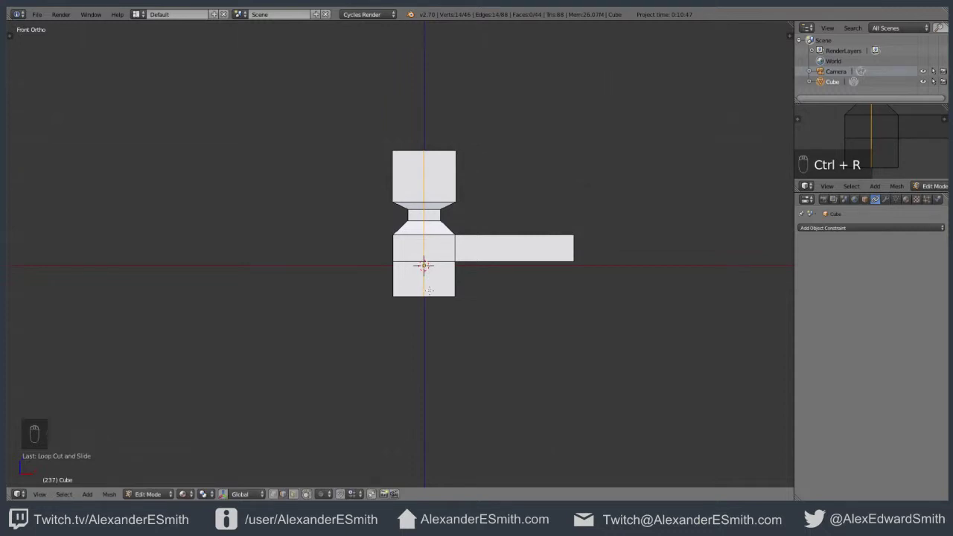
pyautogui.rightClick(434, 304)
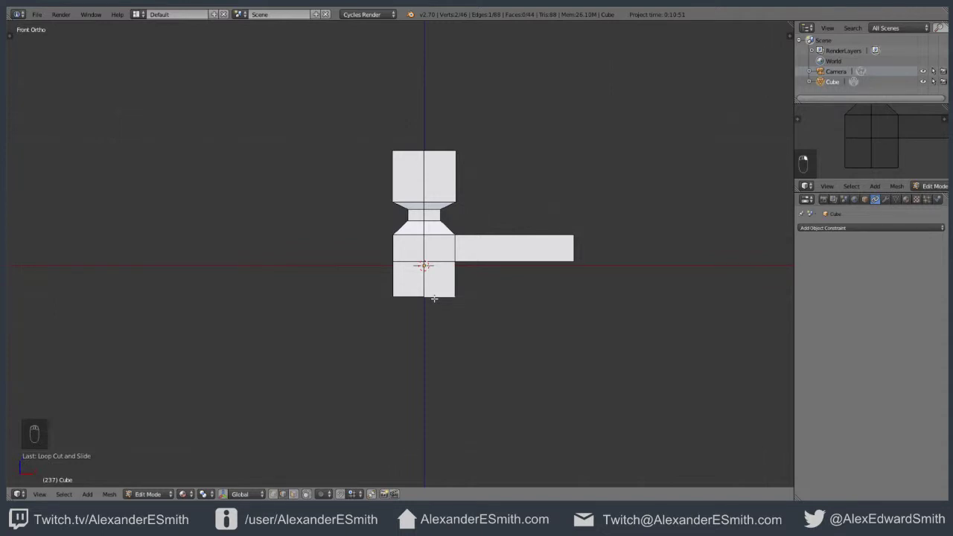
pyautogui.hotkey('ctrl', 'r')
pyautogui.click(436, 283)
pyautogui.click(440, 277)
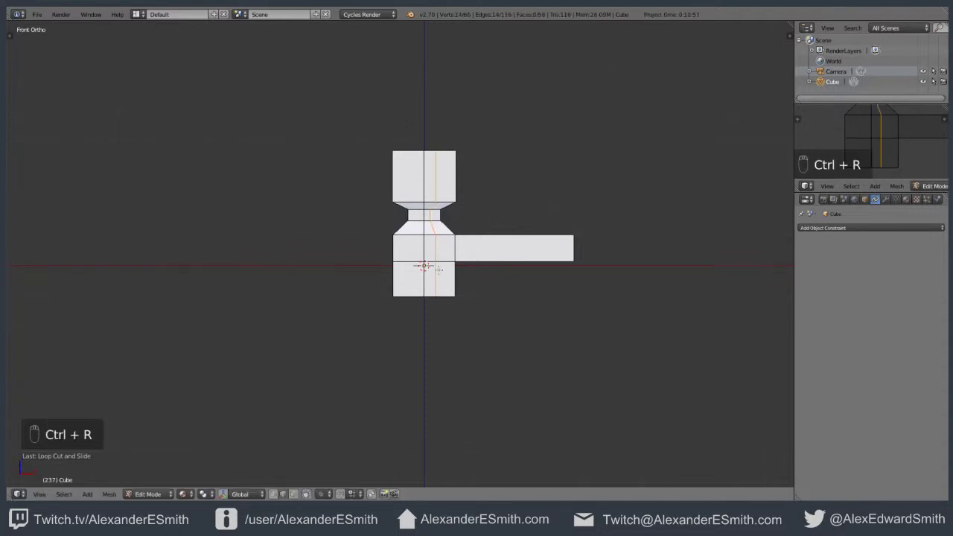
# - Extrude the torso's bottom edge straight down into a leg and shift its left edge along X
pyautogui.rightClick(440, 301)
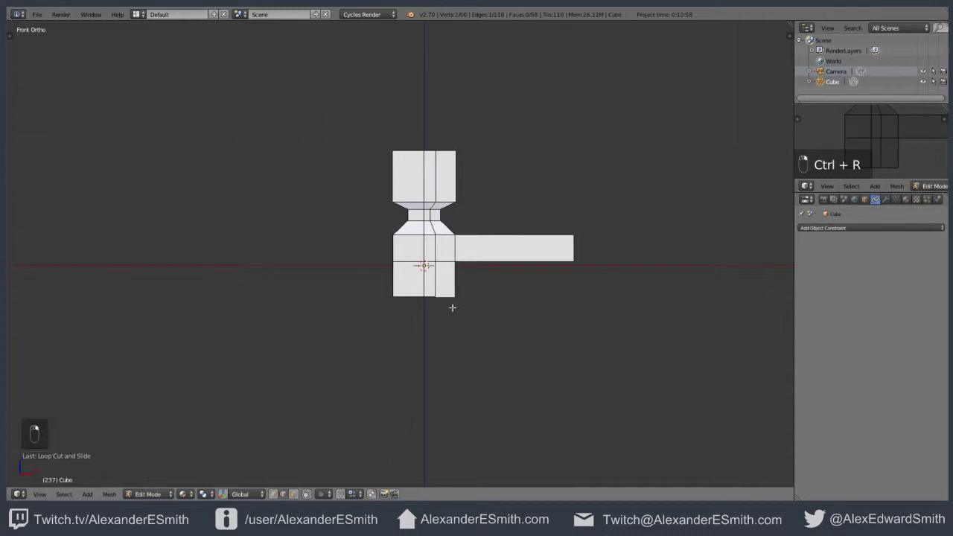
pyautogui.press('e')
pyautogui.press('z')
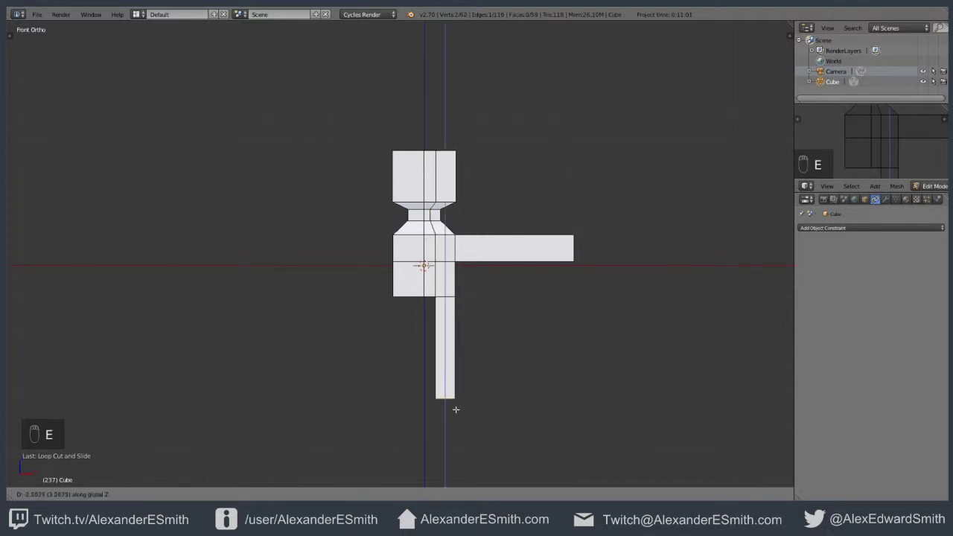
pyautogui.click(454, 435)
pyautogui.hotkey('ctrl', 'Tab')
pyautogui.click(436, 355)
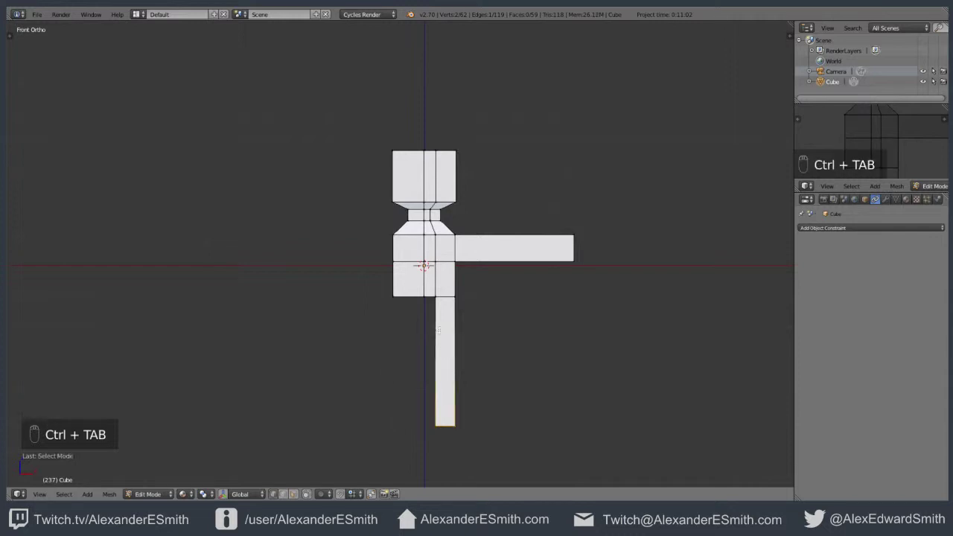
pyautogui.press('a')
pyautogui.press('a')
pyautogui.press('a')
pyautogui.press('a')
pyautogui.press('b')
pyautogui.moveTo(432, 288); pyautogui.dragTo(455, 425)
pyautogui.press('g')
pyautogui.press('x')
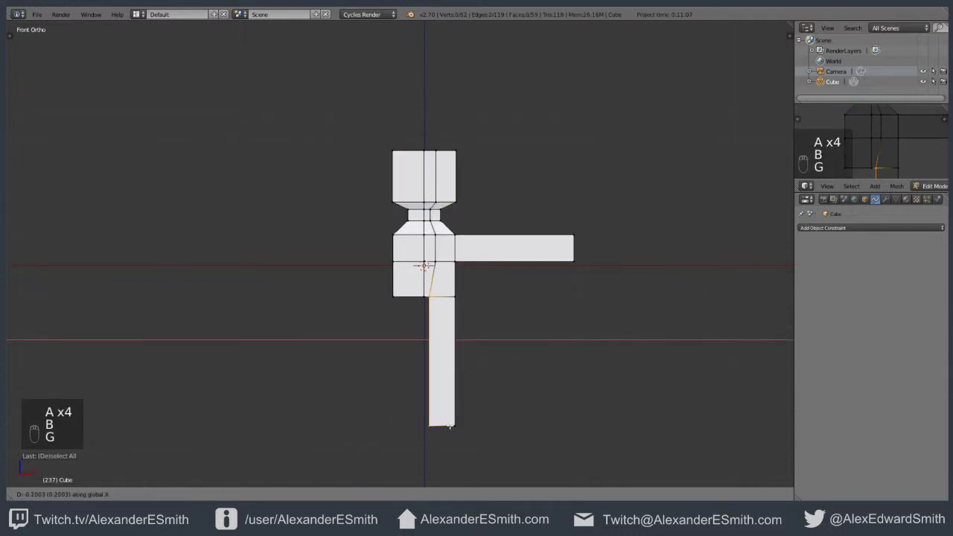
pyautogui.click(449, 426)
# - Orbit around to inspect the mesh and return to front view
pyautogui.press('a')
pyautogui.moveTo(485, 314); pyautogui.dragTo(429, 303, button='middle')
pyautogui.hotkey('ctrl', 'Tab')
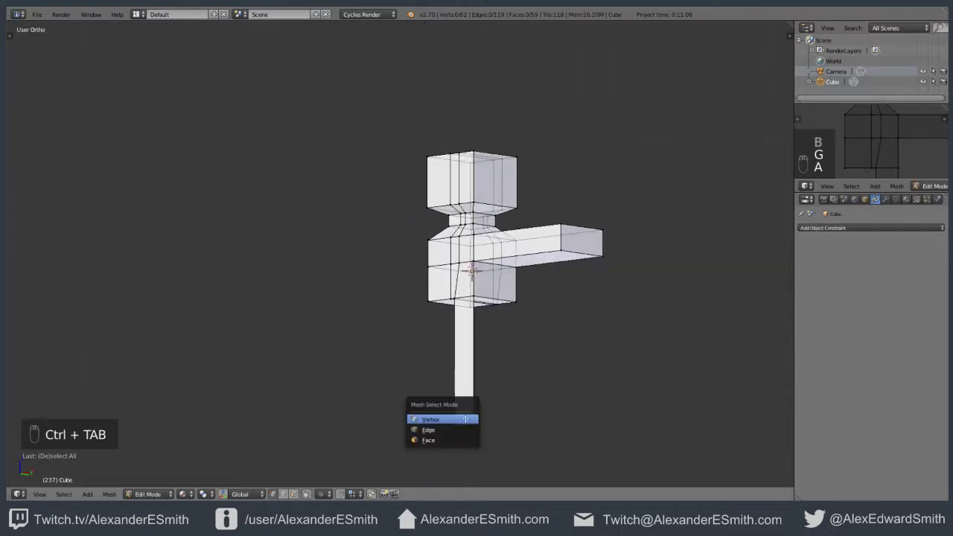
pyautogui.press('KP_1')
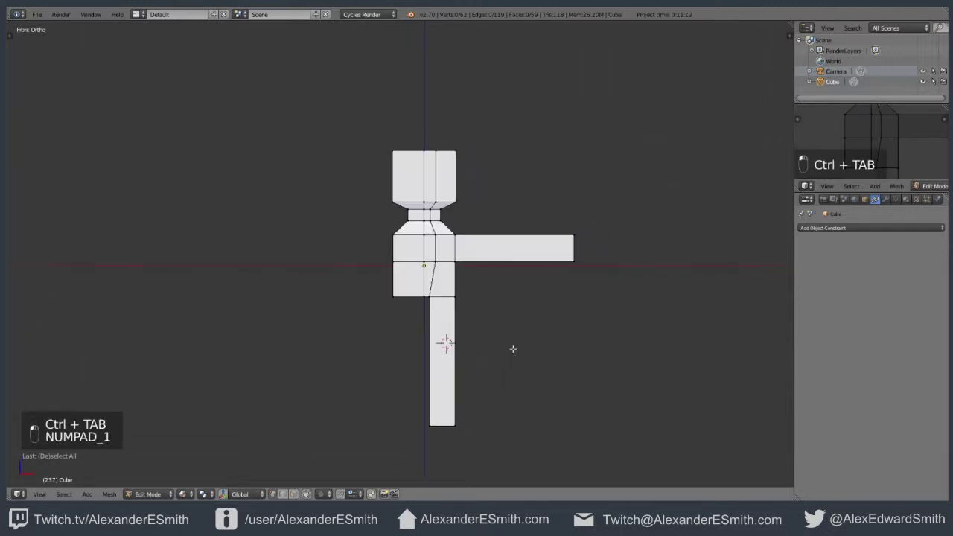
pyautogui.moveTo(340, 456)
pyautogui.mouseDown(button='middle')
pyautogui.moveTo(346, 395)
pyautogui.moveTo(333, 462)
pyautogui.mouseUp(button='middle')
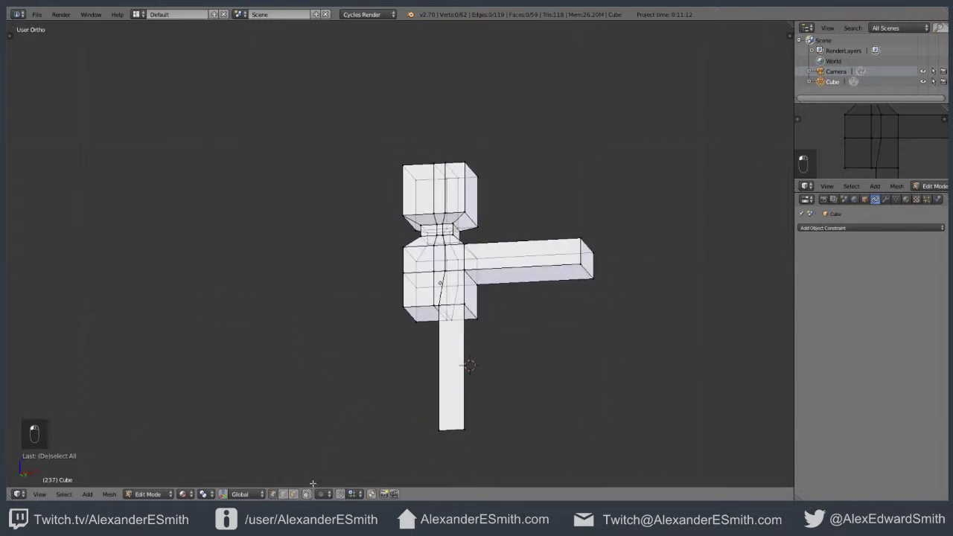
pyautogui.press('KP_1')
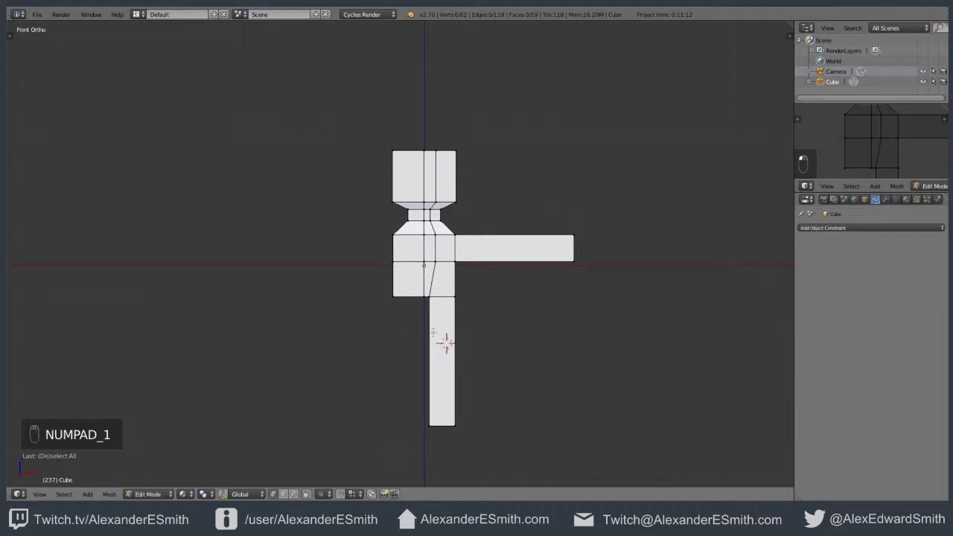
# - Box-select and delete the old flat leg
pyautogui.press('b')
pyautogui.moveTo(387, 365); pyautogui.dragTo(500, 453)
pyautogui.press('x')
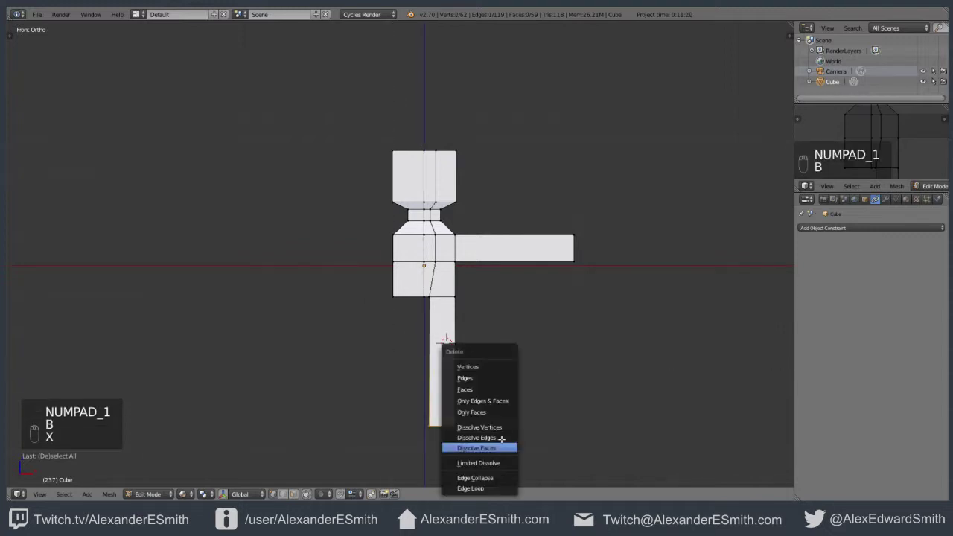
pyautogui.click(501, 366)
# - Extrude the torso's bottom edge down into a new leg
pyautogui.press('b')
pyautogui.moveTo(425, 291); pyautogui.dragTo(490, 297)
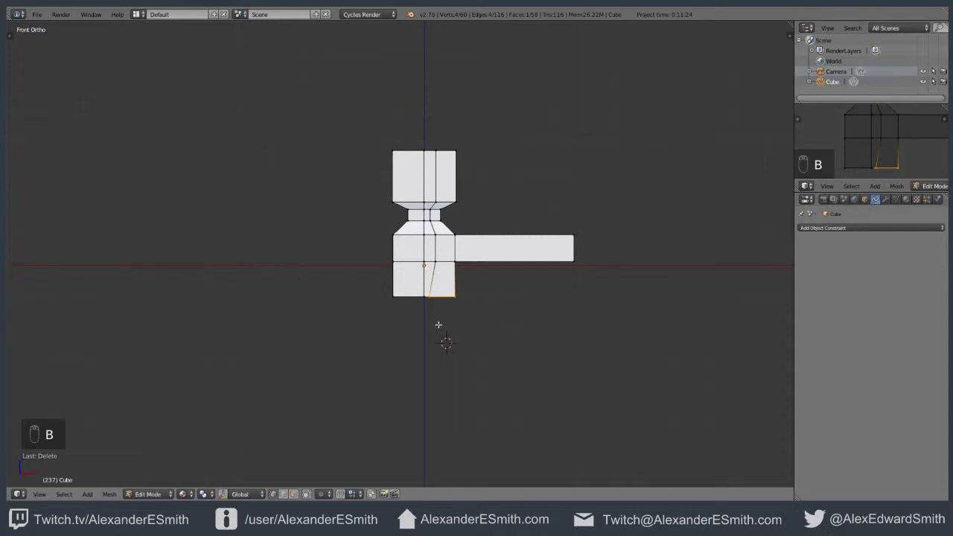
pyautogui.press('e')
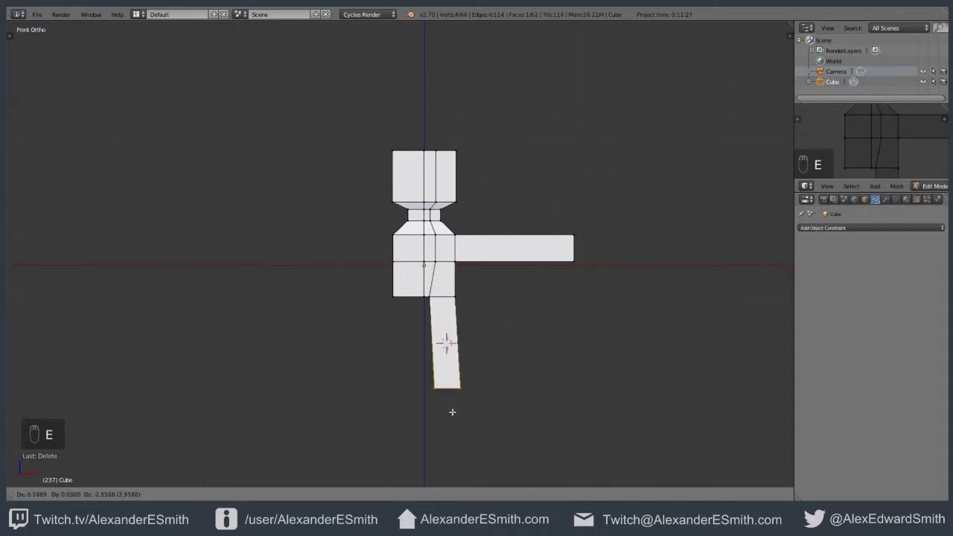
pyautogui.click(441, 434)
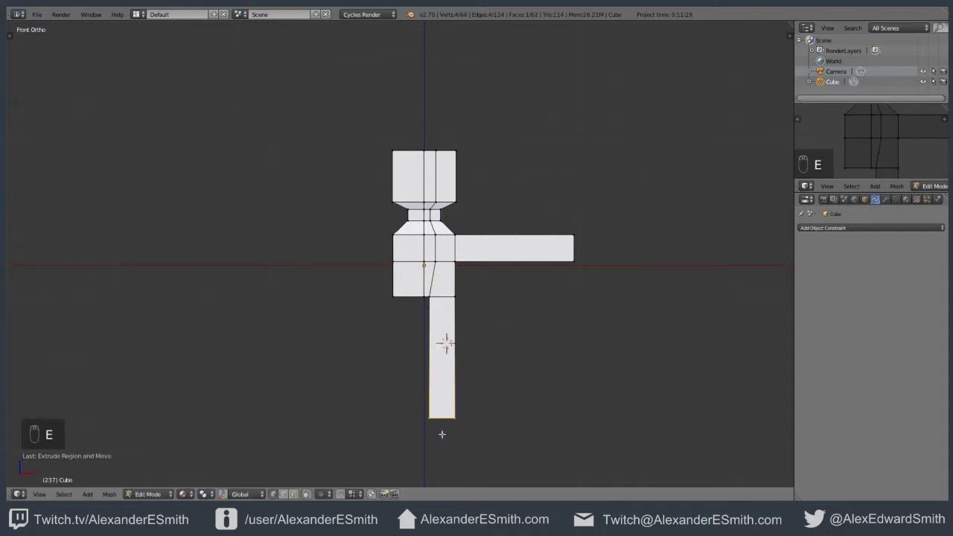
# - Box-select the mesh's left half and delete its vertices, keeping only the right side
pyautogui.press('b')
pyautogui.moveTo(370, 88); pyautogui.dragTo(410, 318)
pyautogui.press('x')
pyautogui.click(393, 322)
pyautogui.hotkey('ctrl', 'z')
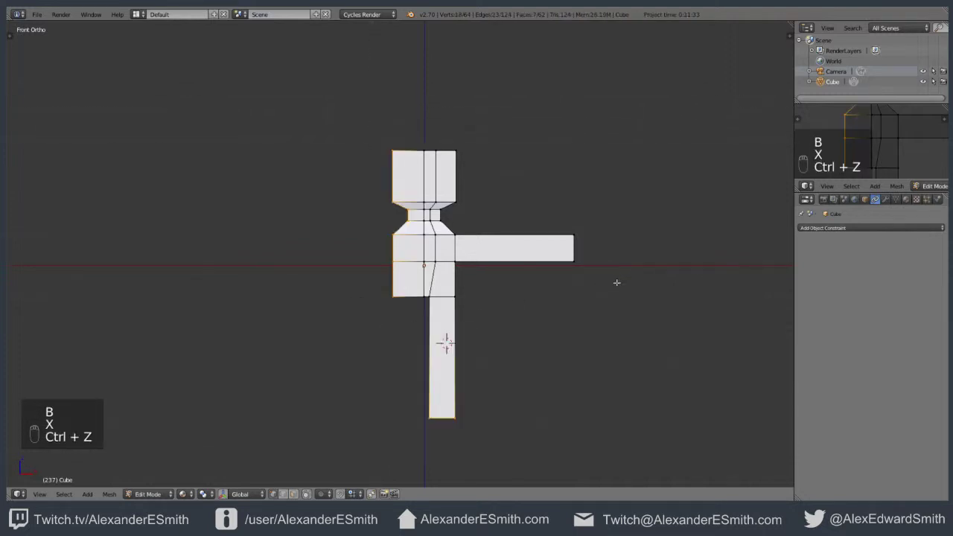
pyautogui.press('a')
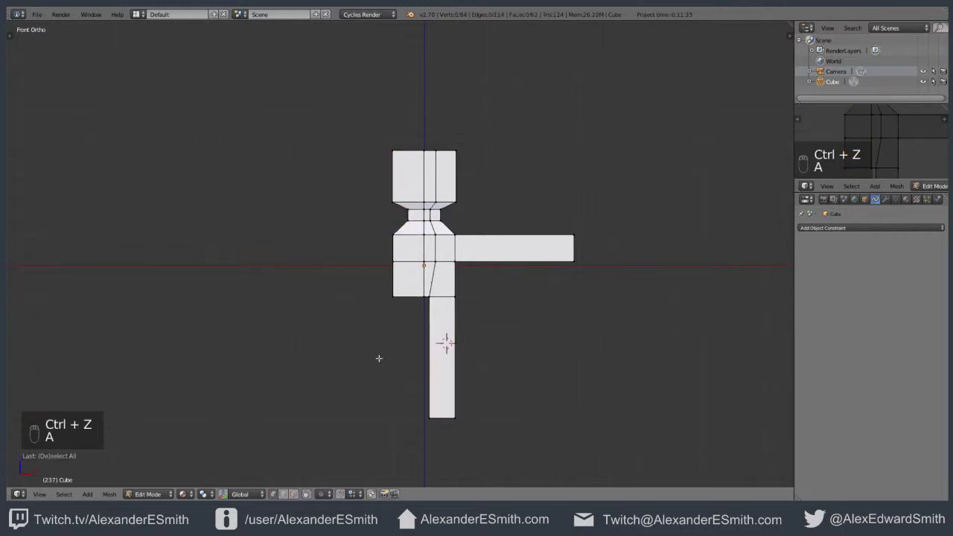
pyautogui.press('b')
pyautogui.moveTo(377, 144); pyautogui.dragTo(414, 334)
pyautogui.press('x')
pyautogui.click(393, 334)
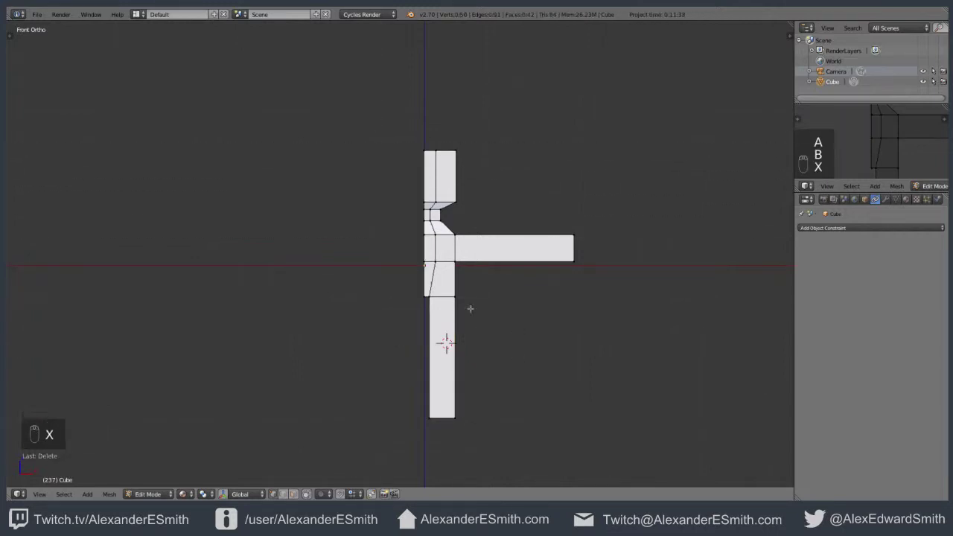
pyautogui.moveTo(513, 311); pyautogui.dragTo(744, 220, button='middle')
# - Add a Mirror modifier and a level-2 Subdivision Surface modifier with Ctrl+2
pyautogui.click(904, 199)
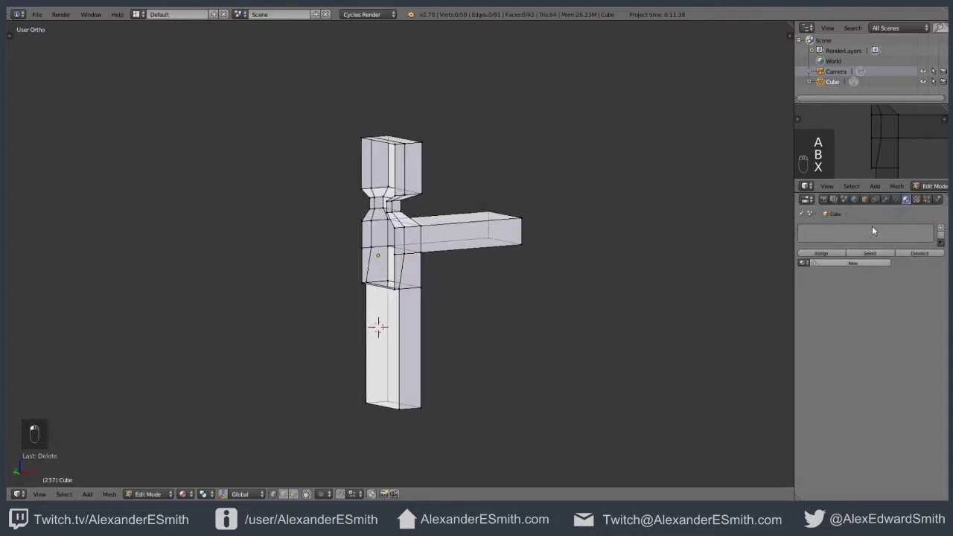
pyautogui.click(885, 199)
pyautogui.click(871, 228)
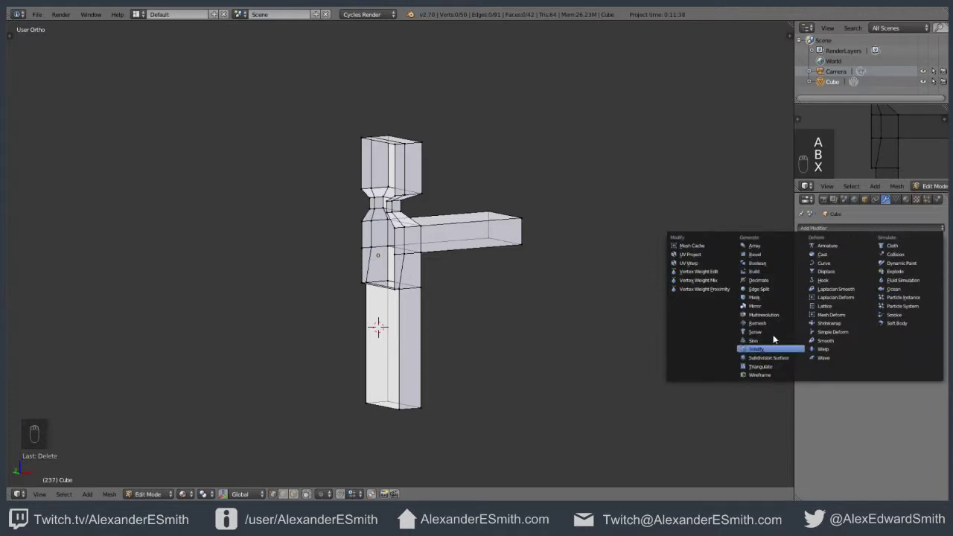
pyautogui.click(768, 306)
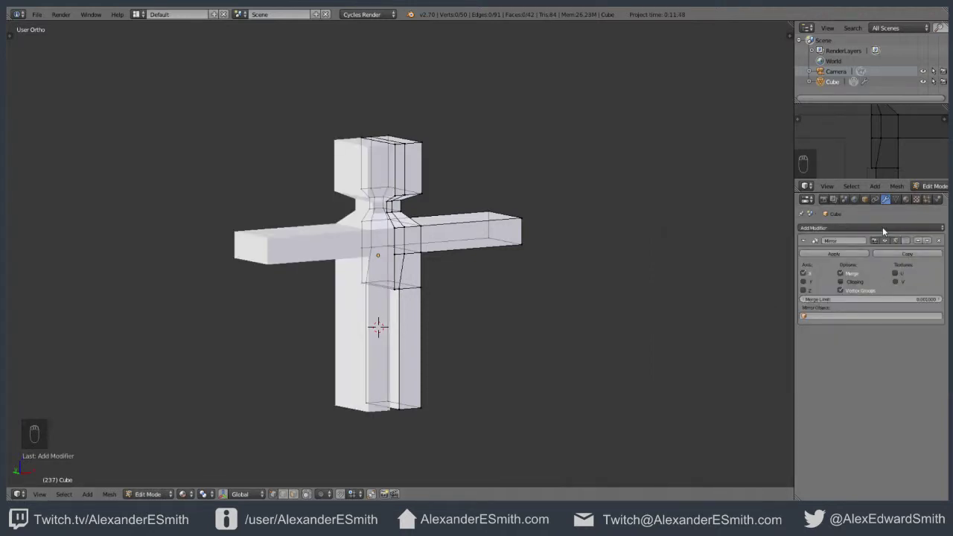
pyautogui.click(879, 227)
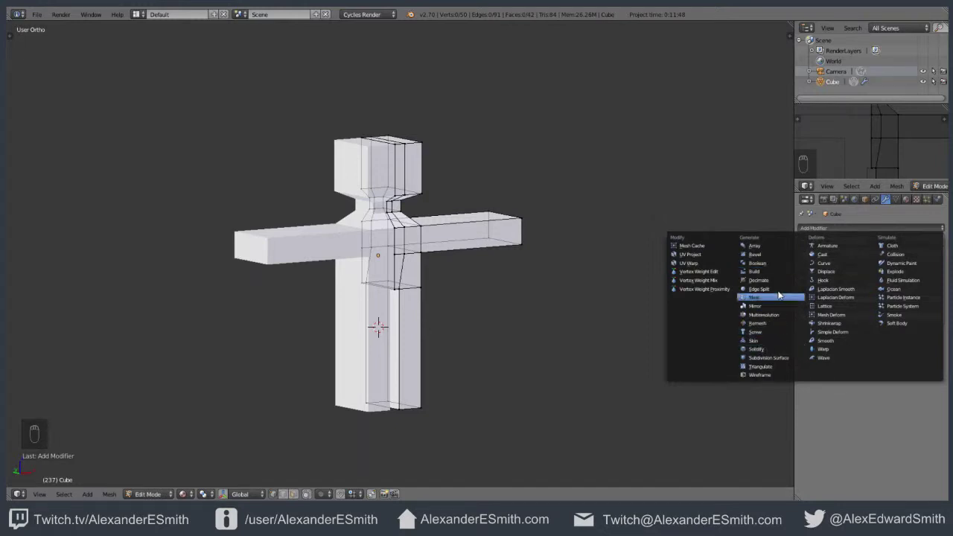
pyautogui.hotkey('ctrl', '2')
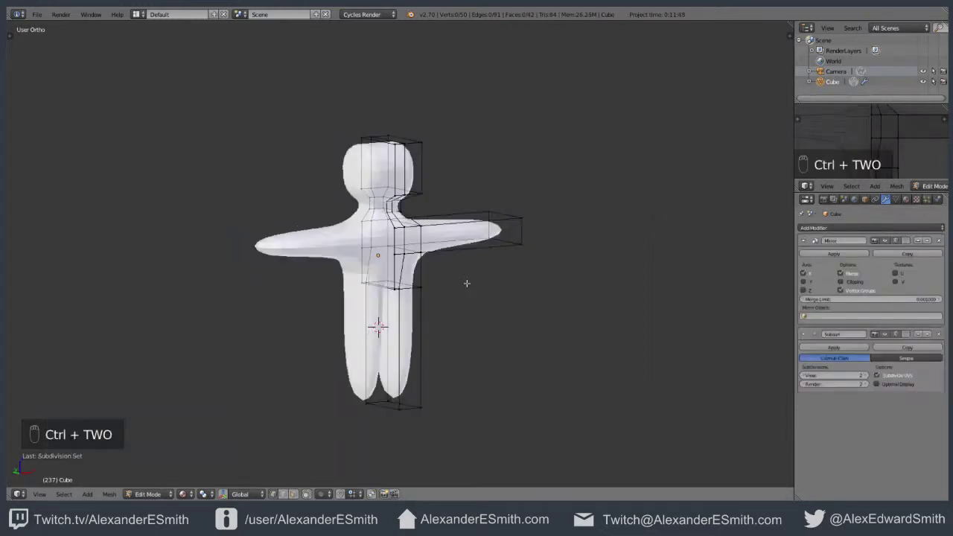
pyautogui.moveTo(470, 281); pyautogui.dragTo(531, 281, button='middle')
# - Add three loop cuts along the arm, the last near the hand end
pyautogui.hotkey('ctrl', 'r')
pyautogui.click(487, 223)
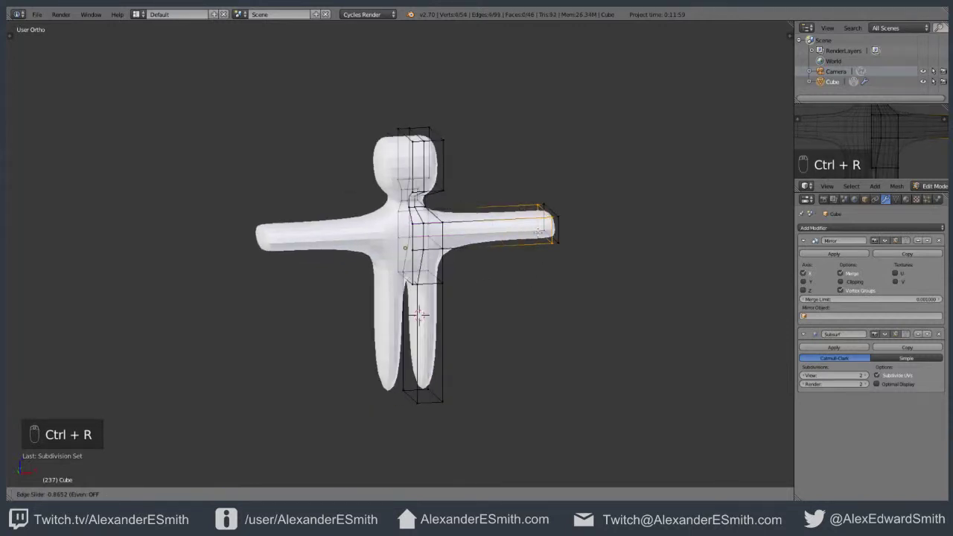
pyautogui.click(519, 224)
pyautogui.hotkey('ctrl', 'r')
pyautogui.click(489, 220)
pyautogui.click(491, 220)
pyautogui.hotkey('ctrl', 'r')
pyautogui.click(500, 222)
pyautogui.click(508, 223)
# - In front view, add three loop cuts across the leg
pyautogui.press('KP_1')
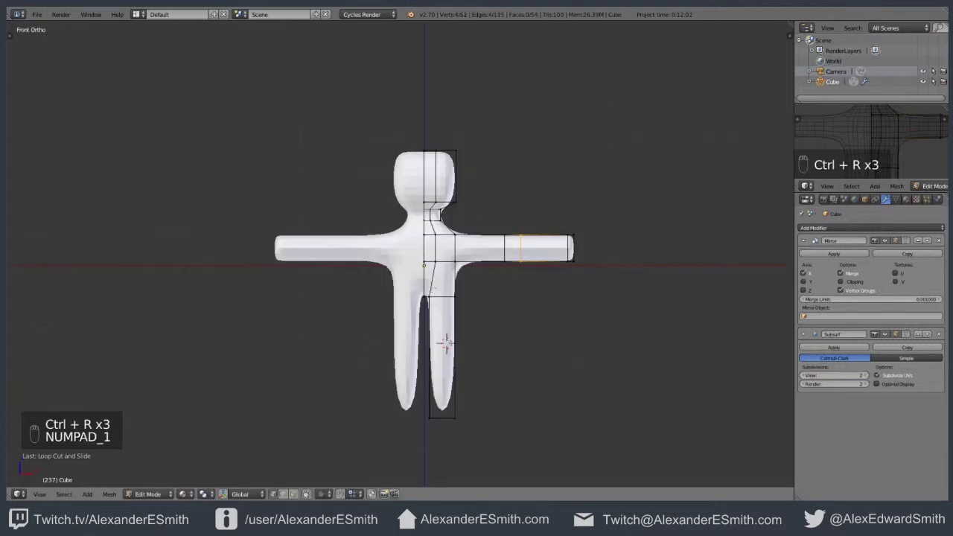
pyautogui.hotkey('ctrl', 'r')
pyautogui.click(456, 396)
pyautogui.click(456, 399)
pyautogui.hotkey('ctrl', 'r')
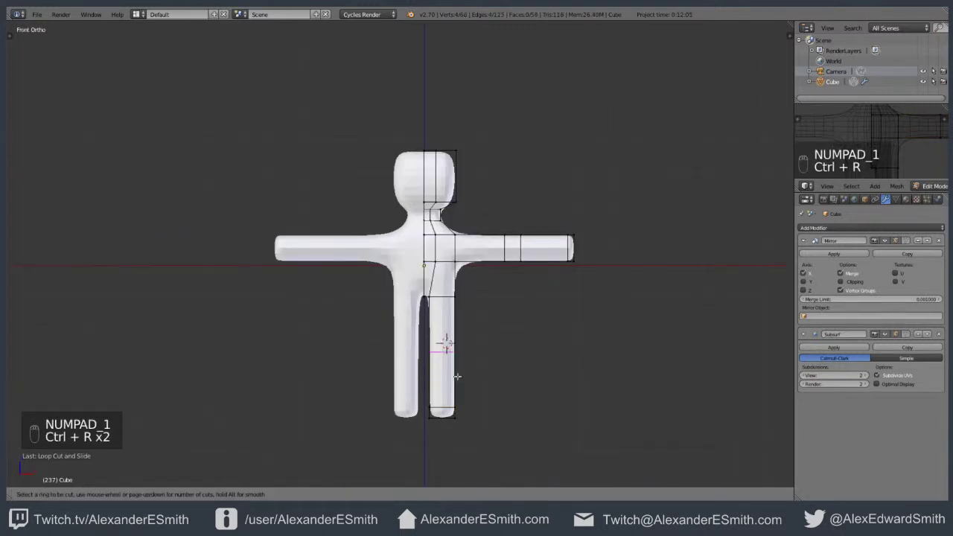
pyautogui.click(455, 372)
pyautogui.click(456, 370)
pyautogui.hotkey('ctrl', 'r')
pyautogui.click(460, 373)
pyautogui.click(462, 372)
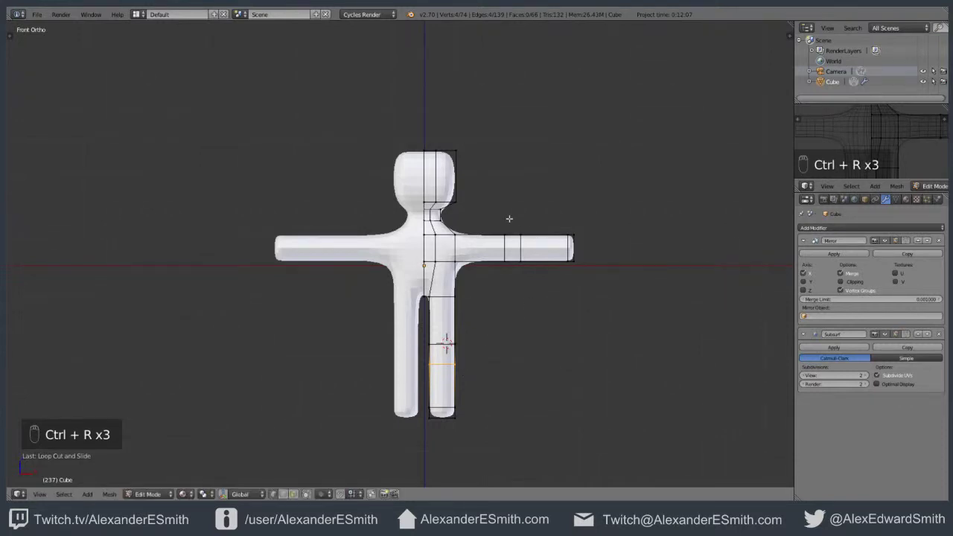
# - Add loop cuts across the hip, near the arm root, and around the torso at shoulder level
pyautogui.hotkey('ctrl', 'r')
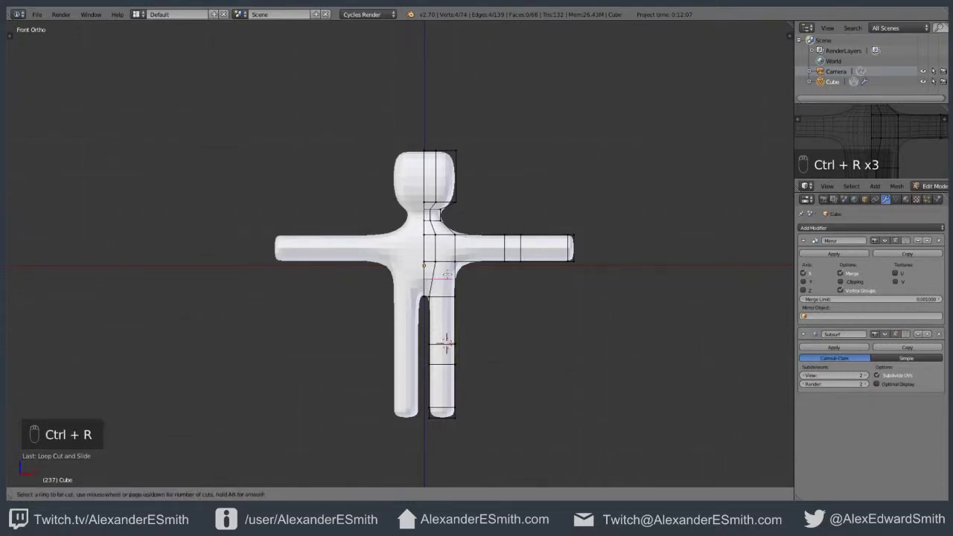
pyautogui.click(443, 285)
pyautogui.click(450, 286)
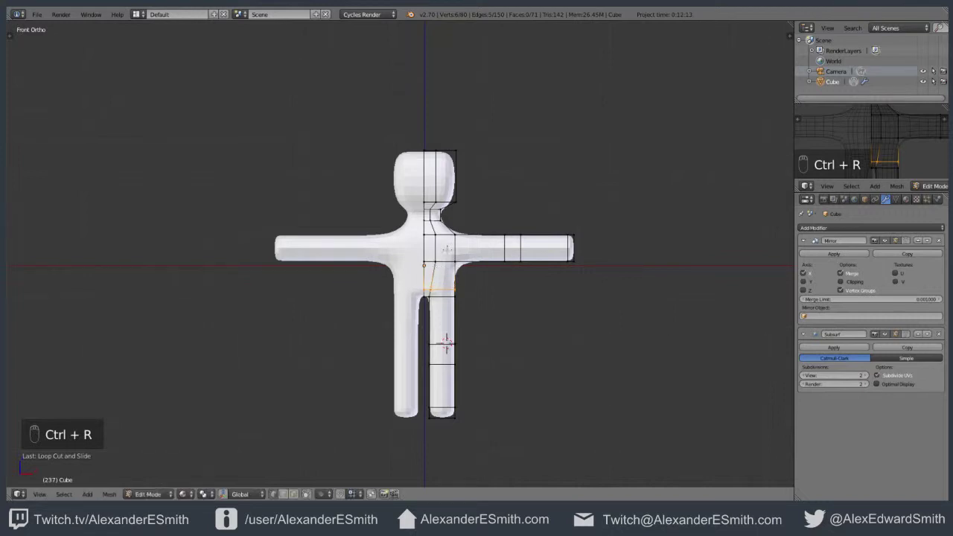
pyautogui.hotkey('ctrl', 'r')
pyautogui.click(457, 243)
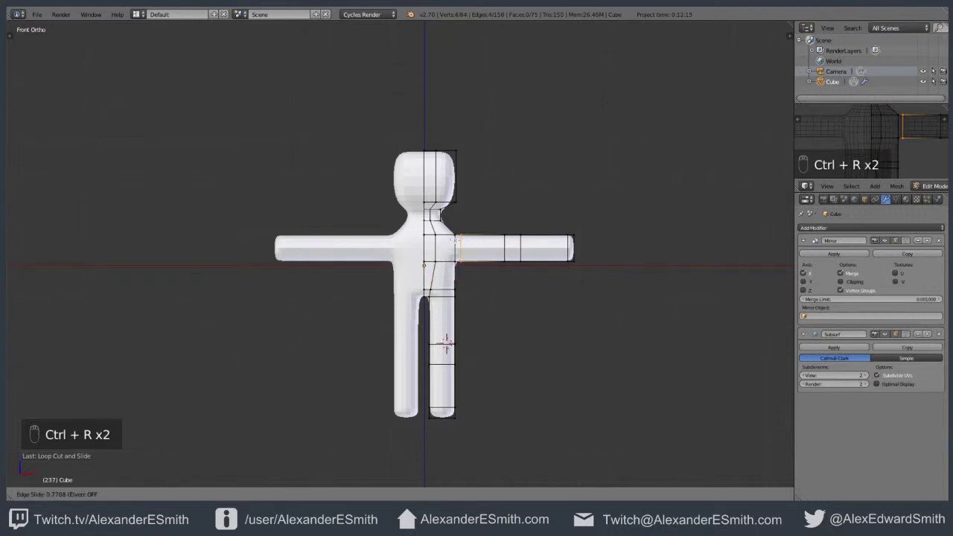
pyautogui.click(455, 241)
pyautogui.hotkey('ctrl', 'r')
pyautogui.click(445, 228)
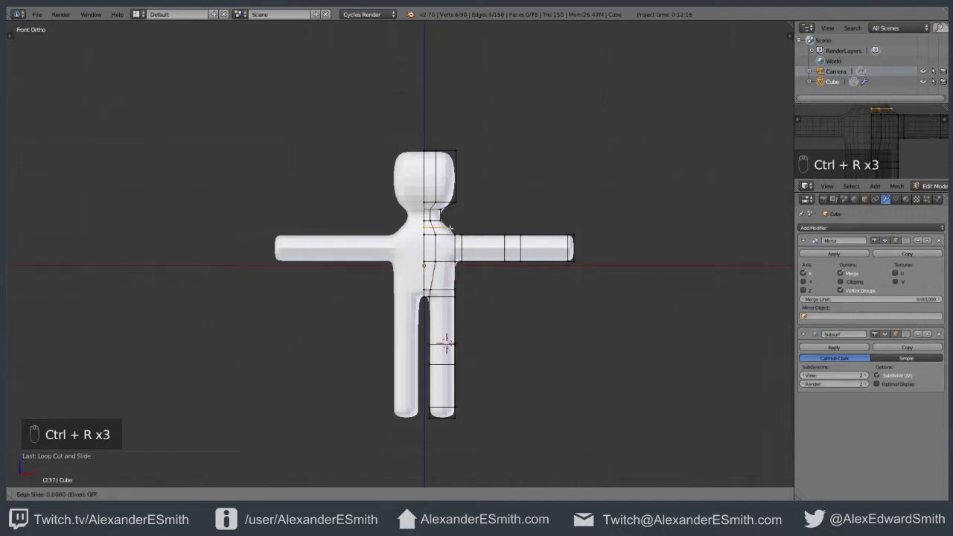
pyautogui.click(448, 228)
pyautogui.press('s')
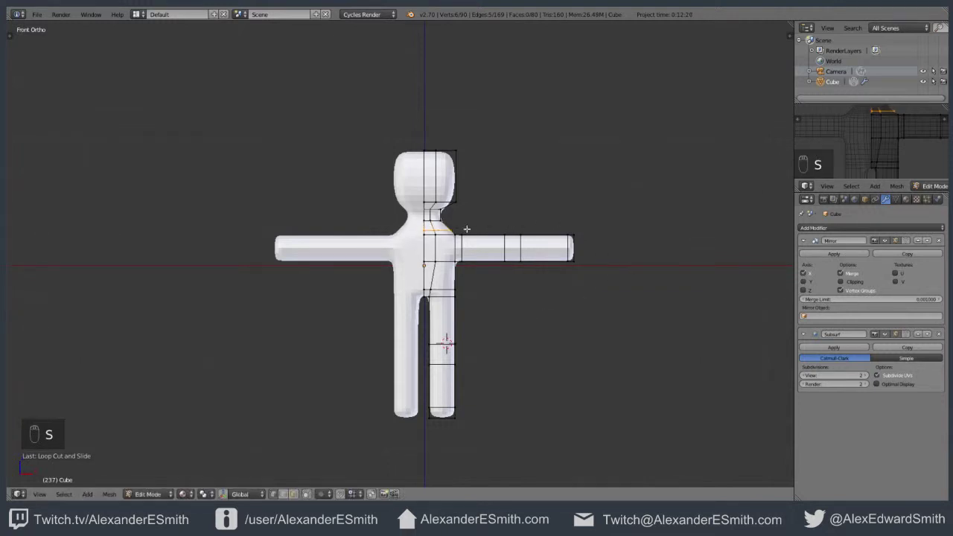
# - Zoom in and scale the shoulder-level loop inward toward the neck
pyautogui.scroll(6, 464, 214)
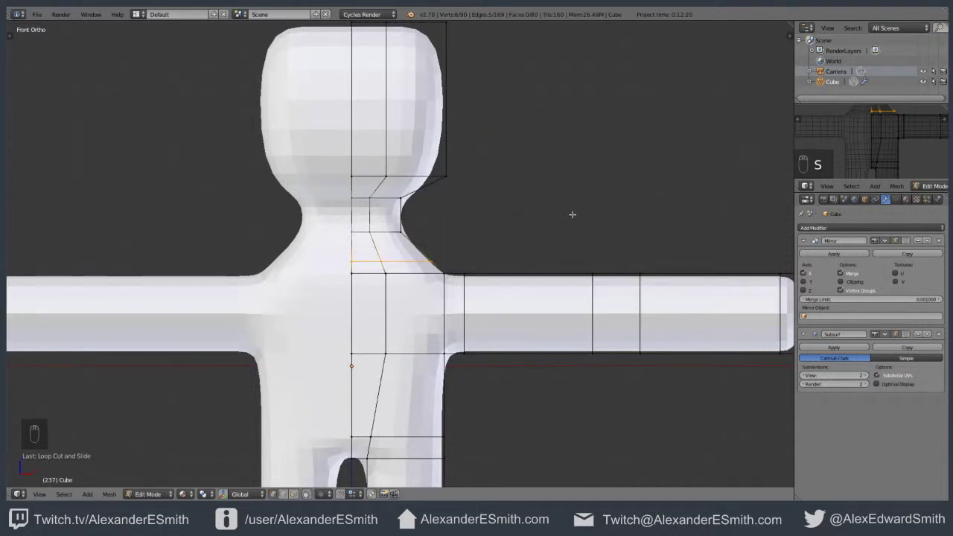
pyautogui.press('s')
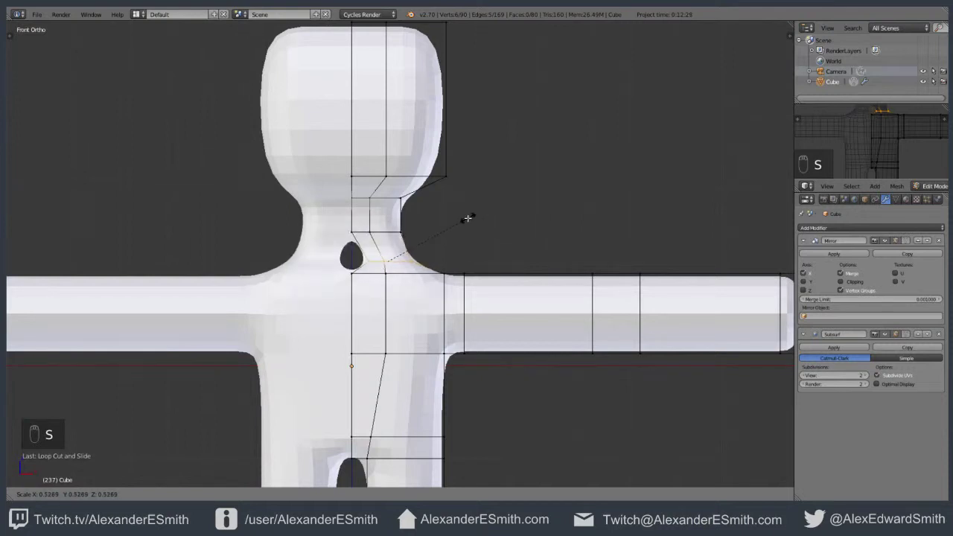
pyautogui.rightClick(746, 263)
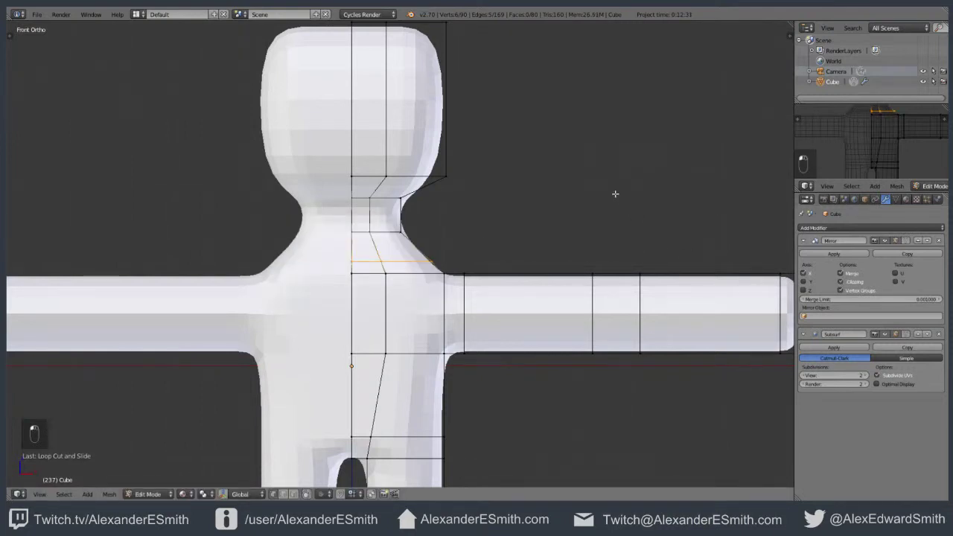
pyautogui.press('s')
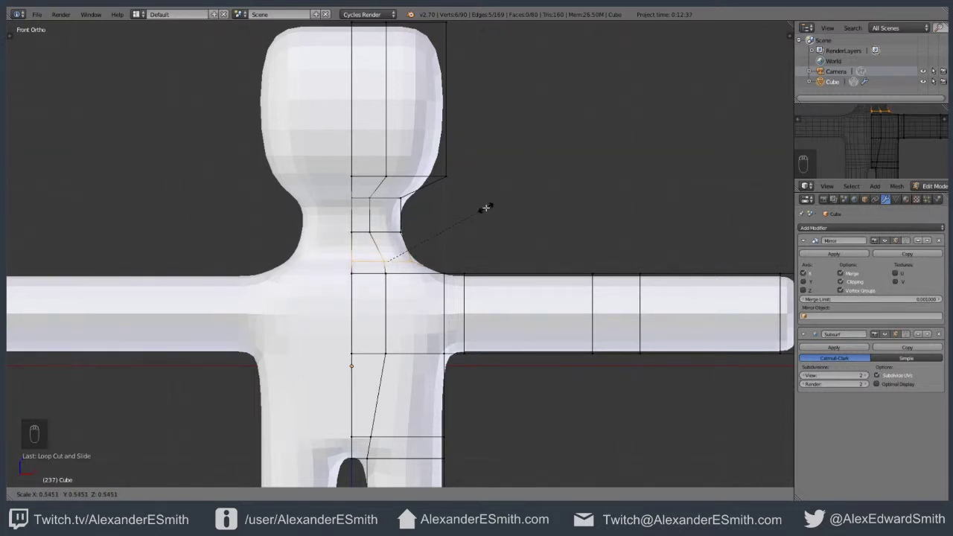
pyautogui.click(484, 208)
pyautogui.click(214, 494)
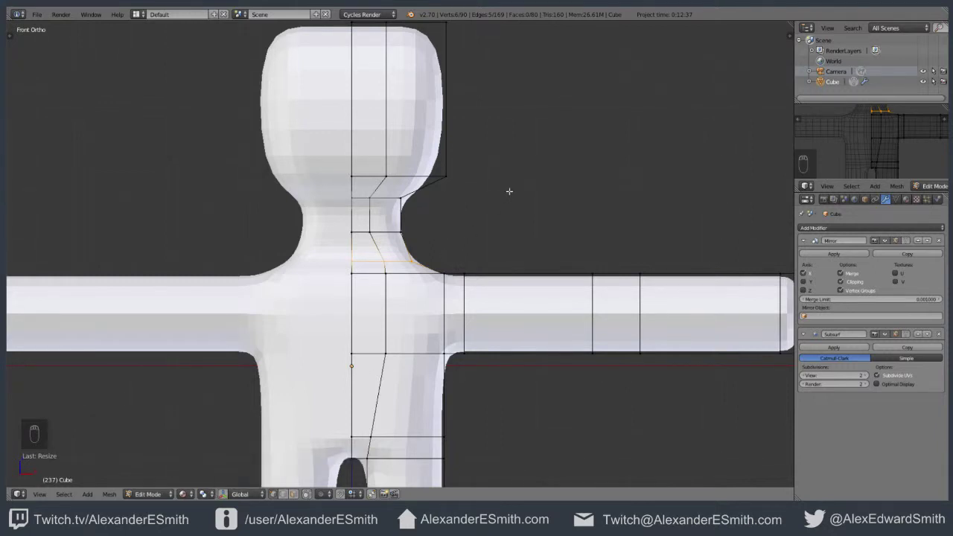
# - Delete the extra neck edge loop
pyautogui.press('a')
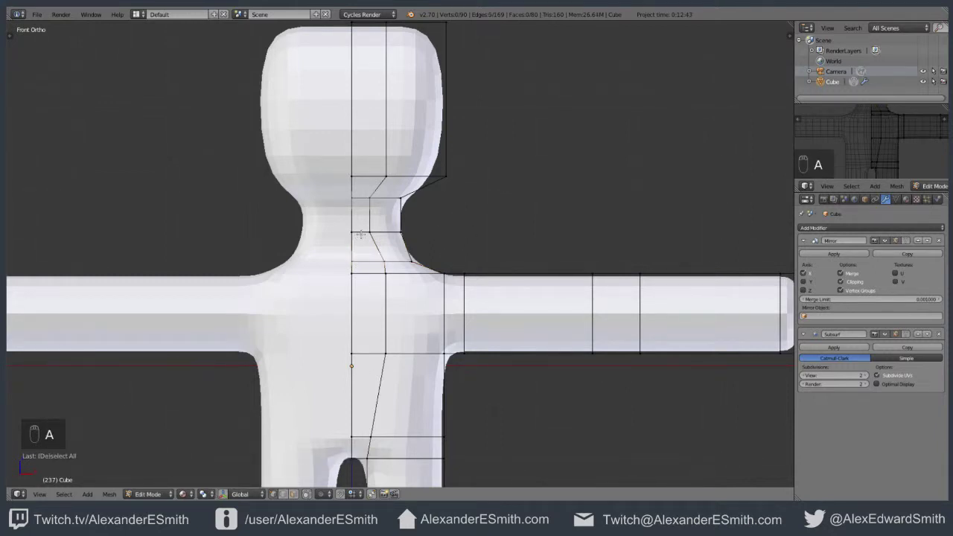
pyautogui.keyDown('alt'); pyautogui.click(385, 234); pyautogui.keyUp('alt')
pyautogui.press('x')
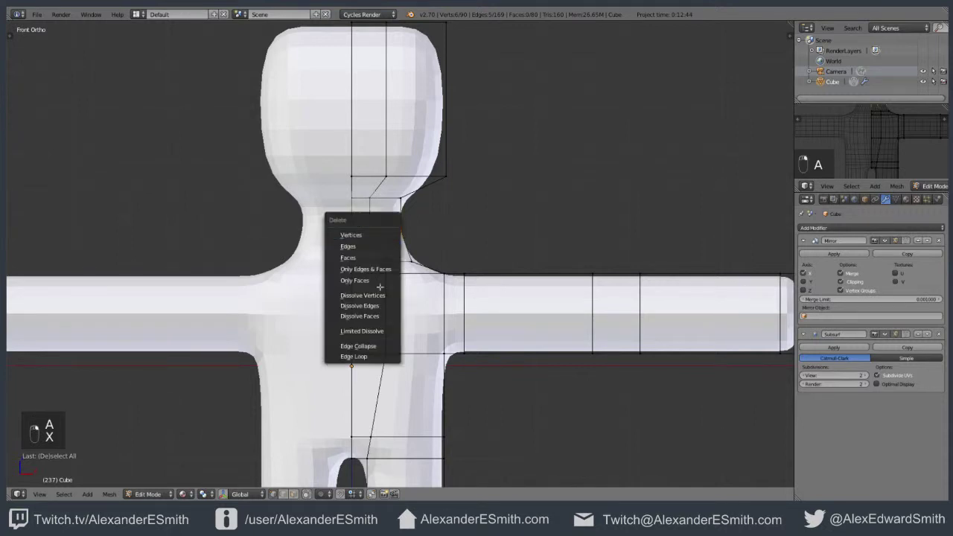
pyautogui.click(341, 356)
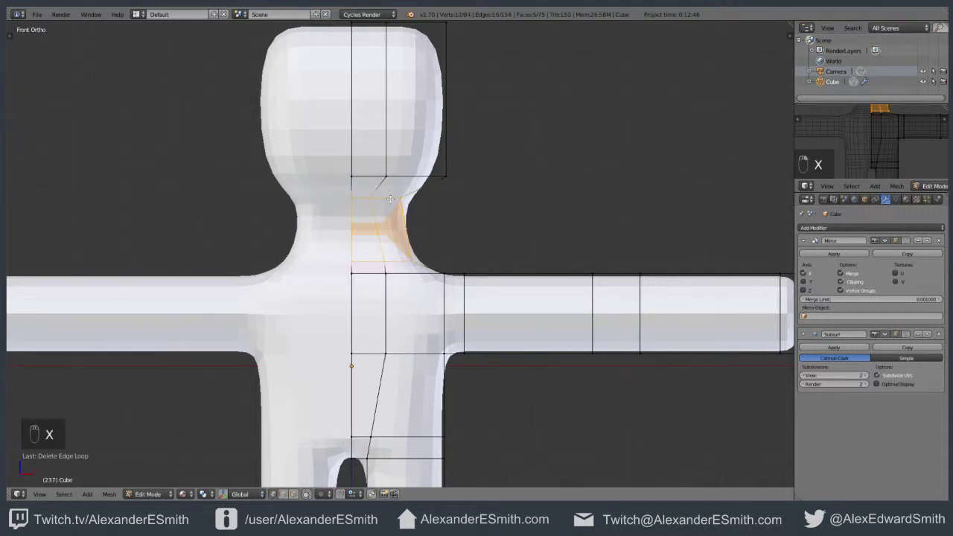
# - Scale the neck's bottom edge inward to taper the neck base
pyautogui.press('a')
pyautogui.press('b')
pyautogui.moveTo(439, 243); pyautogui.dragTo(328, 269)
pyautogui.press('s')
pyautogui.click(480, 234)
# - Select the head vertices and move them down along Z toward the shoulders
pyautogui.press('a')
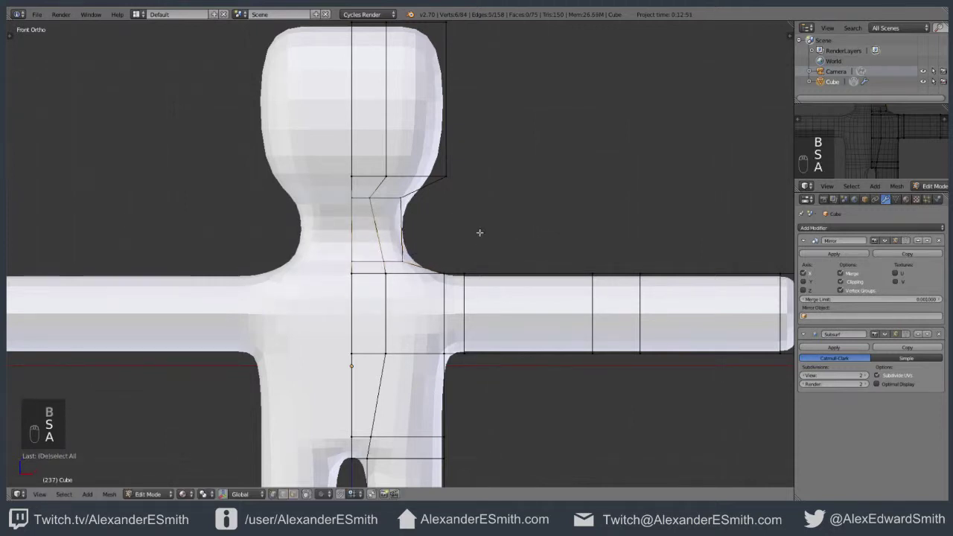
pyautogui.scroll(-1, 363, 125)
pyautogui.press('b')
pyautogui.moveTo(286, 51); pyautogui.dragTo(497, 255)
pyautogui.press('g')
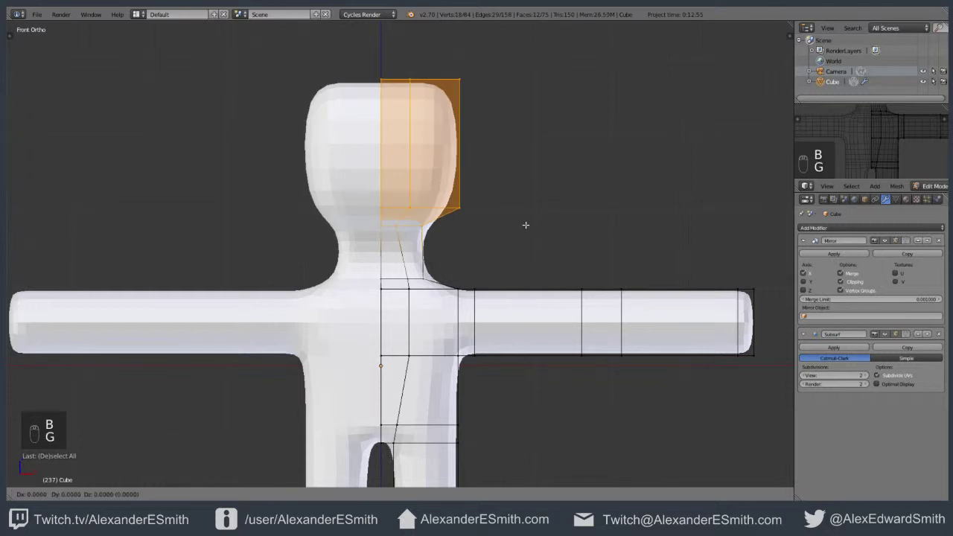
pyautogui.press('z')
pyautogui.click(533, 256)
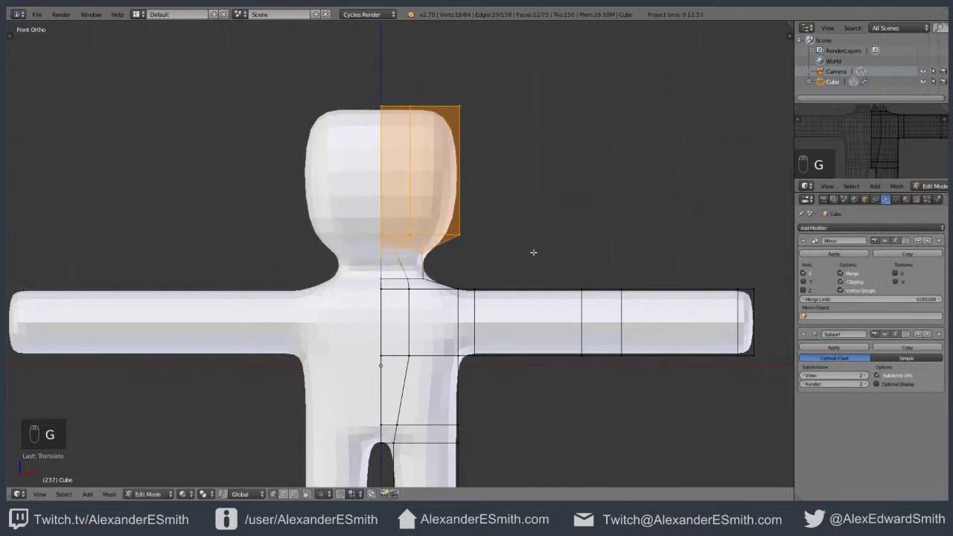
pyautogui.scroll(-2, 533, 253)
pyautogui.press('Tab')
pyautogui.press('Tab')
# - Add two loop cuts across the head
pyautogui.hotkey('ctrl', 'r')
pyautogui.click(475, 196)
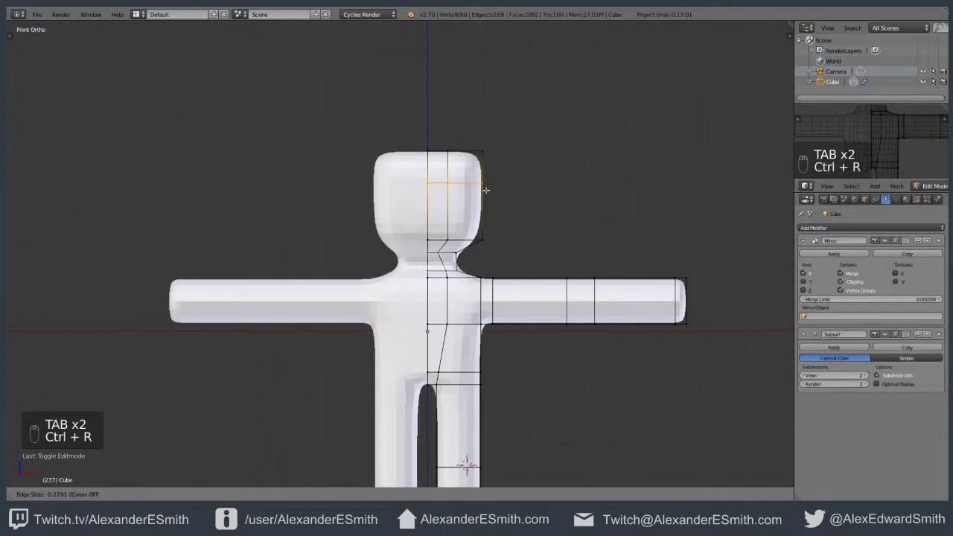
pyautogui.click(486, 186)
pyautogui.hotkey('ctrl', 'r')
pyautogui.click(490, 205)
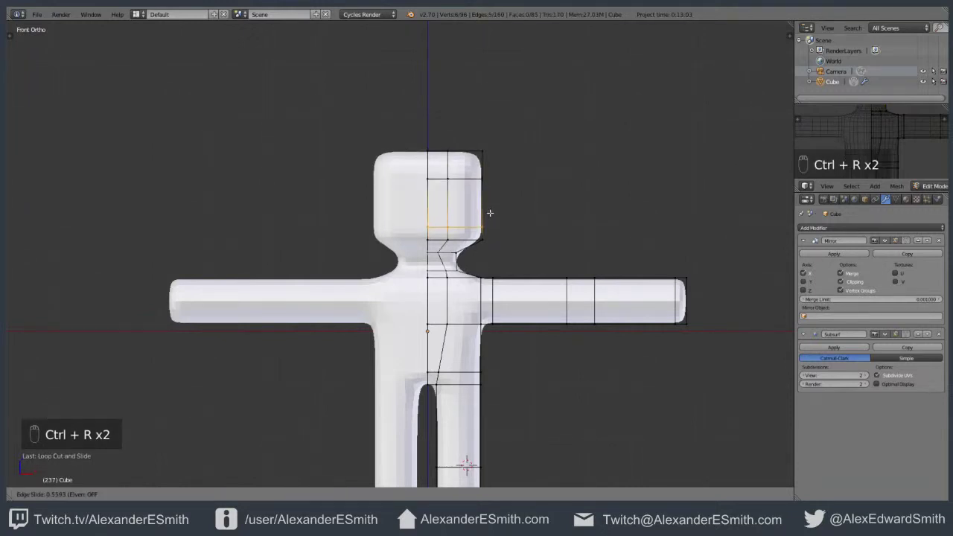
pyautogui.click(489, 213)
# - Return to Object Mode and view the smooth mannequin from the front
pyautogui.press('Tab')
pyautogui.moveTo(568, 246); pyautogui.dragTo(560, 227, button='middle')
pyautogui.press('KP_1')
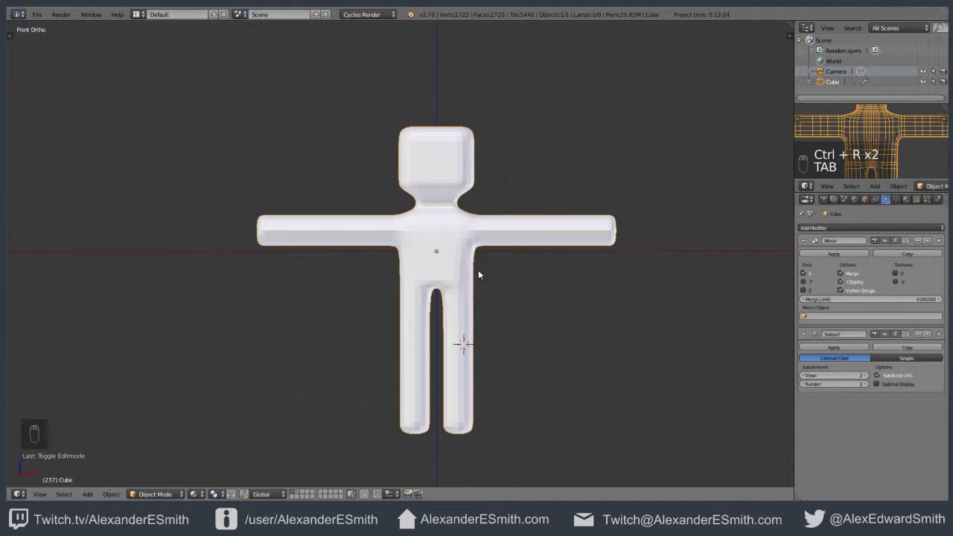
# - Add a single-bone armature, move it to the mannequin's hips, and enable X-Ray in its Armature data
pyautogui.hotkey('shift', 'a')
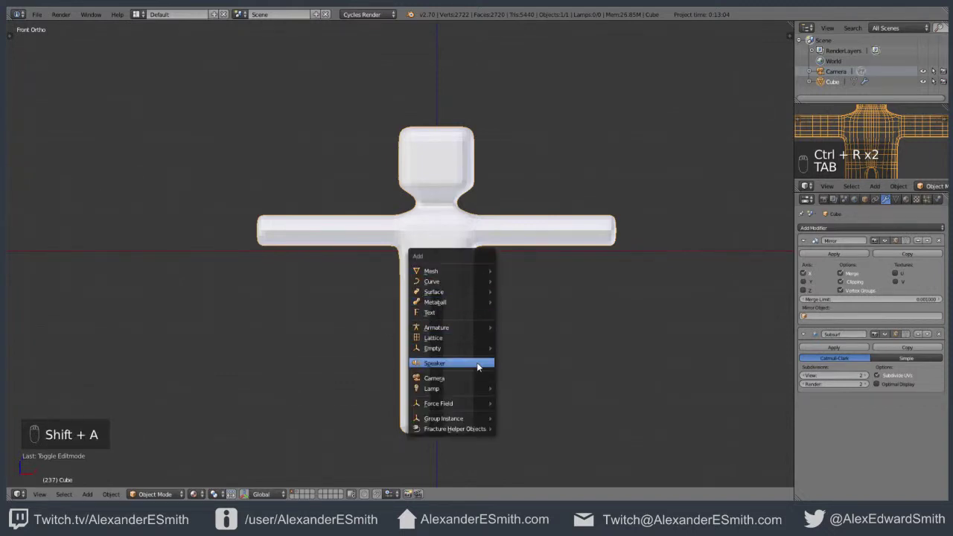
pyautogui.moveTo(477, 350)
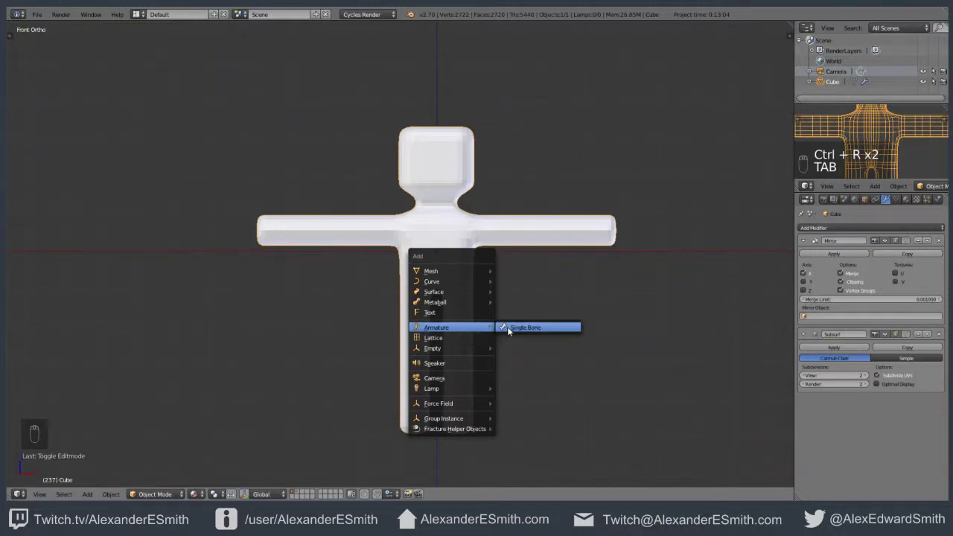
pyautogui.click(506, 327)
pyautogui.press('g')
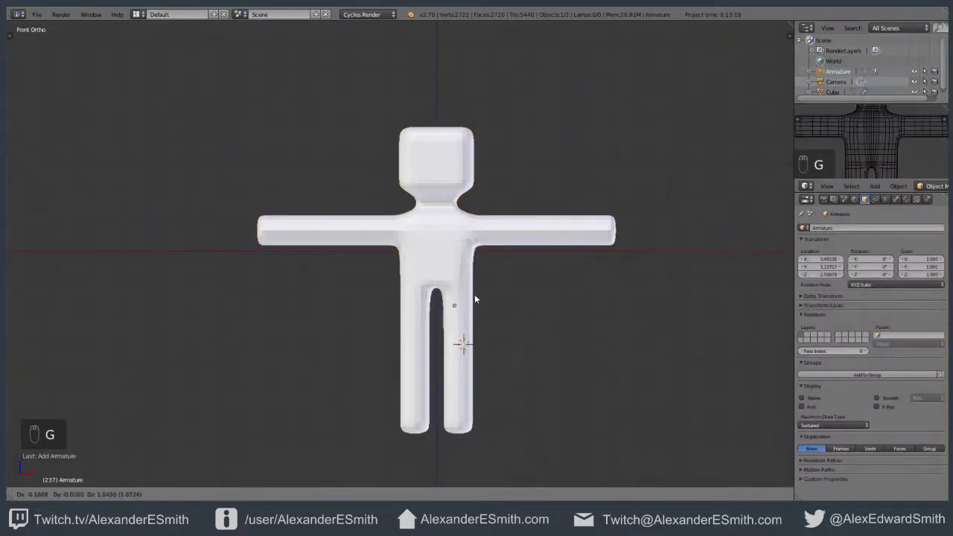
pyautogui.click(463, 301)
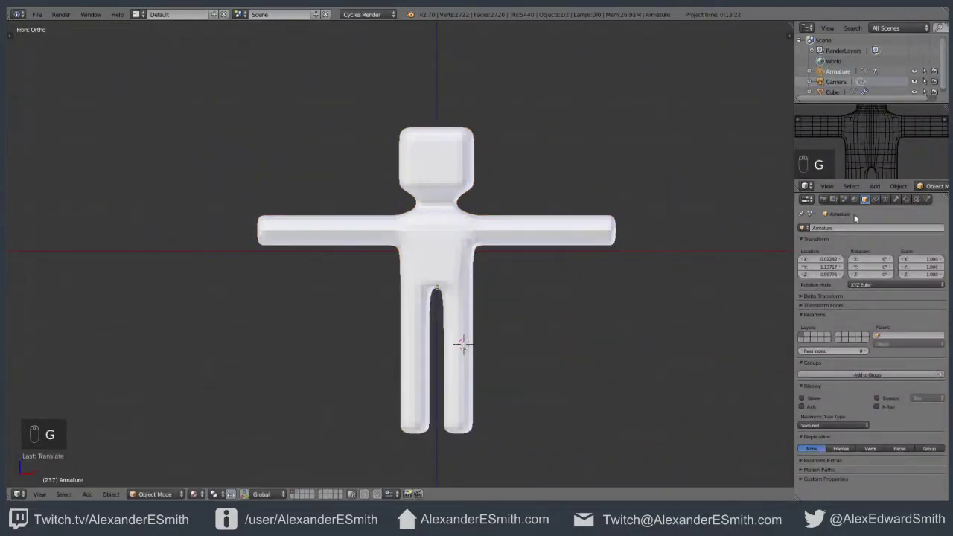
pyautogui.click(886, 199)
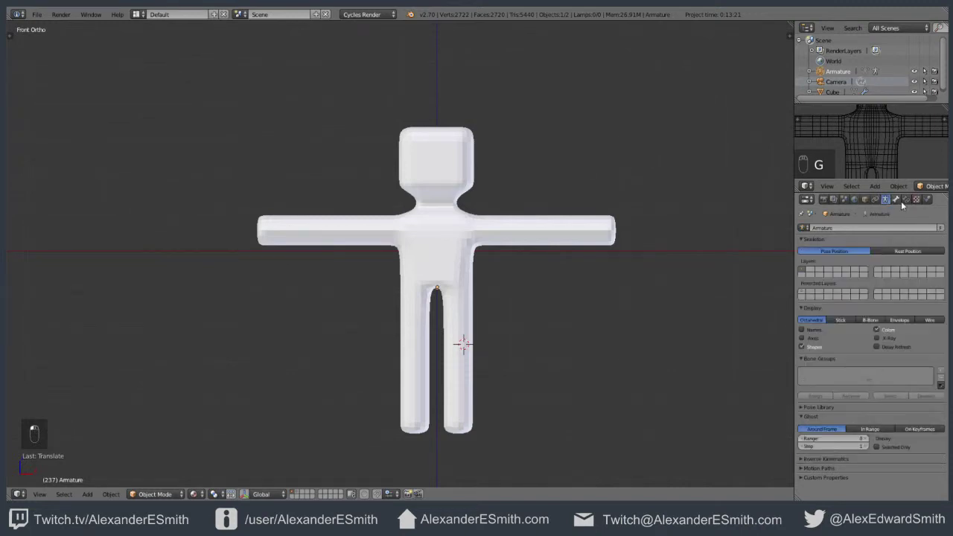
pyautogui.click(886, 339)
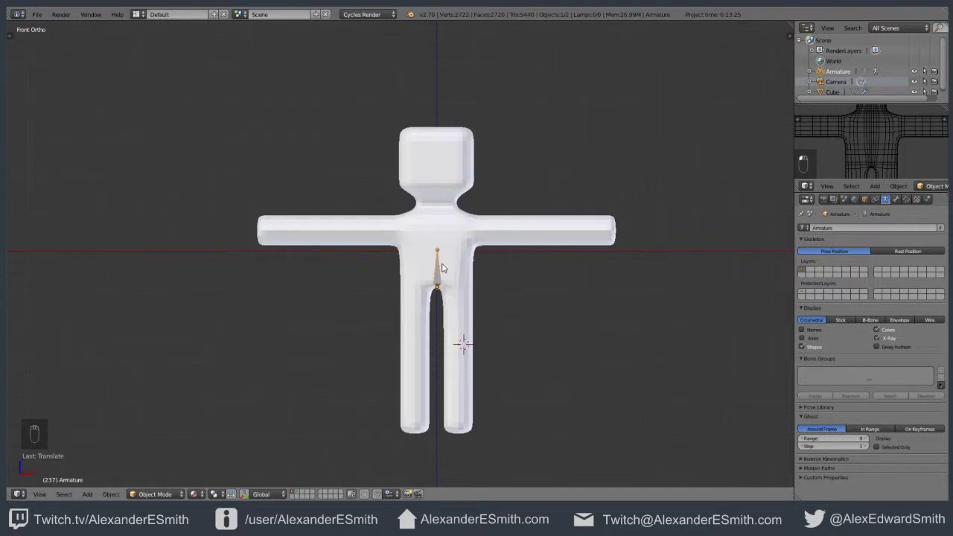
# - In Edit Mode, extrude two more bones up the spine into the head
pyautogui.press('Tab')
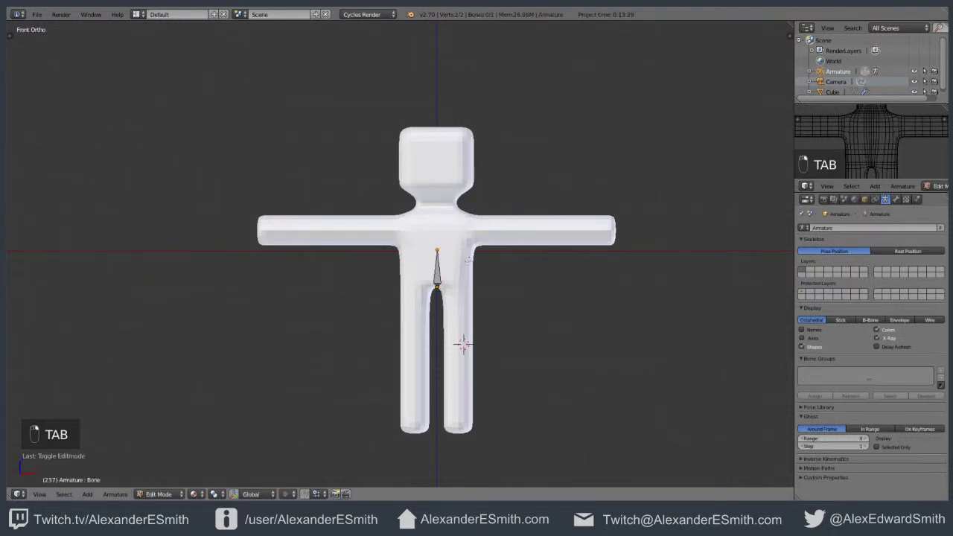
pyautogui.press('e')
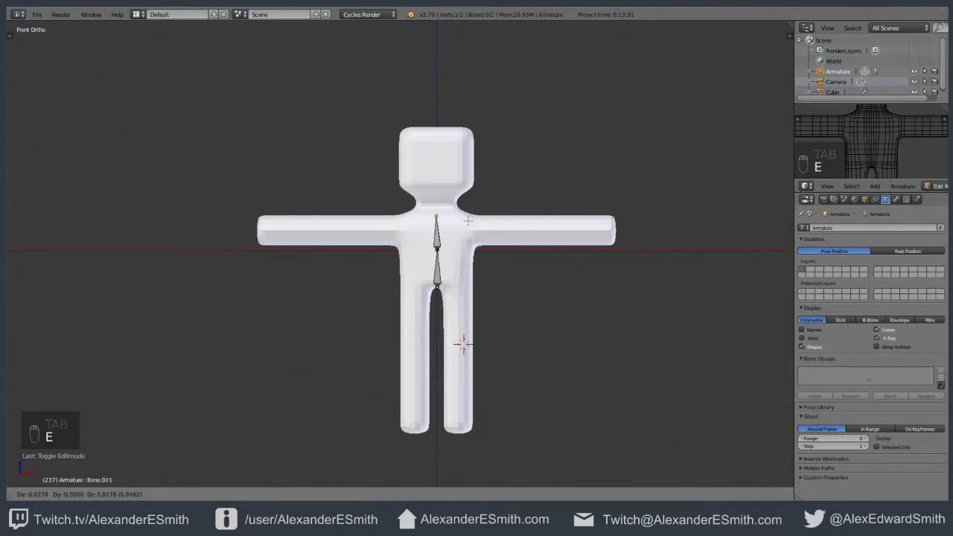
pyautogui.click(467, 220)
pyautogui.press('e')
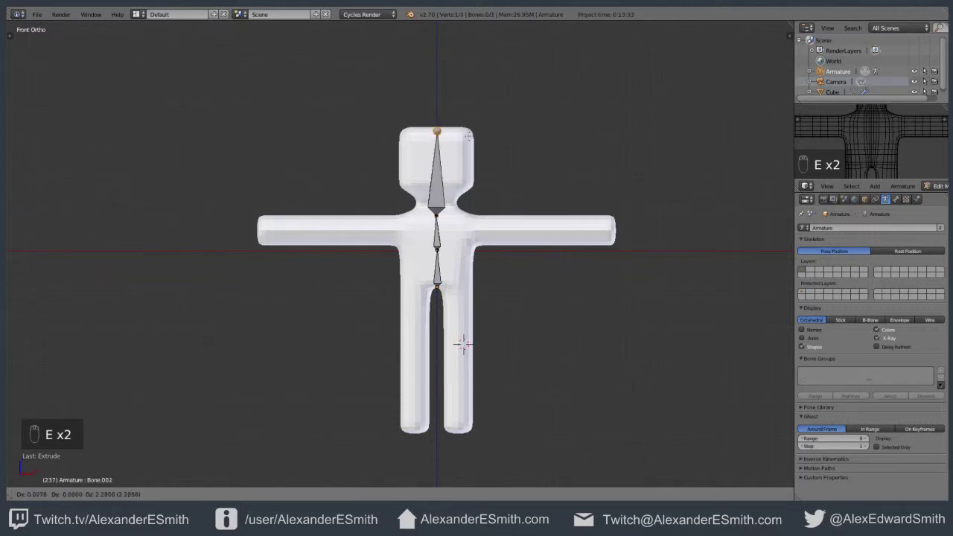
pyautogui.click(467, 135)
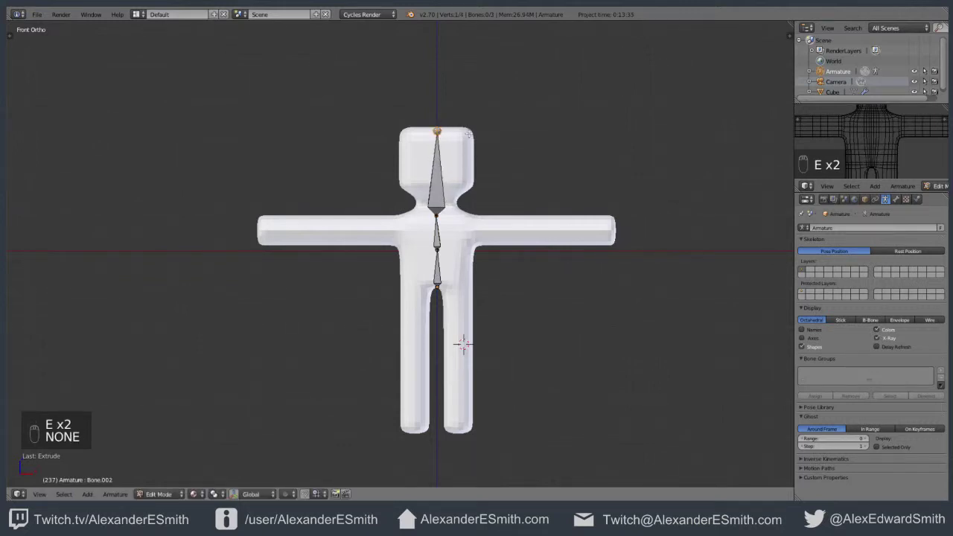
# - Select the chest joint between the lower and middle spine bones and extrude a new bone toward the right shoulder
pyautogui.press('a')
pyautogui.press('b')
pyautogui.moveTo(394, 56); pyautogui.dragTo(510, 381)
pyautogui.press('s')
pyautogui.rightClick(508, 365)
pyautogui.press('a')
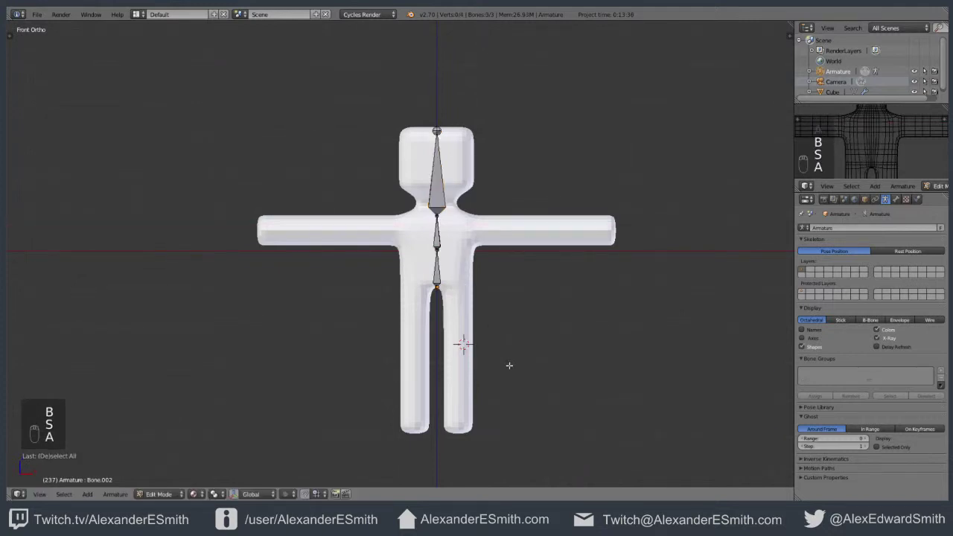
pyautogui.rightClick(436, 216)
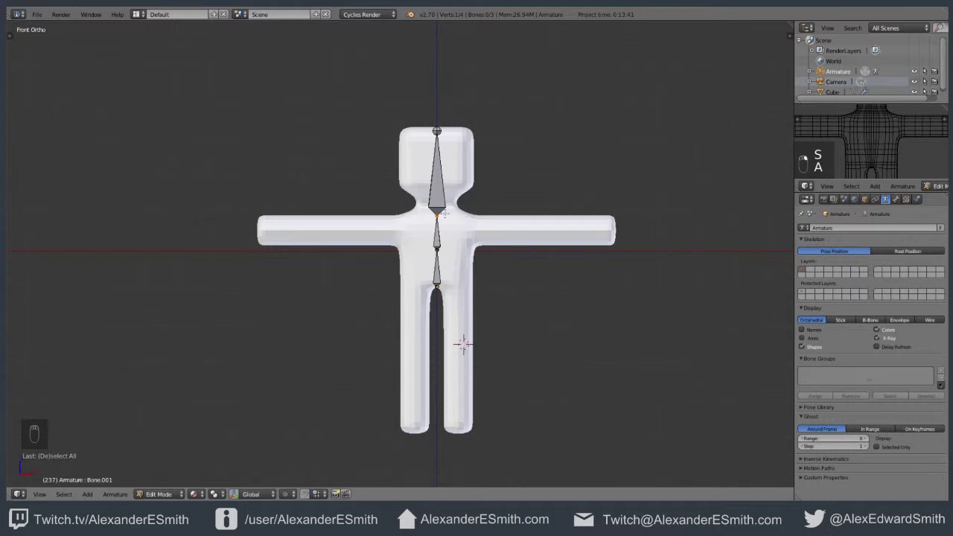
pyautogui.press('e')
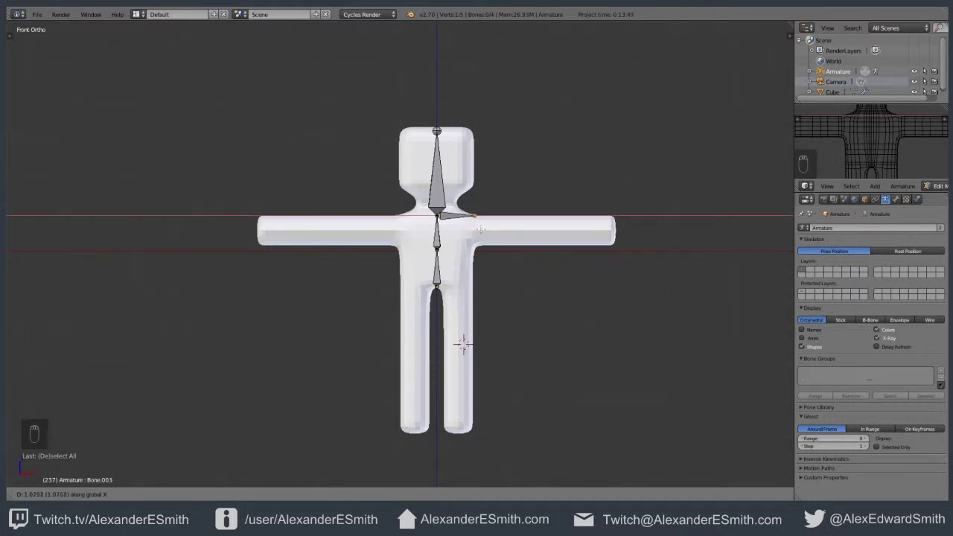
# - Place the new shoulder bone, then shorten it and move it slightly away from the spine
pyautogui.click(480, 228)
pyautogui.rightClick(462, 216)
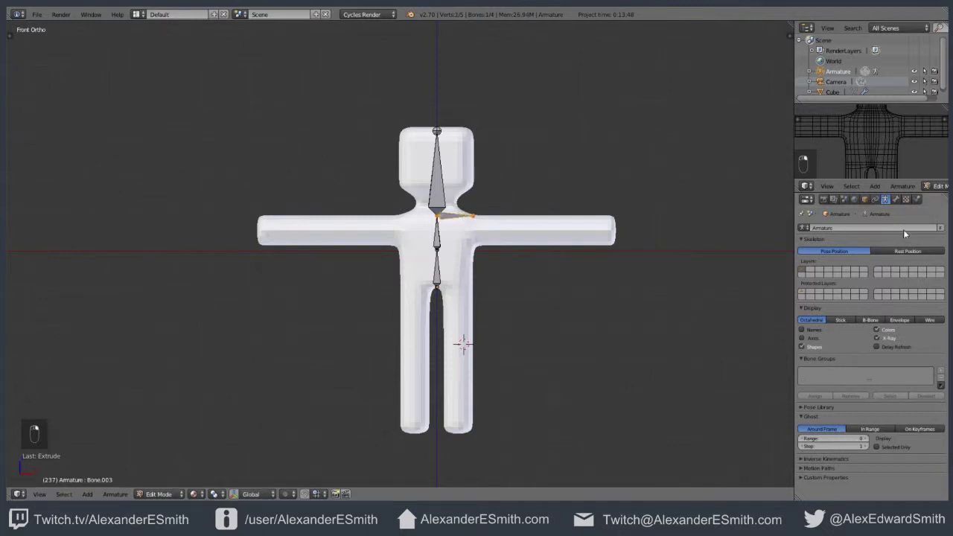
pyautogui.click(897, 201)
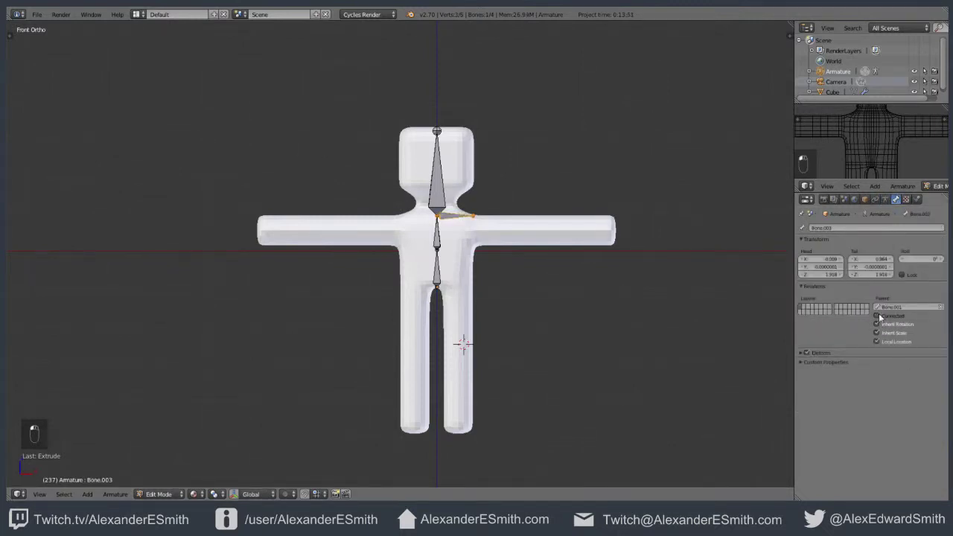
pyautogui.press('g')
pyautogui.rightClick(632, 247)
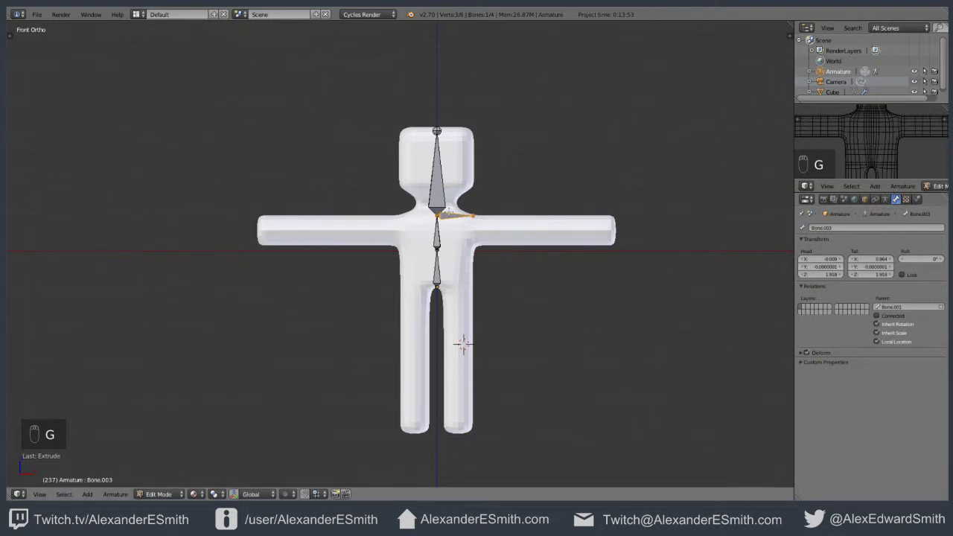
pyautogui.rightClick(453, 216)
pyautogui.press('g')
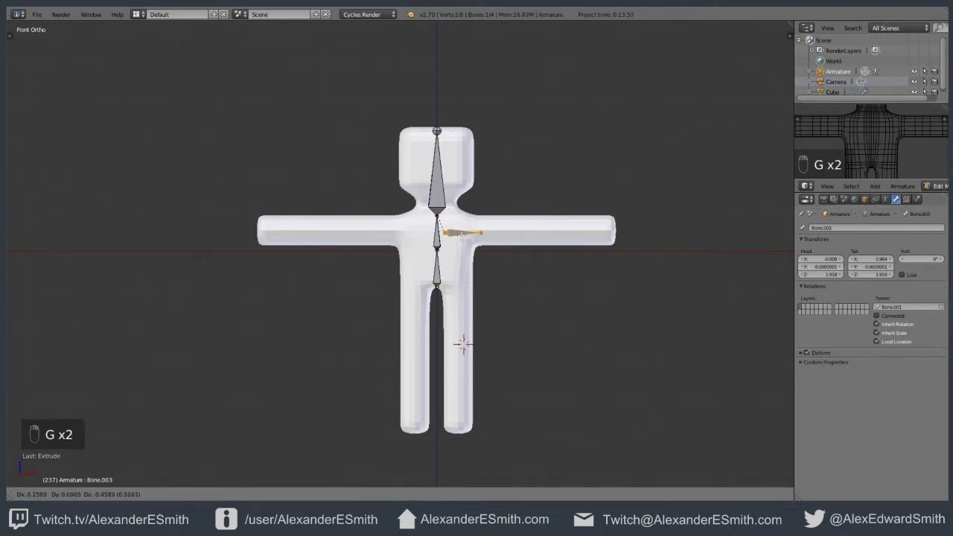
pyautogui.press('s')
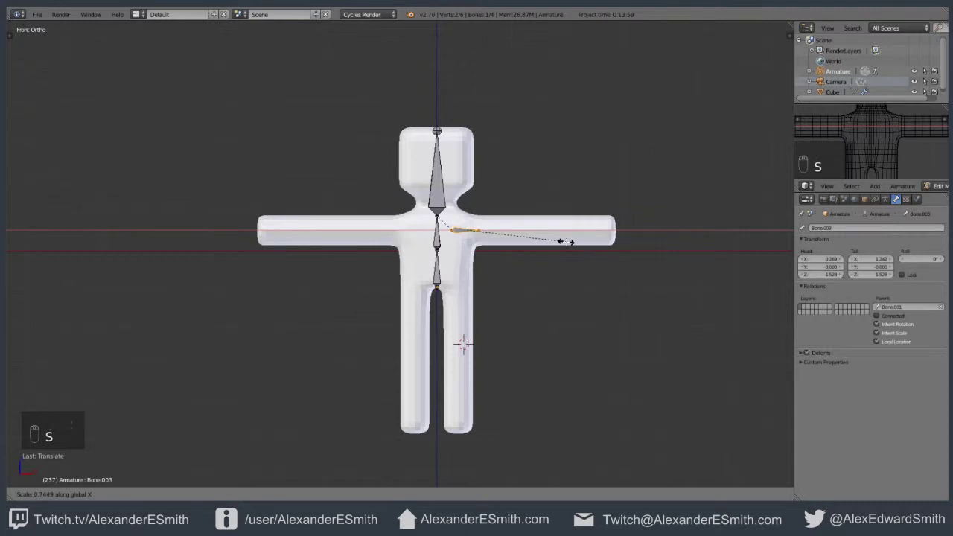
pyautogui.click(564, 240)
pyautogui.press('g')
pyautogui.click(533, 245)
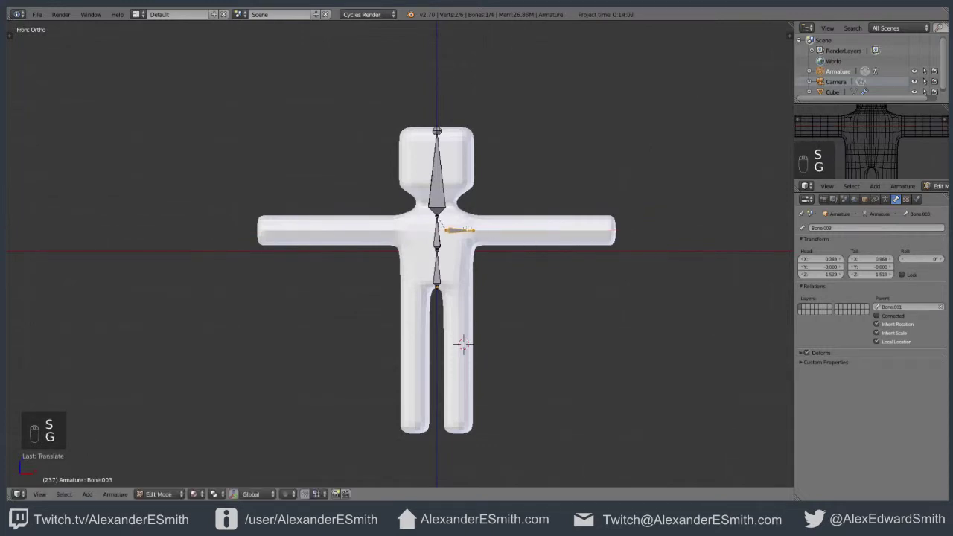
# - Extrude an upper-arm bone and an X-locked forearm bone out to the arm's end
pyautogui.press('e')
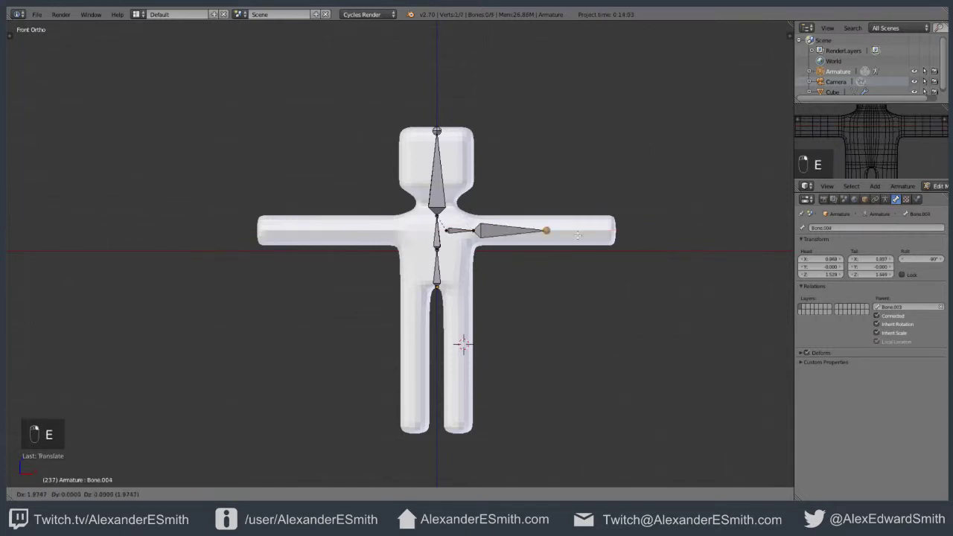
pyautogui.click(577, 235)
pyautogui.press('e')
pyautogui.press('x')
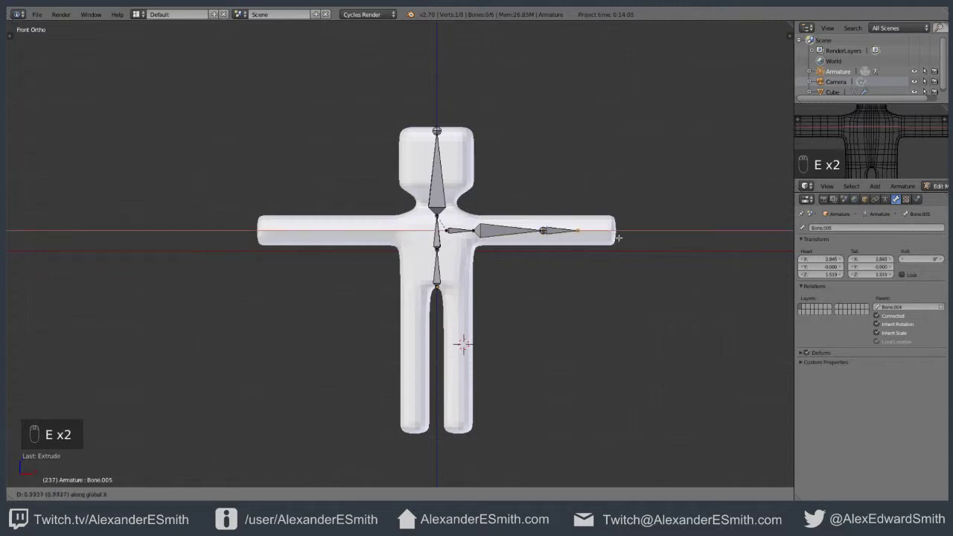
pyautogui.click(644, 237)
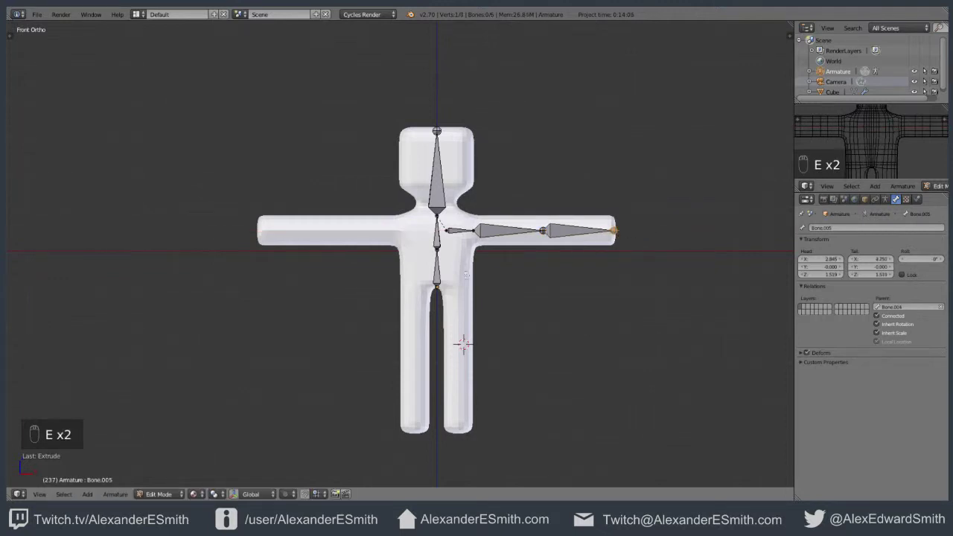
# - Extrude a disconnected leg bone from the lower spine, rotate it downward, and settle it in the right thigh
pyautogui.rightClick(437, 277)
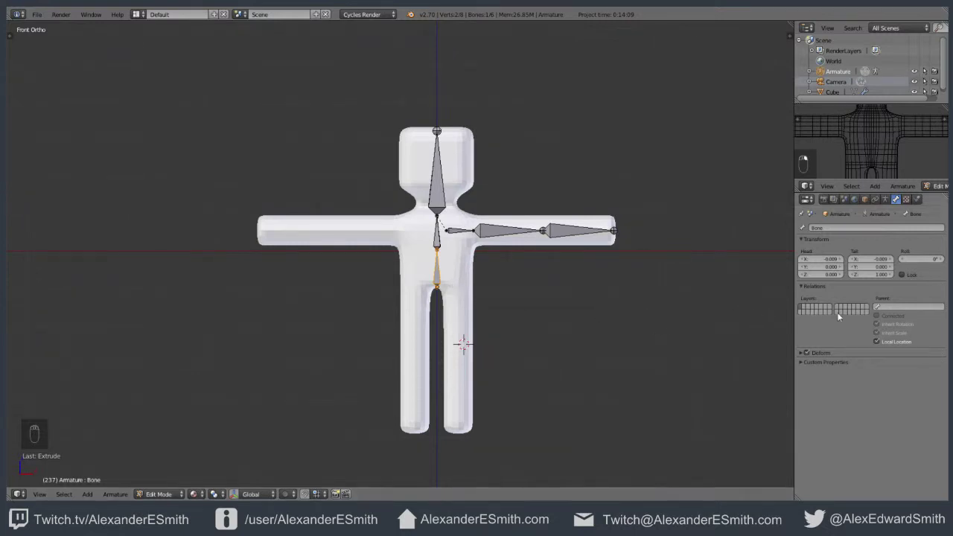
pyautogui.press('e')
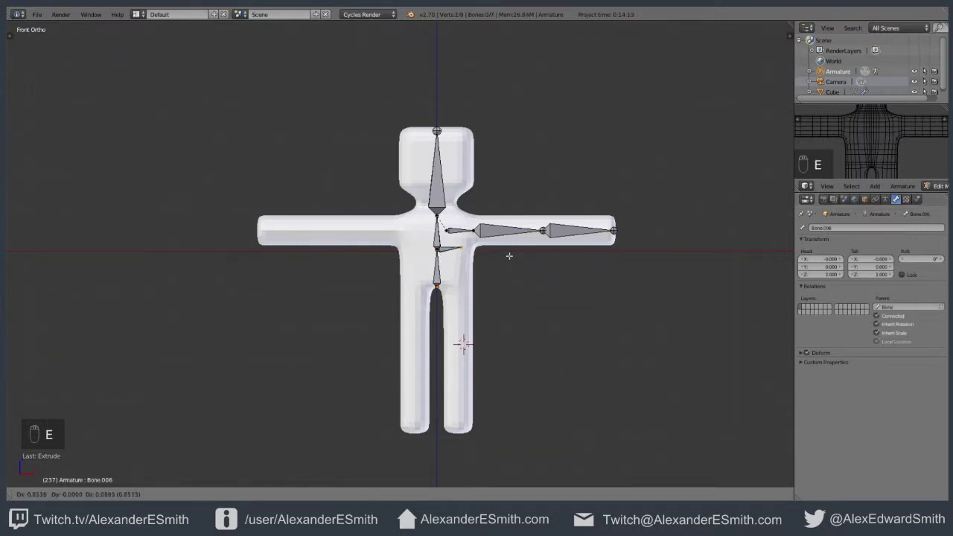
pyautogui.click(513, 255)
pyautogui.click(876, 316)
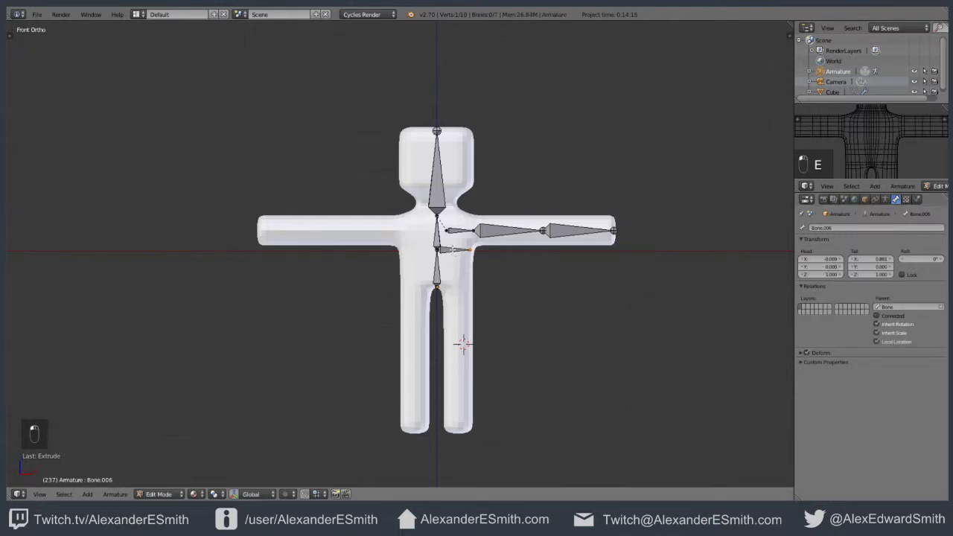
pyautogui.press('g')
pyautogui.click(543, 278)
pyautogui.press('r')
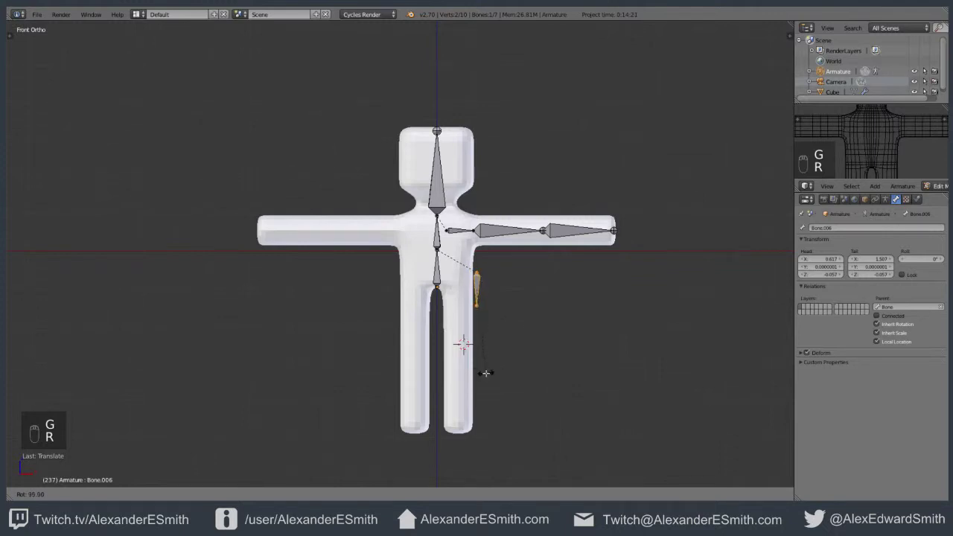
pyautogui.click(485, 373)
pyautogui.press('g')
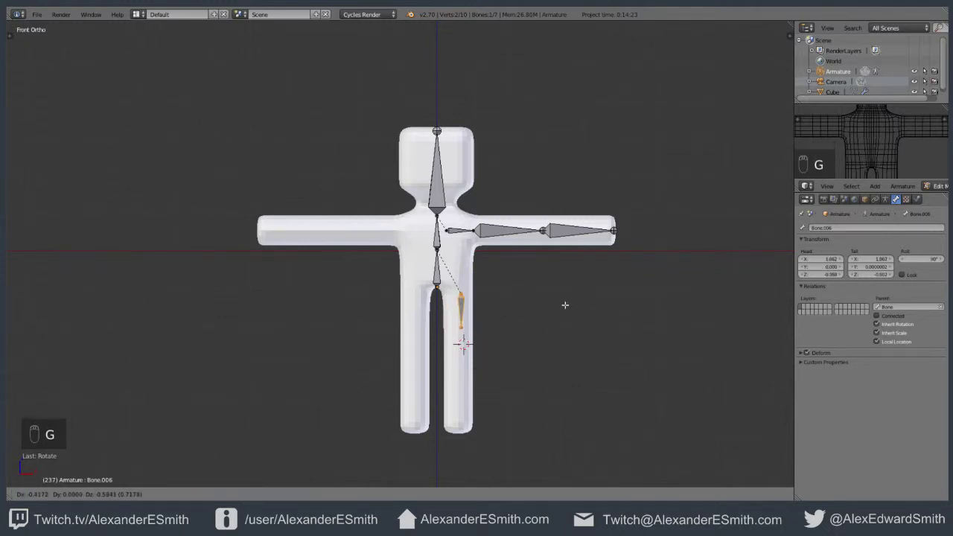
pyautogui.click(563, 305)
# - Lengthen the thigh bone to the knee and add a vertical shin bone reaching the foot
pyautogui.rightClick(474, 327)
pyautogui.press('e')
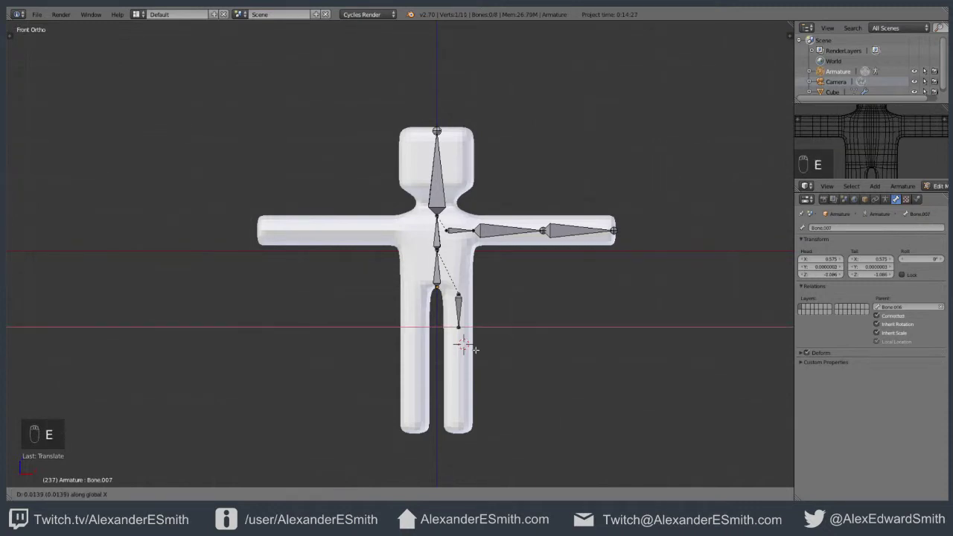
pyautogui.click(460, 337)
pyautogui.hotkey('ctrl', 'z')
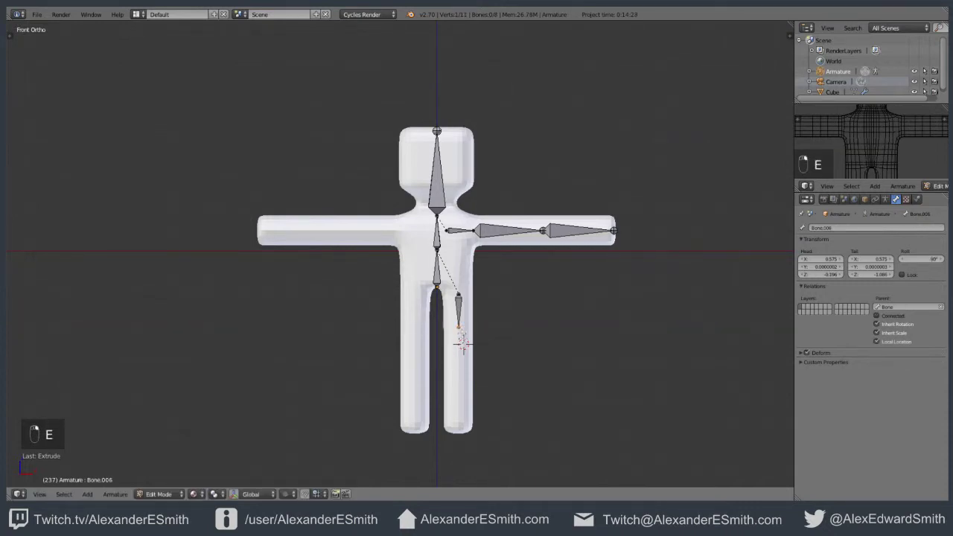
pyautogui.press('g')
pyautogui.hotkey('ctrl', 'z')
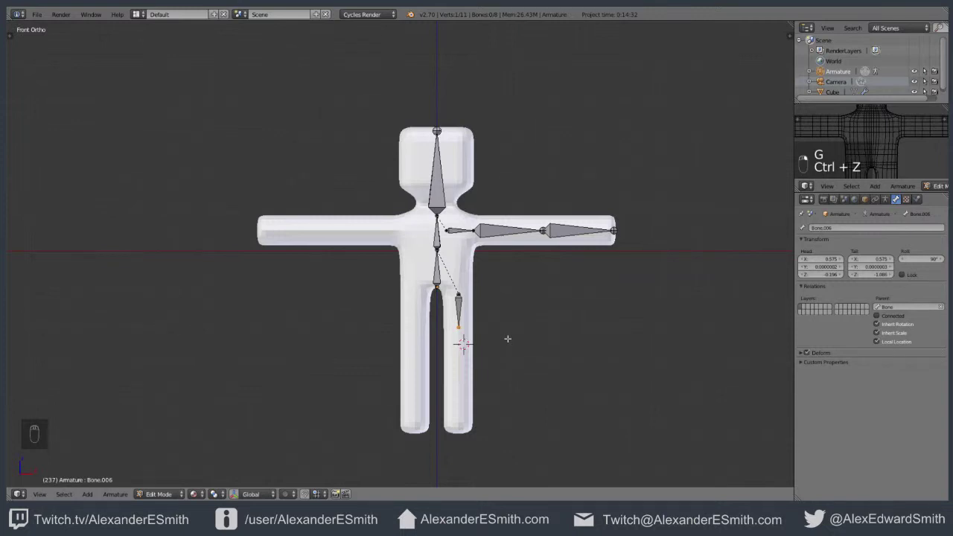
pyautogui.press('g')
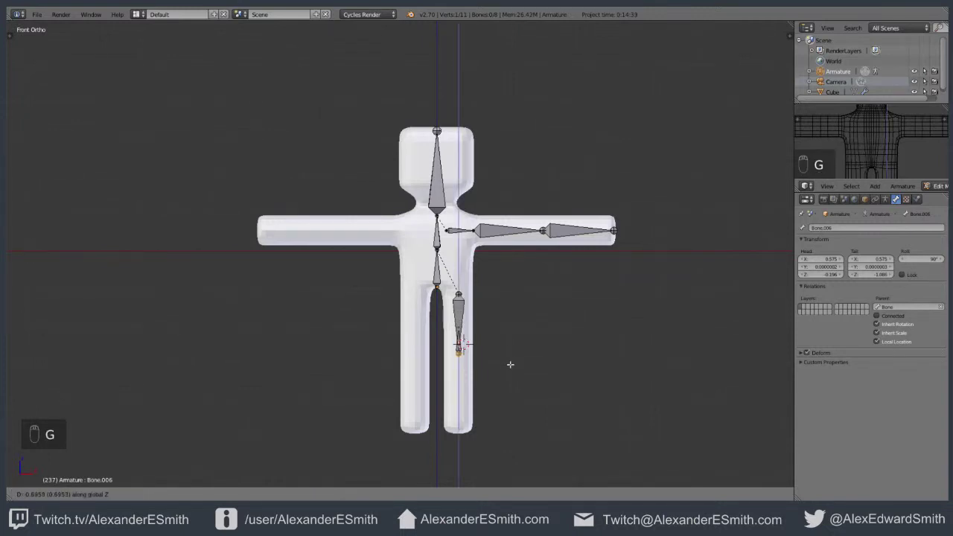
pyautogui.click(508, 366)
pyautogui.press('e')
pyautogui.press('h')
pyautogui.press('g')
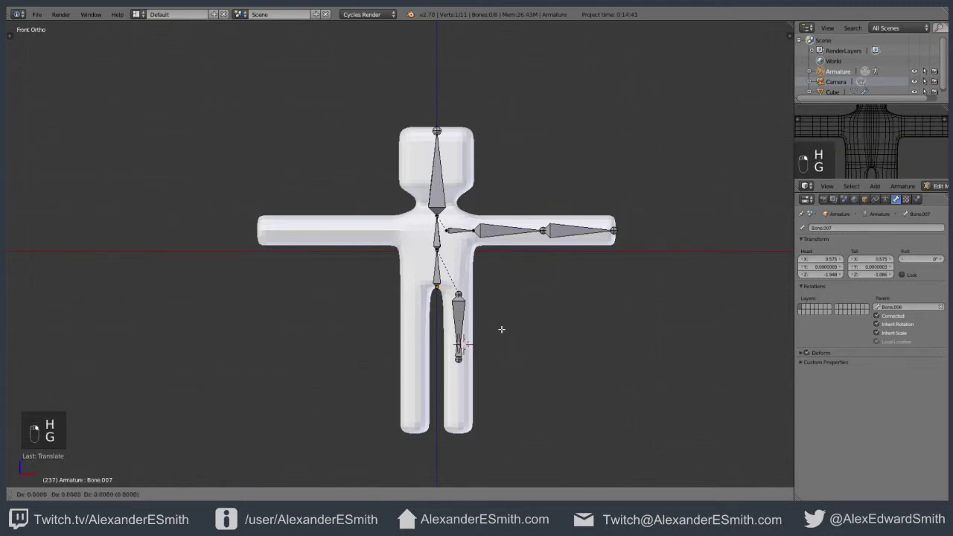
pyautogui.middleClick(502, 342)
pyautogui.click(509, 434)
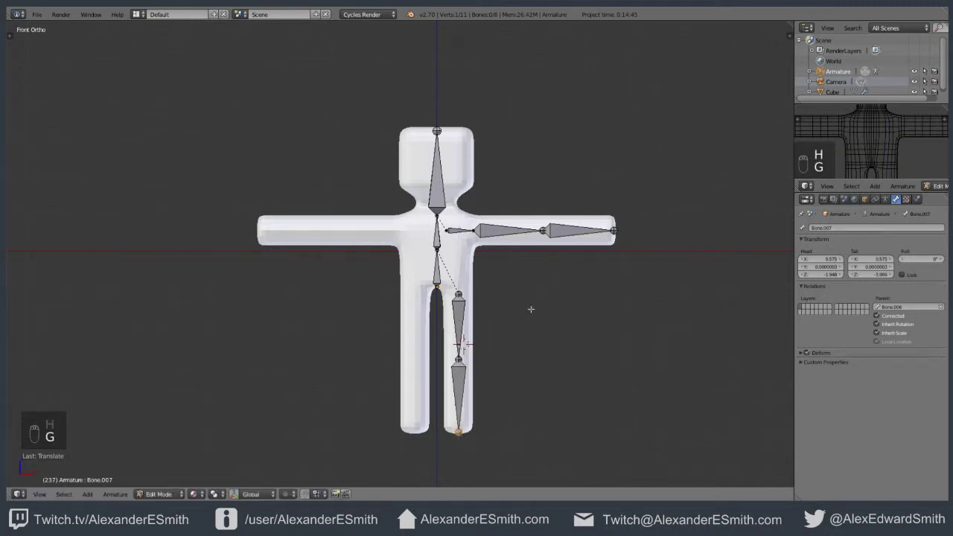
# - From side view, move the whole armature into the body's depth, then enter Edit Mode on the mannequin mesh
pyautogui.rightClick(455, 302)
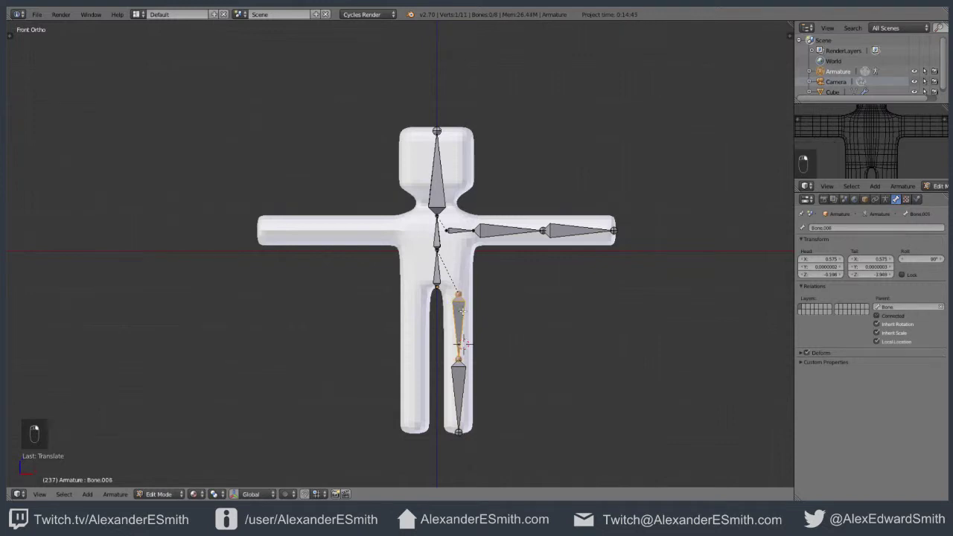
pyautogui.press('KP_3')
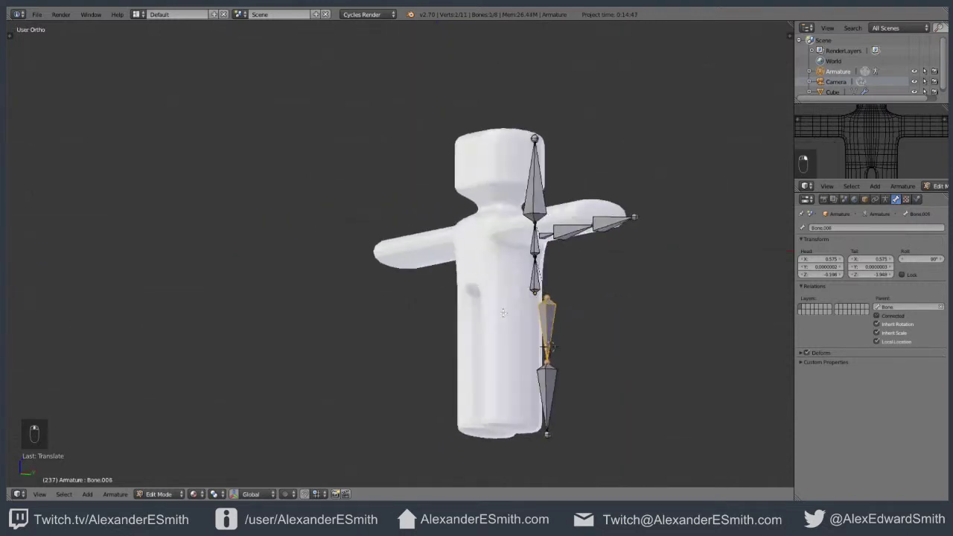
pyautogui.press('Tab')
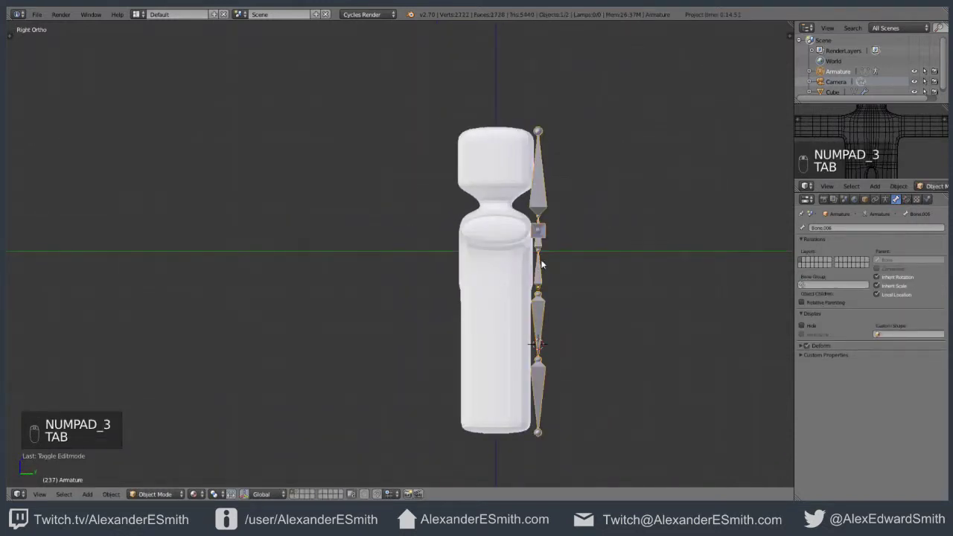
pyautogui.press('g')
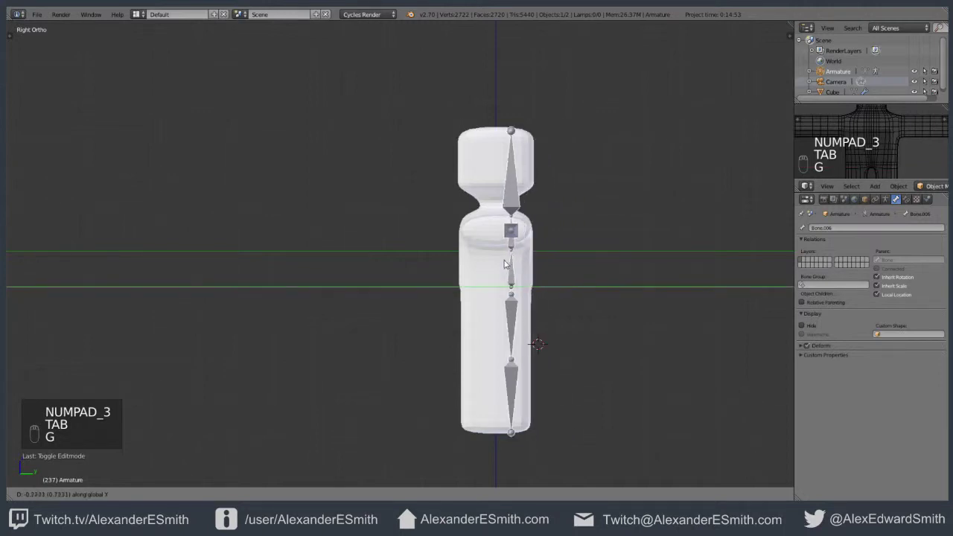
pyautogui.click(517, 259)
pyautogui.press('KP_1')
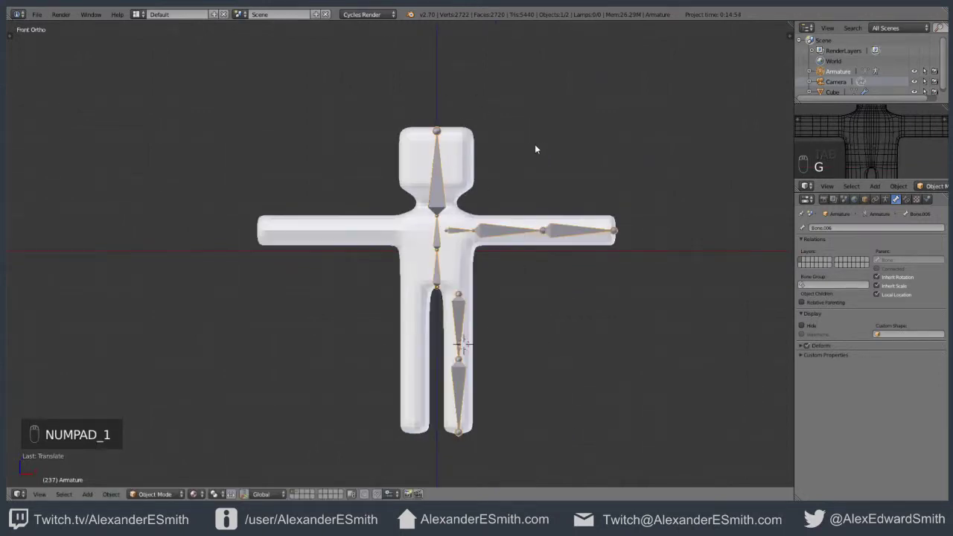
pyautogui.rightClick(532, 215)
pyautogui.press('Tab')
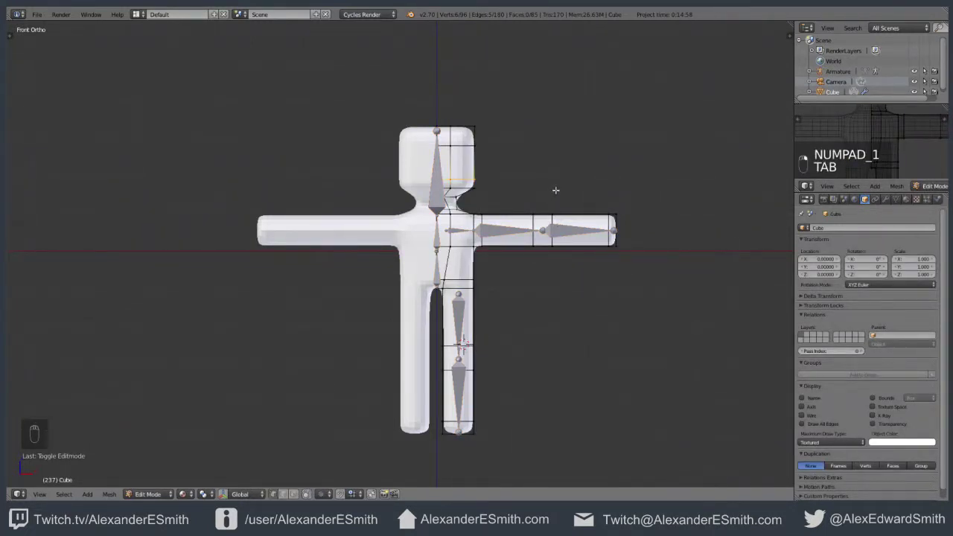
# - Box-select the right-hand arm's end faces and assign them to a new vertex group named forearm.L
pyautogui.press('b')
pyautogui.moveTo(538, 187); pyautogui.dragTo(648, 304)
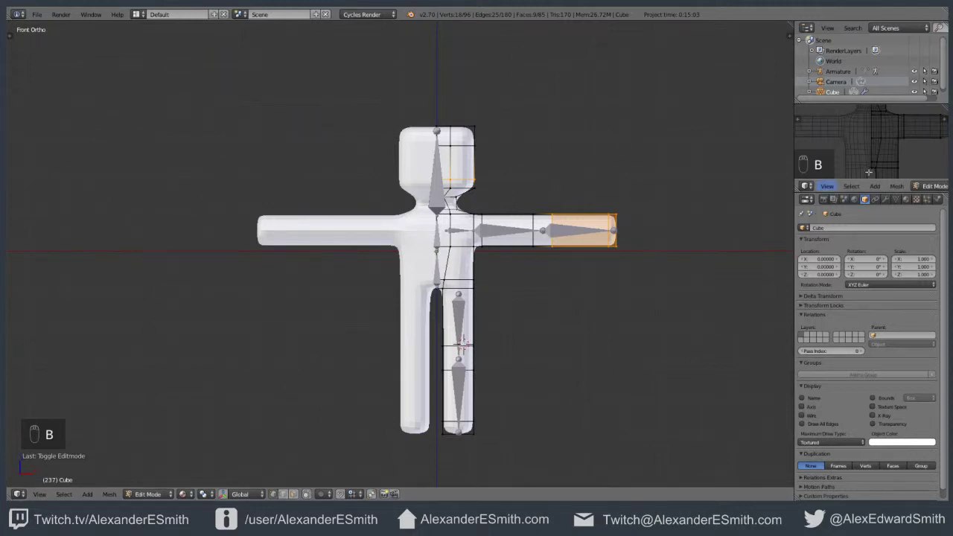
pyautogui.click(894, 199)
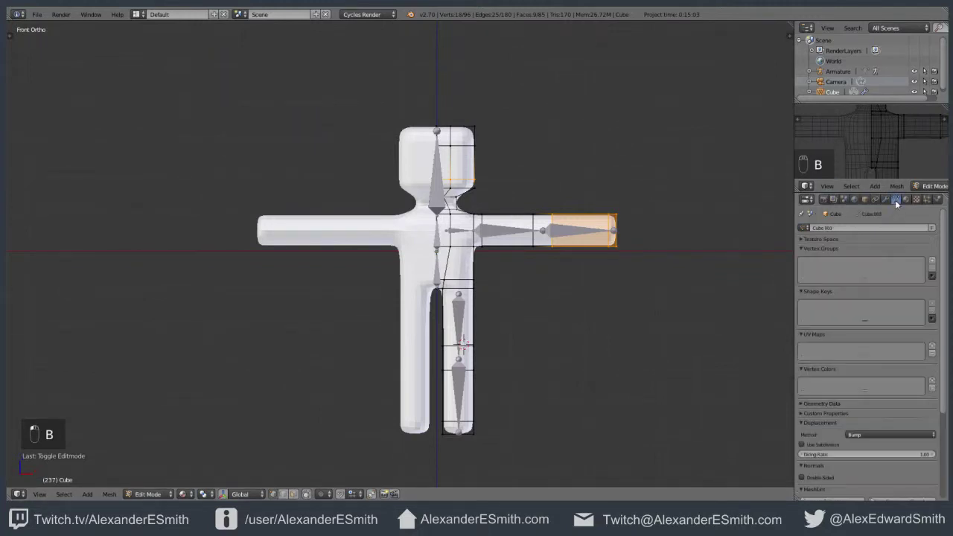
pyautogui.click(931, 261)
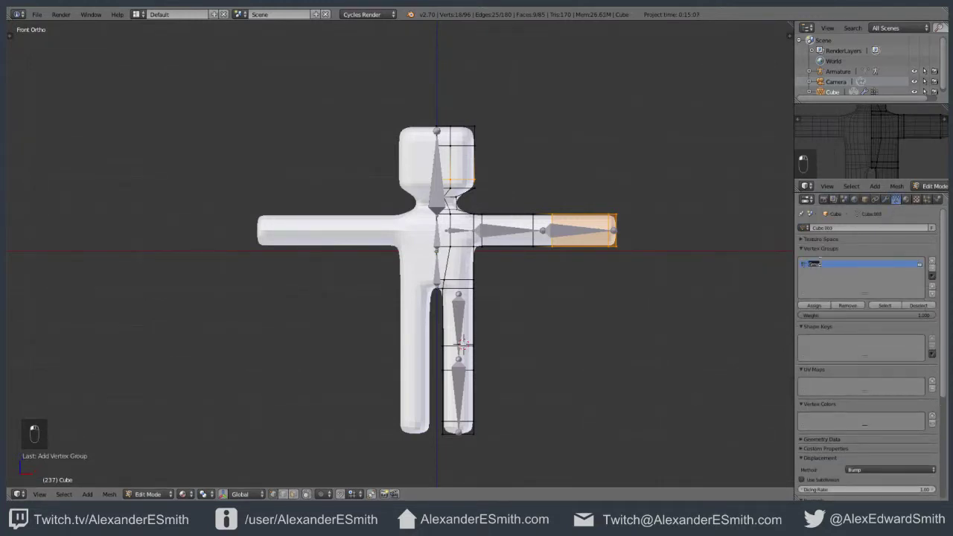
pyautogui.press('BackSpace')
pyautogui.press('BackSpace')
pyautogui.press('BackSpace')
pyautogui.press('BackSpace')
pyautogui.press('BackSpace')
pyautogui.press('BackSpace')
pyautogui.press('BackSpace')
pyautogui.press('BackSpace')
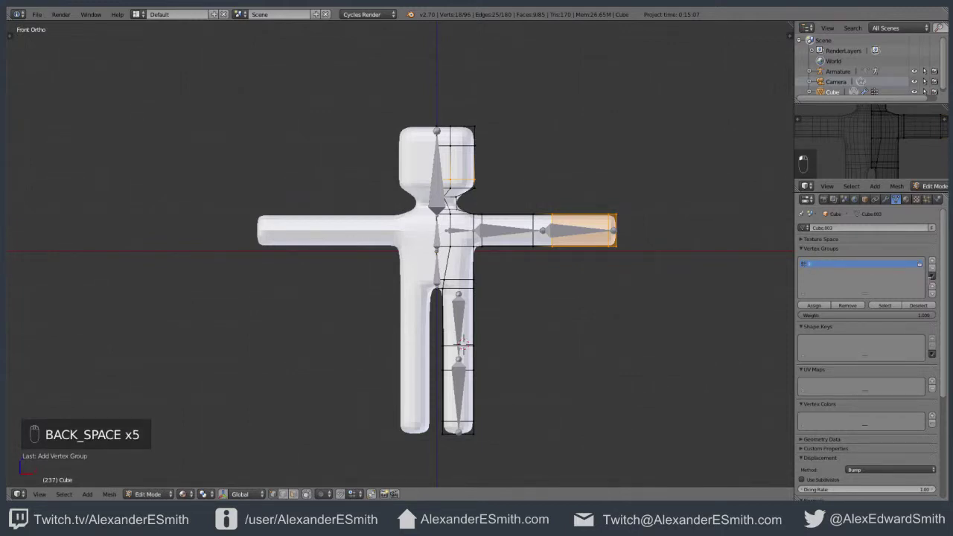
pyautogui.press('BackSpace')
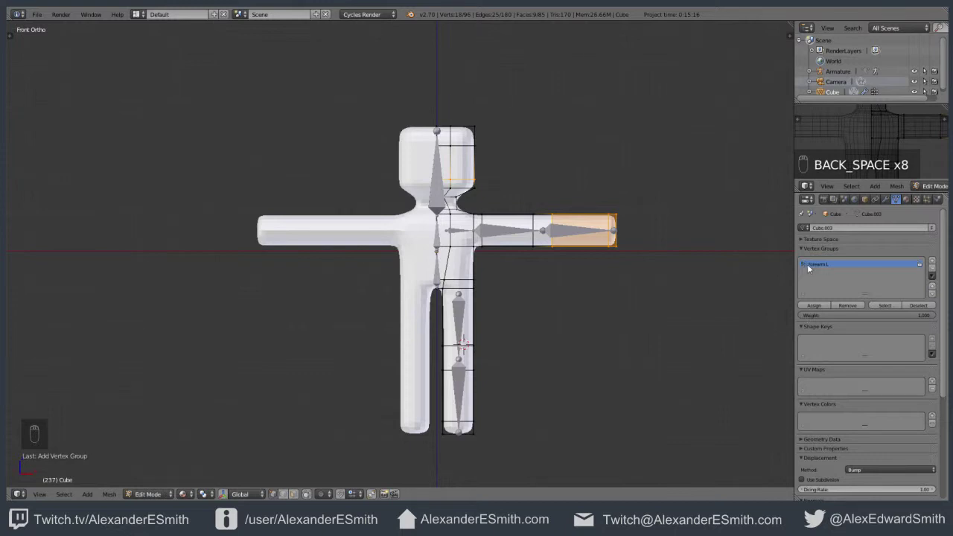
pyautogui.click(811, 306)
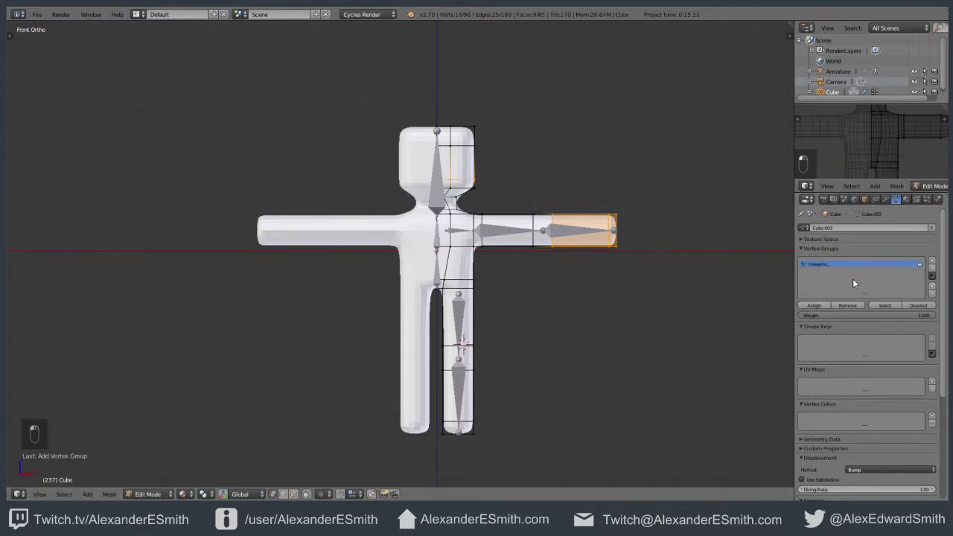
# - Deselect and reselect the forearm.L group to check which faces it holds
pyautogui.press('a')
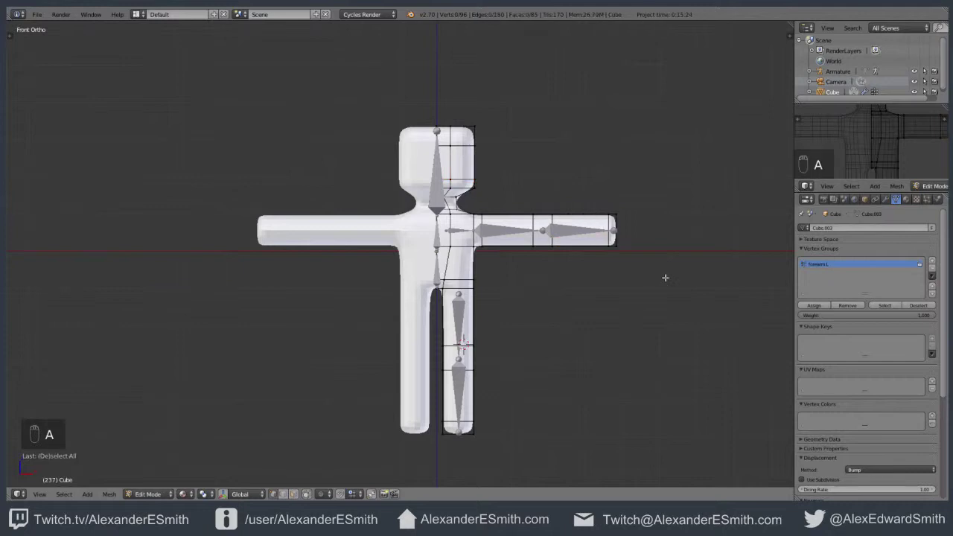
pyautogui.click(888, 306)
pyautogui.press('b')
pyautogui.moveTo(426, 164)
pyautogui.mouseDown()
pyautogui.moveTo(509, 199)
pyautogui.moveTo(439, 158)
pyautogui.mouseUp()
pyautogui.press('a')
pyautogui.press('b')
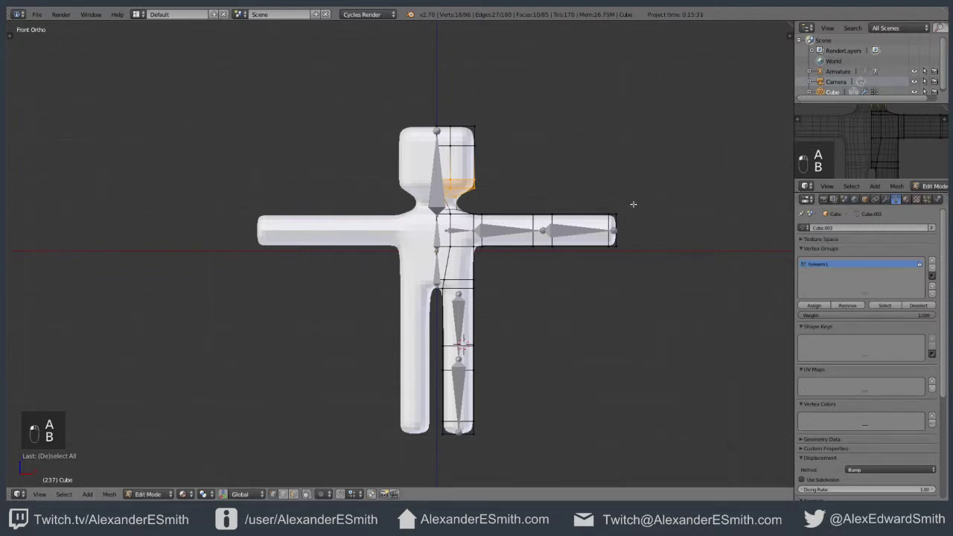
pyautogui.press('a')
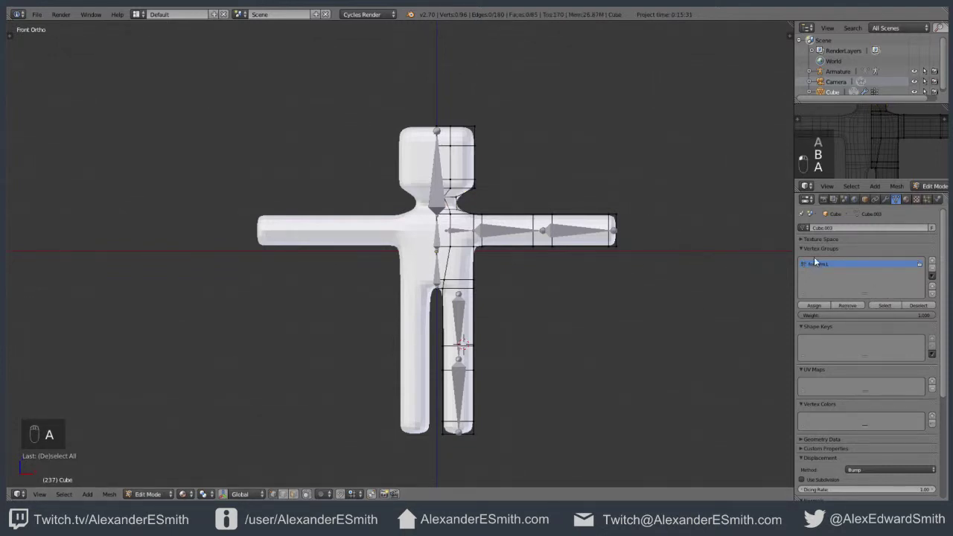
pyautogui.click(879, 305)
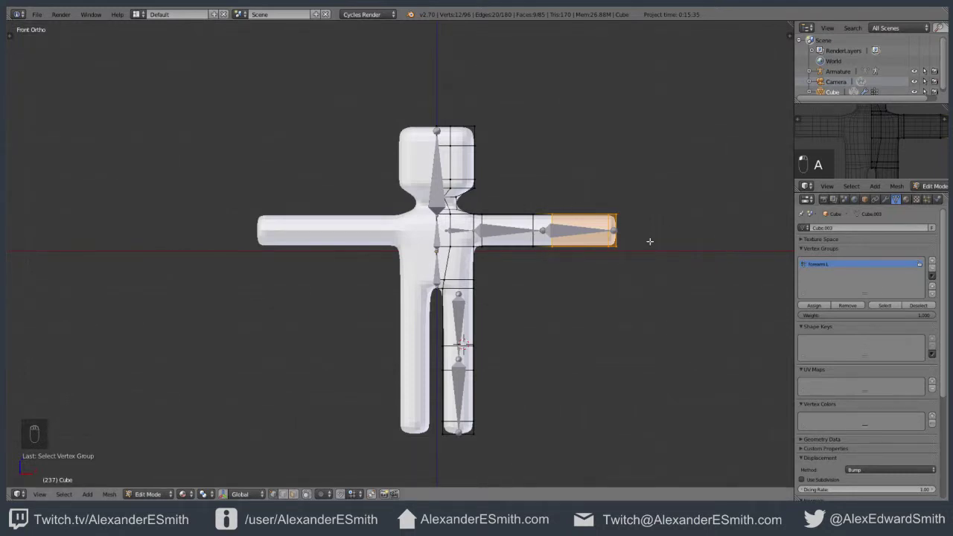
# - Add another vertex group and name it forearm.R
pyautogui.press('a')
pyautogui.press('a')
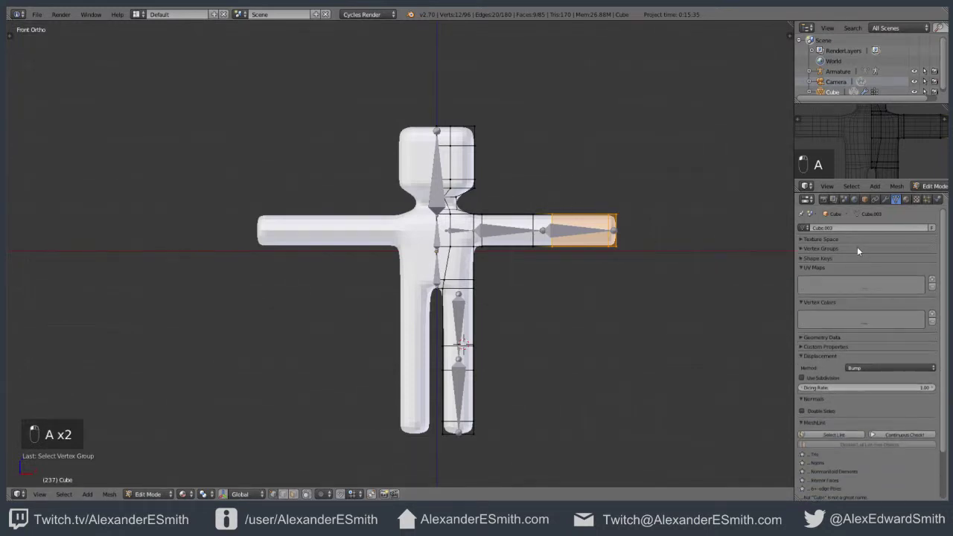
pyautogui.press('a')
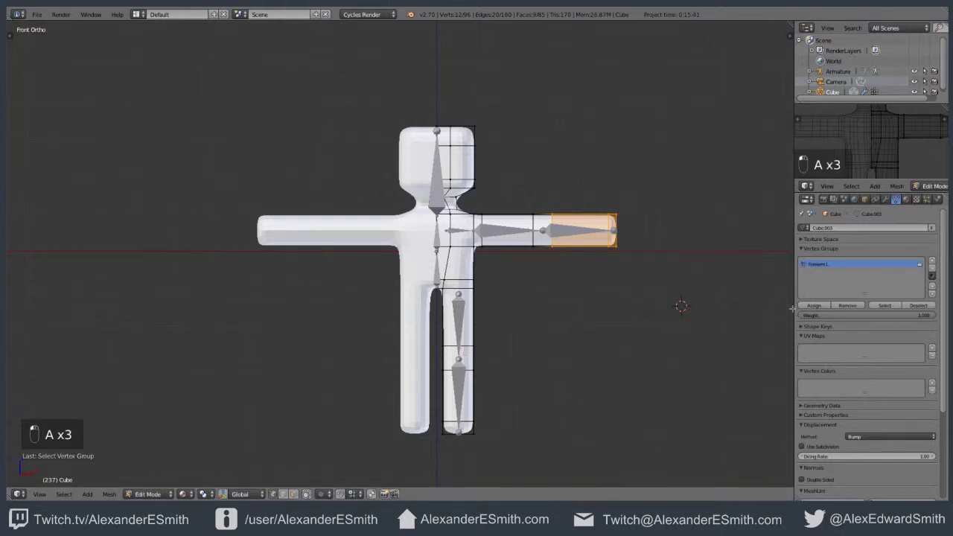
pyautogui.press('a')
pyautogui.click(932, 261)
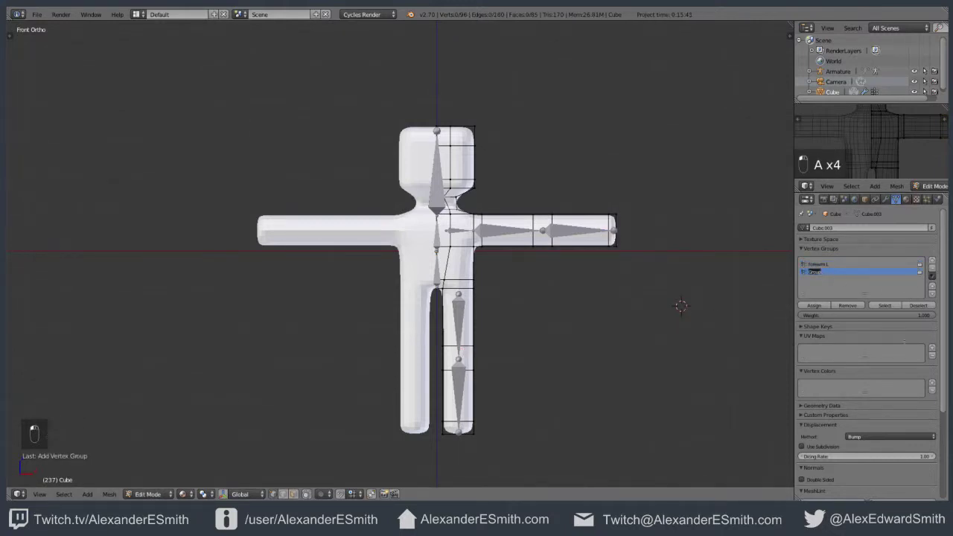
pyautogui.write('forearm.R')
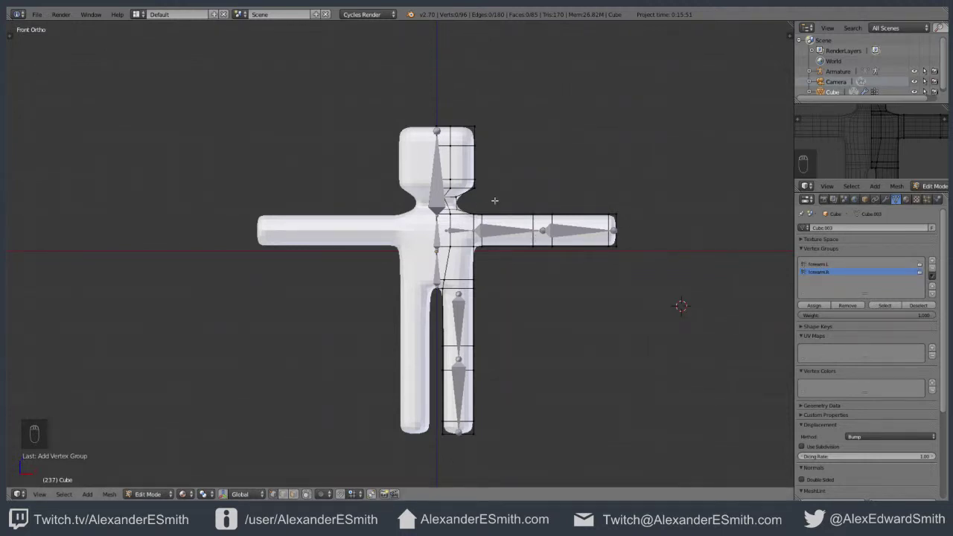
# - Box-select the right-hand arm's upper-arm faces and add a vertex group named bicep.L
pyautogui.press('b')
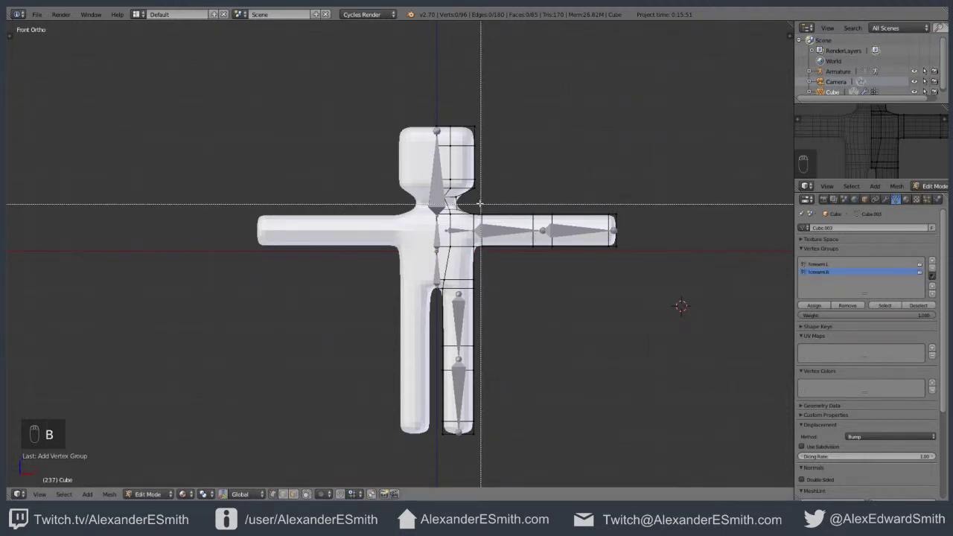
pyautogui.moveTo(478, 203); pyautogui.dragTo(539, 264)
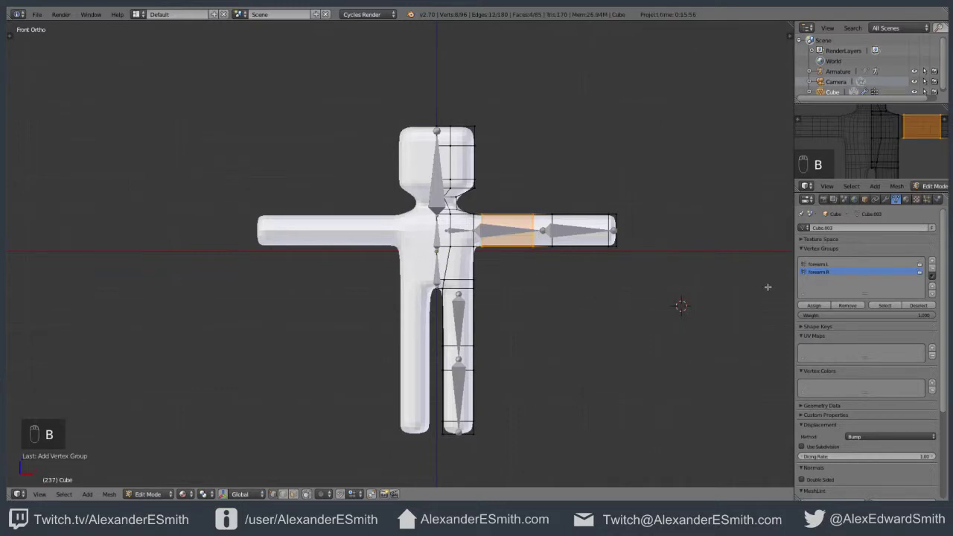
pyautogui.click(931, 261)
pyautogui.doubleClick(819, 280)
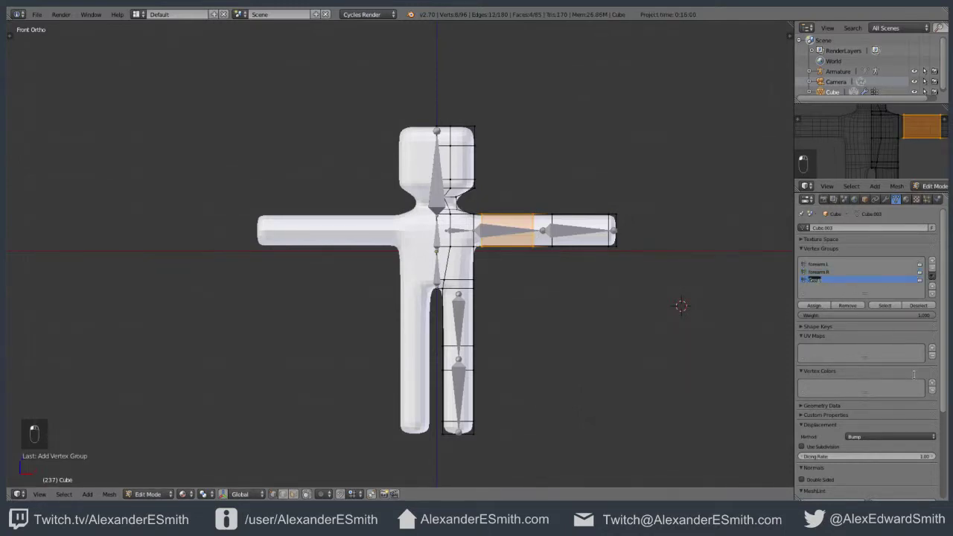
pyautogui.press('BackSpace')
pyautogui.press('Return')
pyautogui.moveTo(527, 230); pyautogui.dragTo(288, 258, button='middle')
pyautogui.press('KP_1')
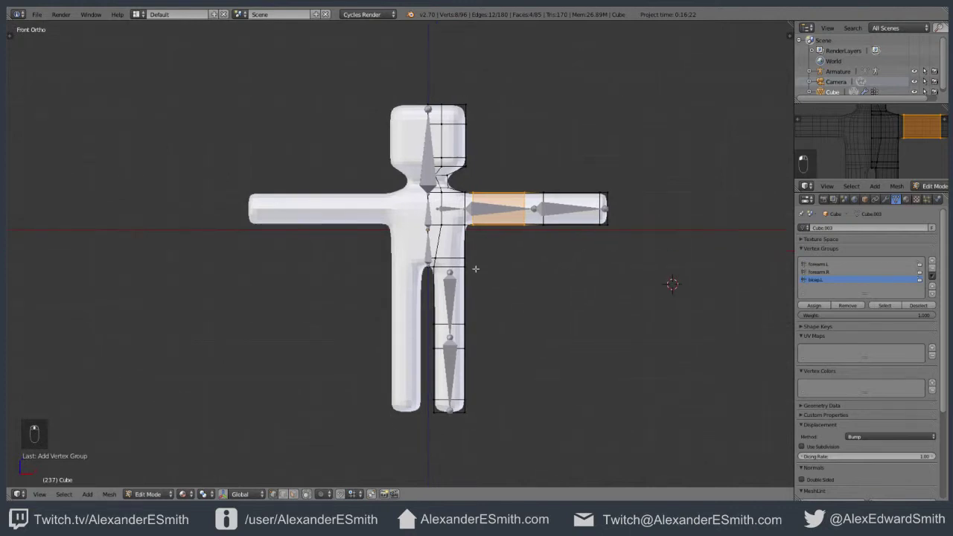
pyautogui.press('a')
pyautogui.press('b')
pyautogui.moveTo(425, 342); pyautogui.dragTo(496, 449)
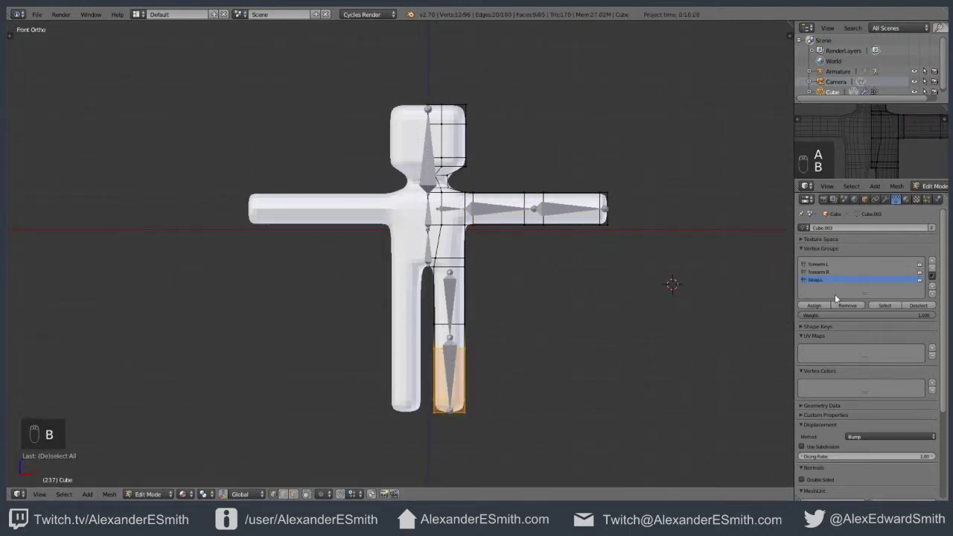
pyautogui.click(932, 262)
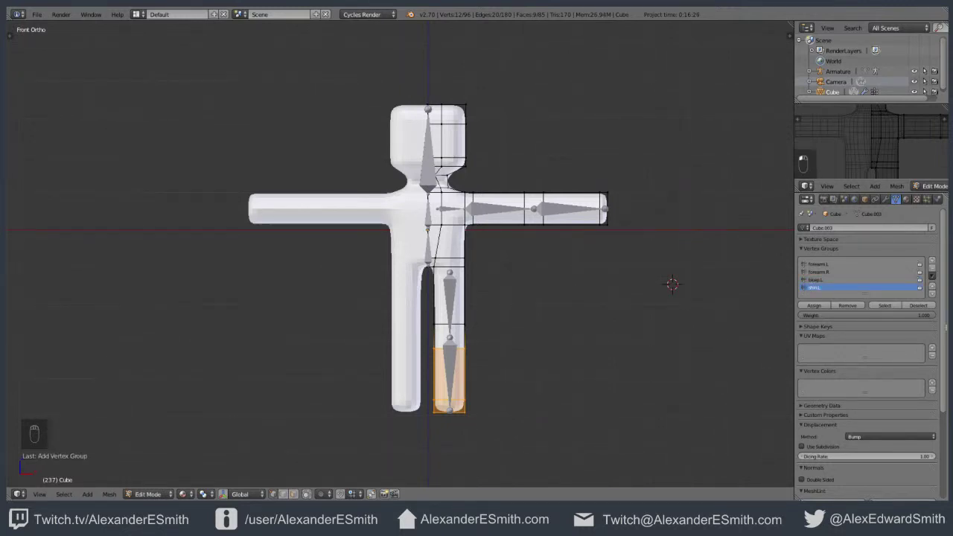
pyautogui.click(932, 263)
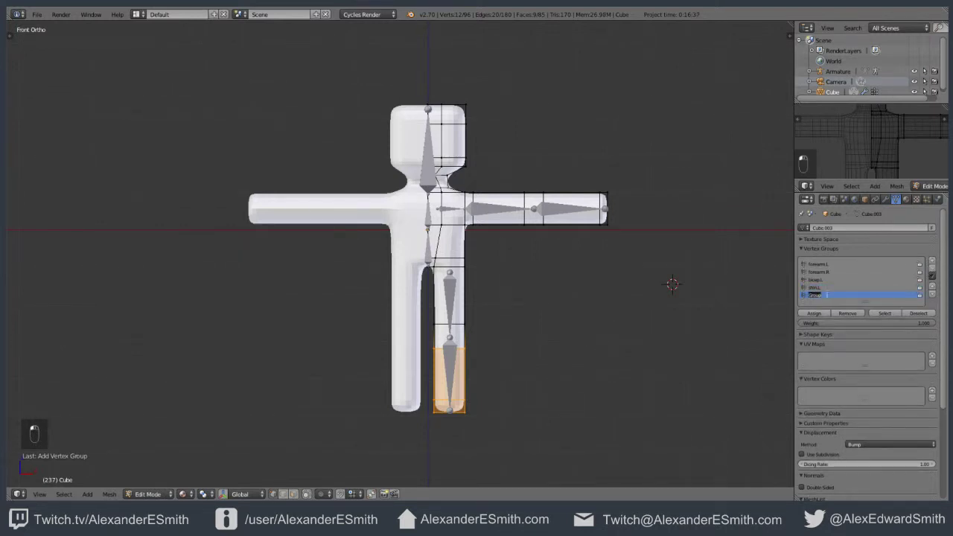
pyautogui.write('sh')
pyautogui.write('a')
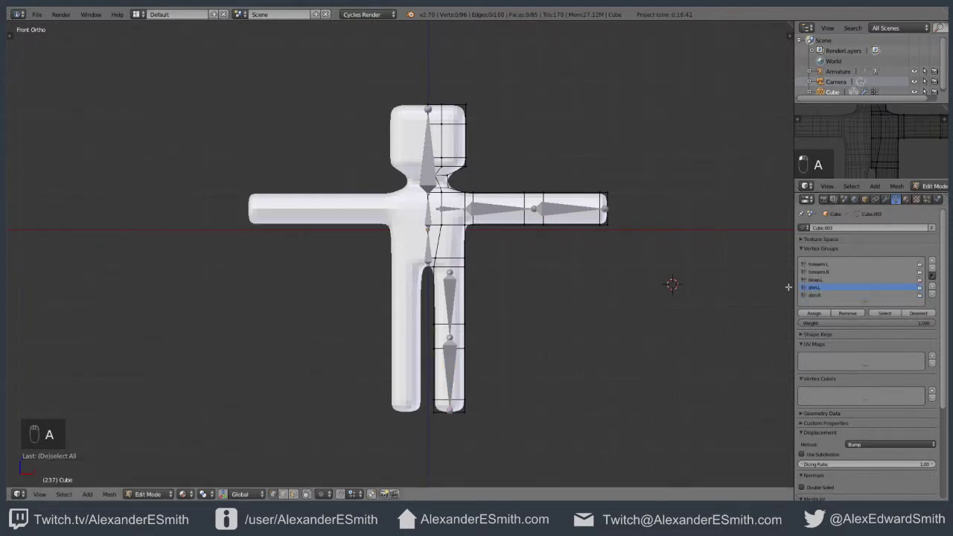
pyautogui.click(884, 313)
pyautogui.press('b')
pyautogui.moveTo(411, 332); pyautogui.dragTo(520, 439)
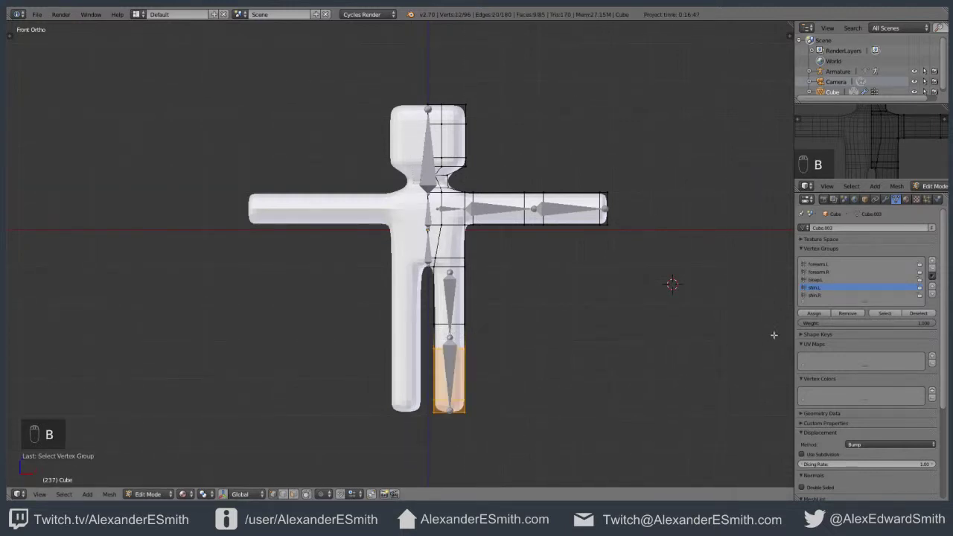
pyautogui.click(813, 295)
pyautogui.press('a')
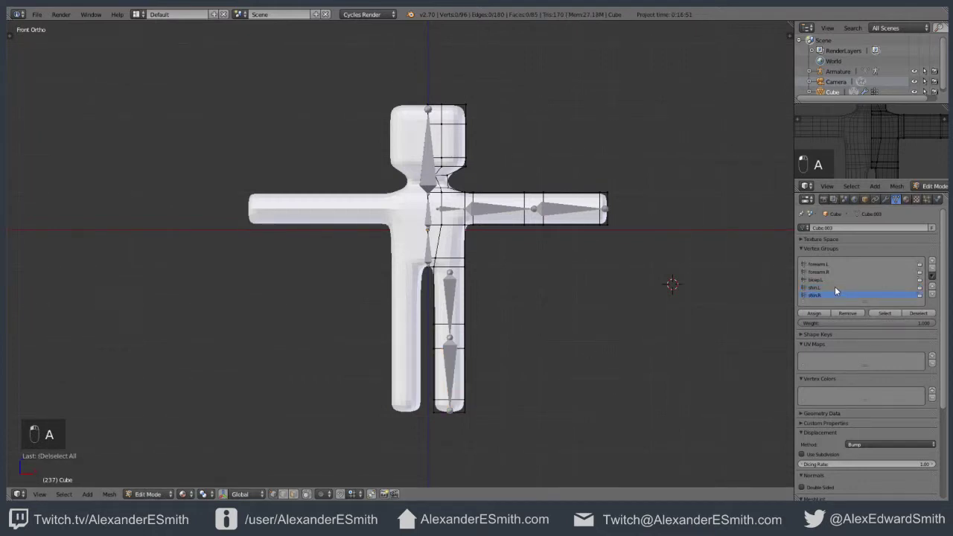
pyautogui.click(833, 288)
pyautogui.click(884, 313)
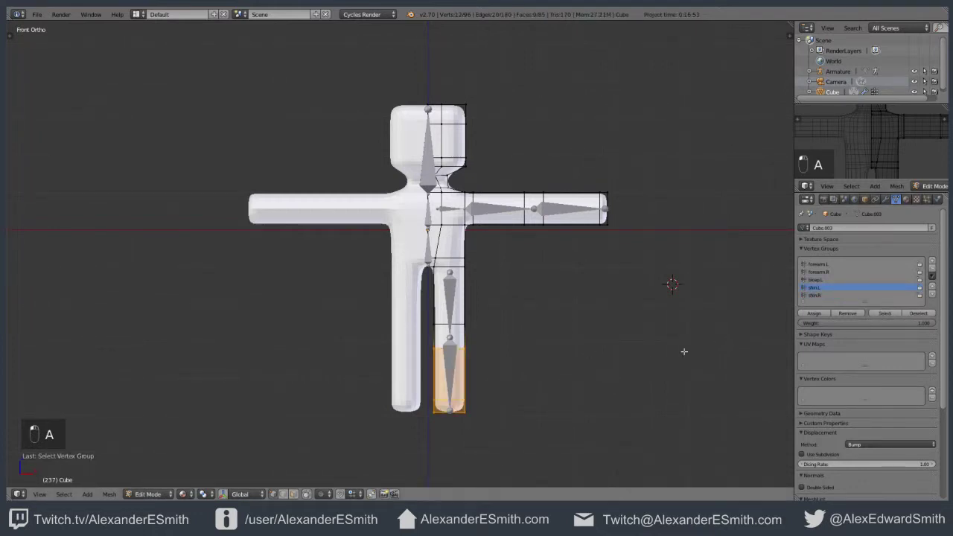
pyautogui.press('a')
pyautogui.click(814, 296)
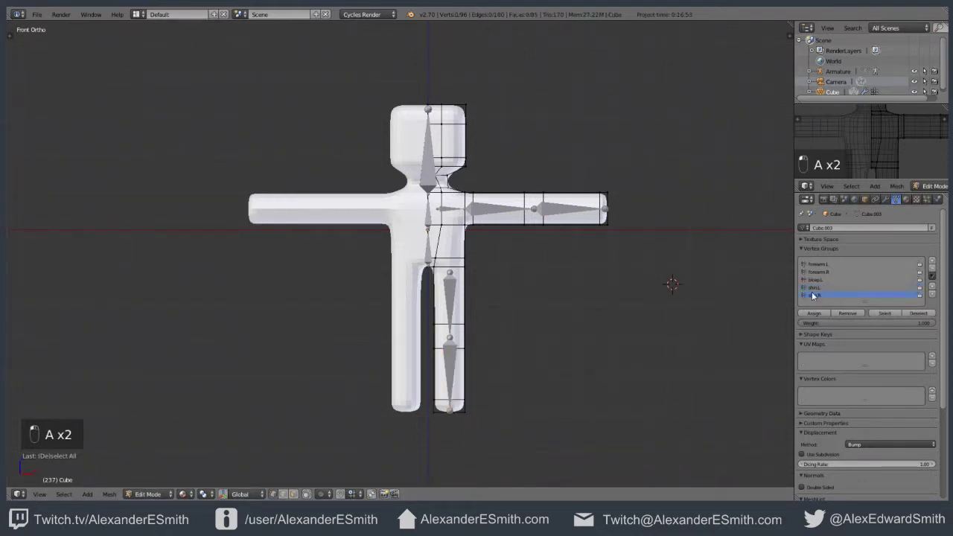
pyautogui.click(893, 313)
pyautogui.click(893, 279)
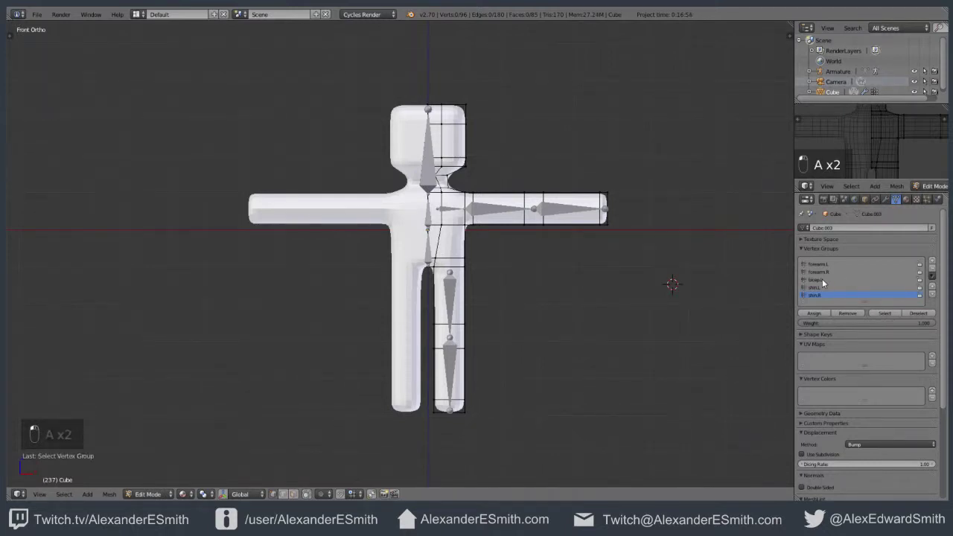
# - Add a bicep.R vertex group, move it up directly after bicep.L, and test its selection
pyautogui.click(931, 262)
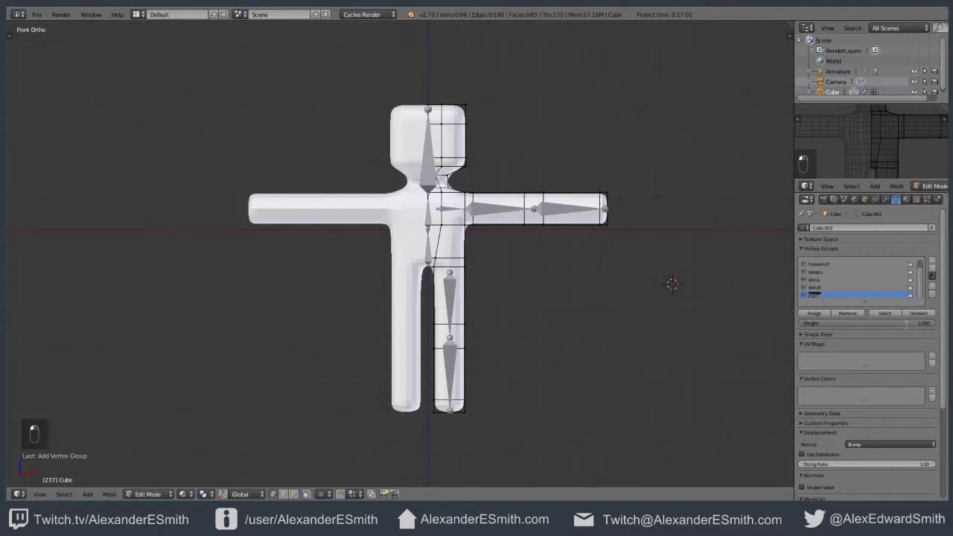
pyautogui.write('shap.R')
pyautogui.press('Return')
pyautogui.click(931, 286)
pyautogui.click(931, 287)
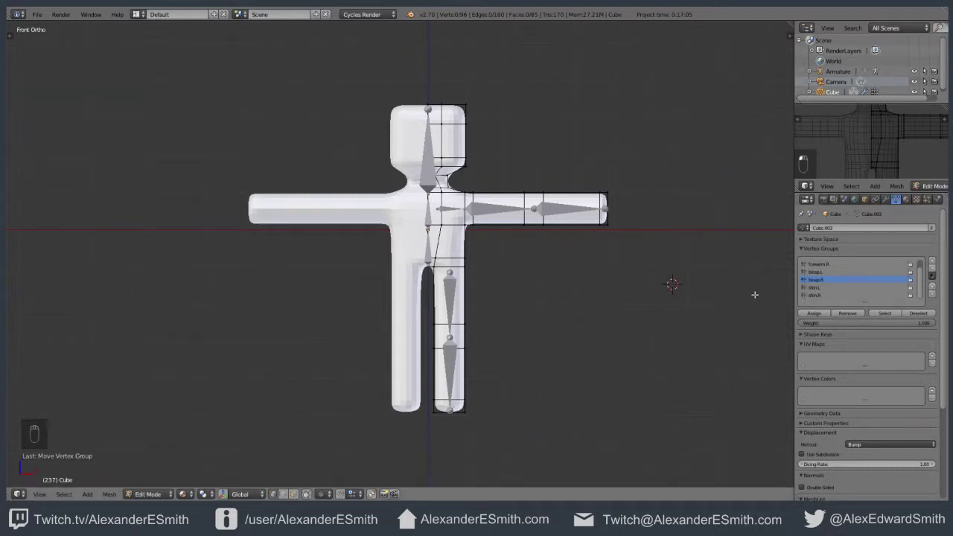
pyautogui.click(884, 313)
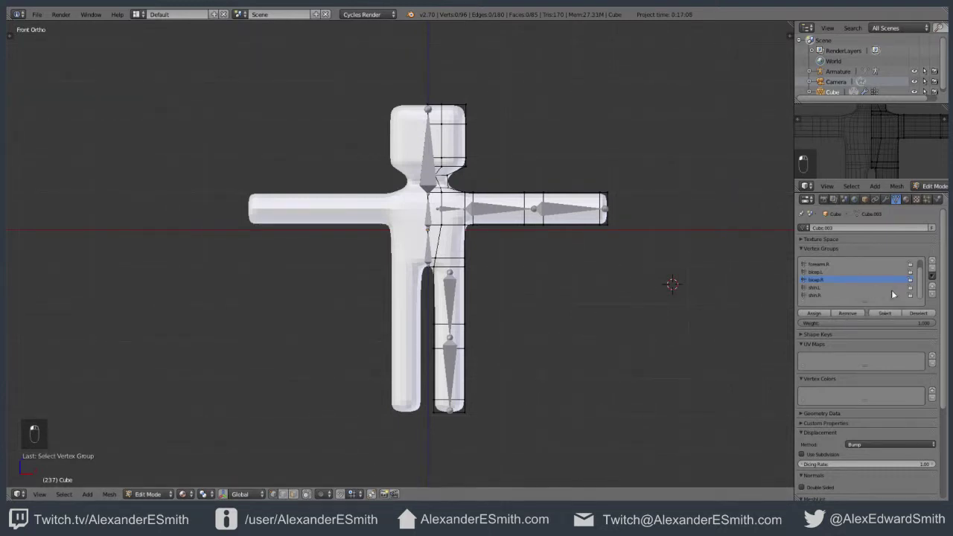
pyautogui.click(885, 313)
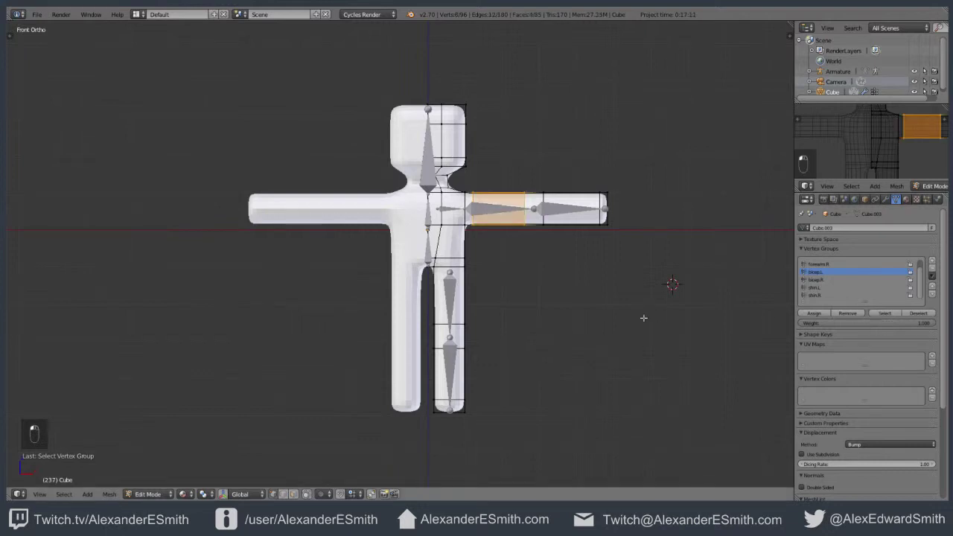
# - Deselect all vertices and collapse the UV map, vertex colour and other mesh panels
pyautogui.press('a')
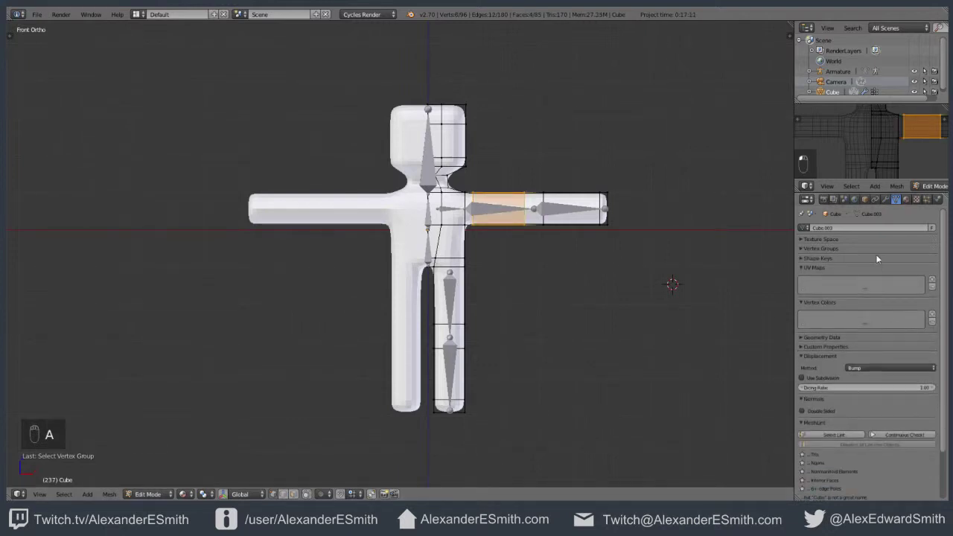
pyautogui.press('a')
pyautogui.press('a')
pyautogui.press('a')
pyautogui.press('a')
pyautogui.press('a')
pyautogui.press('a')
pyautogui.press('a')
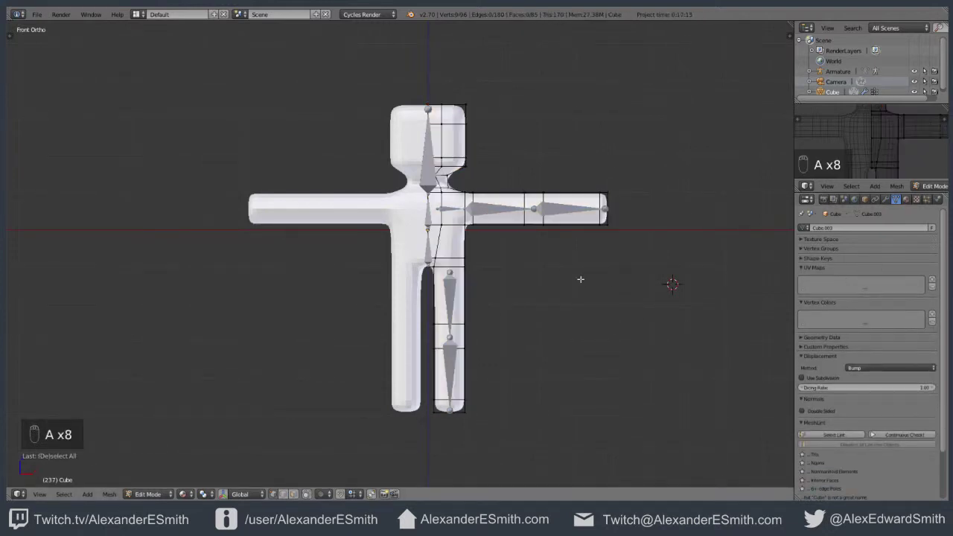
pyautogui.press('a')
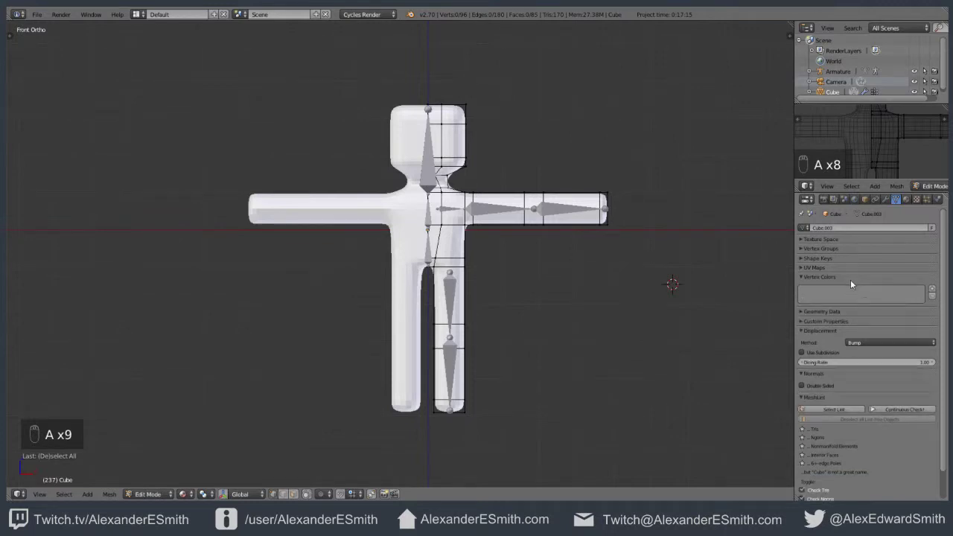
pyautogui.press('a')
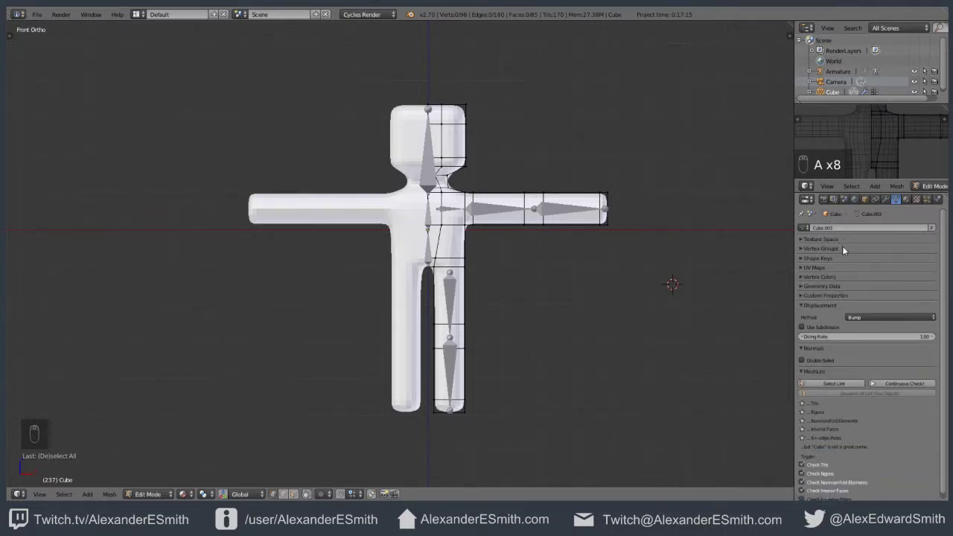
pyautogui.click(842, 247)
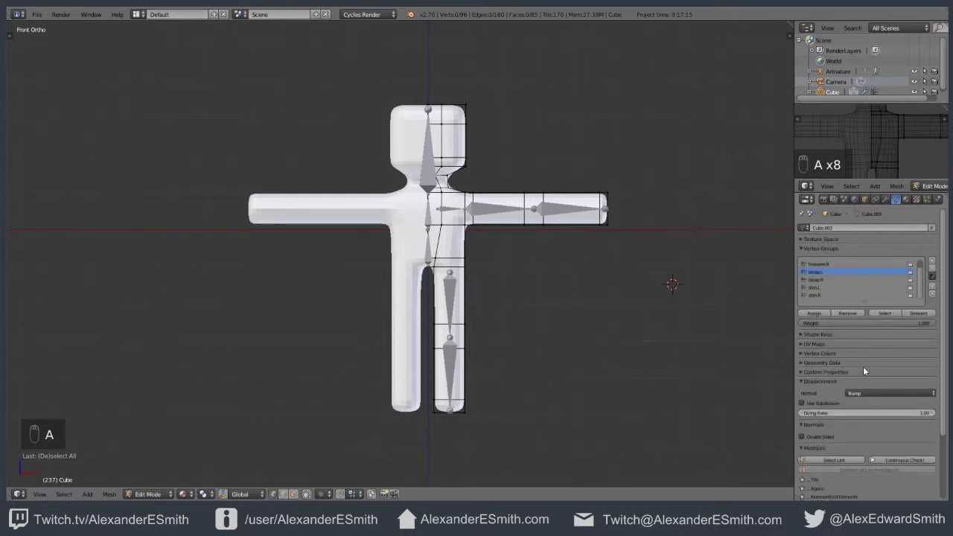
pyautogui.press('a')
pyautogui.press('a')
pyautogui.press('a')
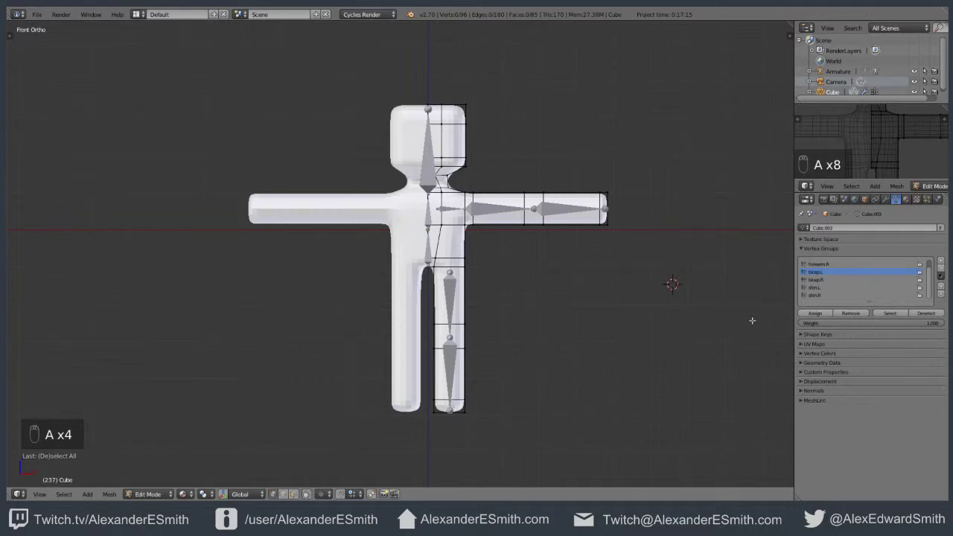
# - Box-select the upper right-hand leg and add a new vertex group for the thigh
pyautogui.click(509, 310)
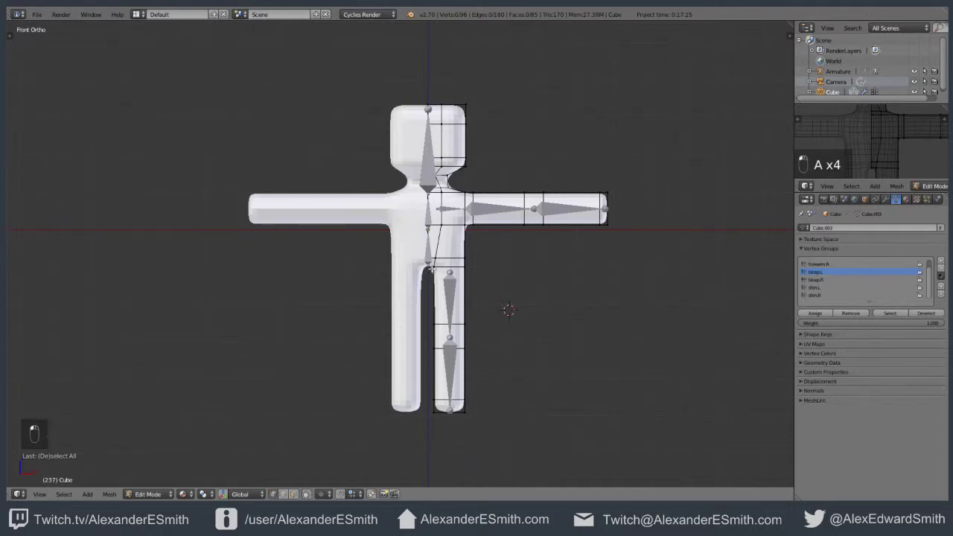
pyautogui.press('b')
pyautogui.moveTo(431, 265); pyautogui.dragTo(488, 330)
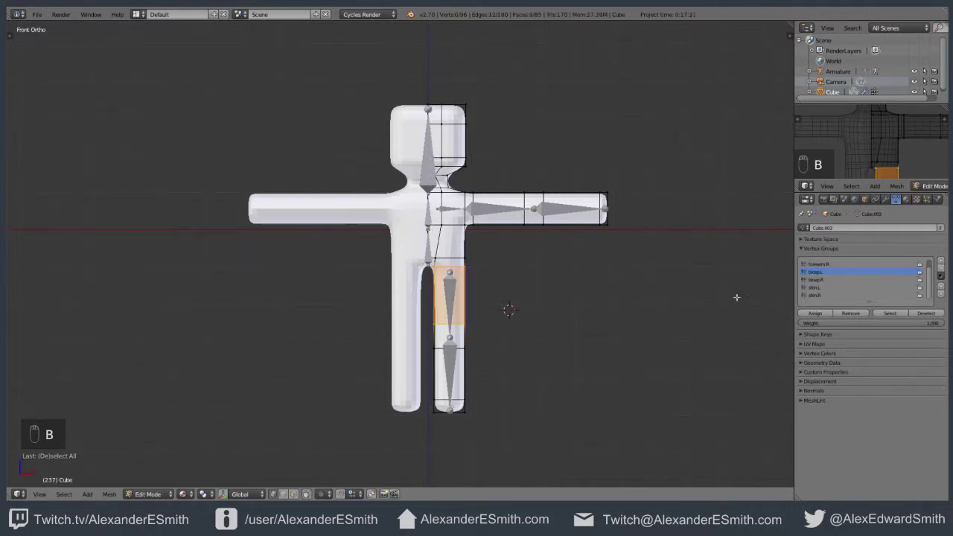
pyautogui.click(941, 266)
# - Name the thigh group thigh.L and add a second group named thigh.R
pyautogui.doubleClick(813, 295)
pyautogui.press('BackSpace')
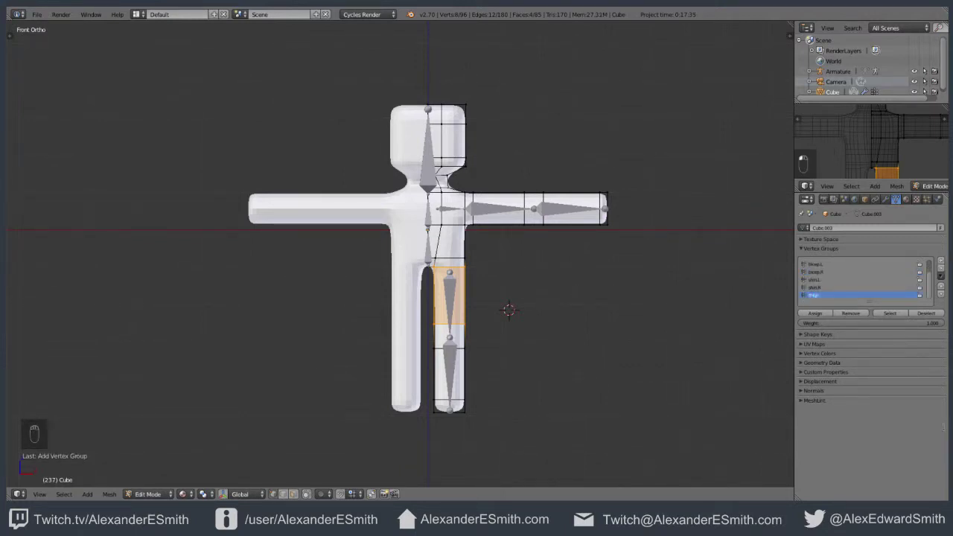
pyautogui.write('thigh.La')
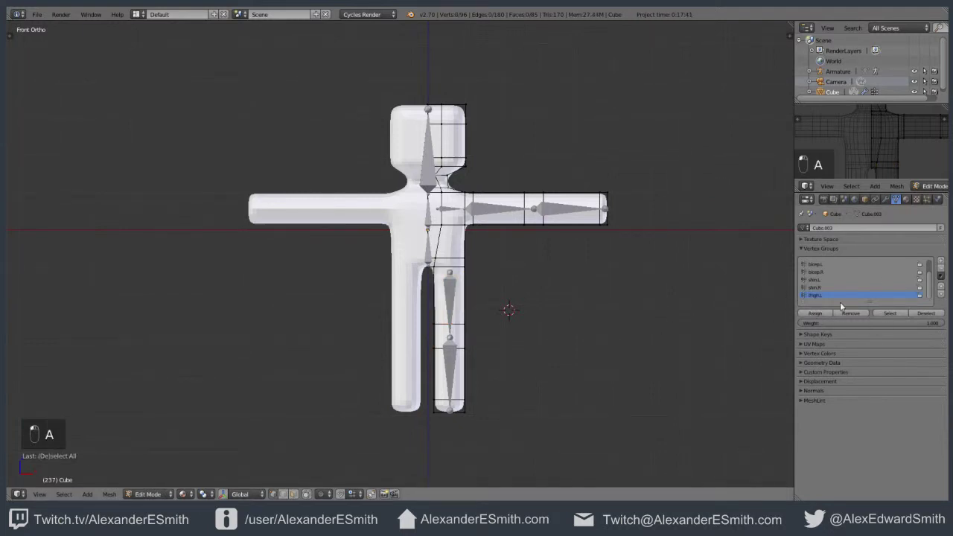
pyautogui.click(940, 262)
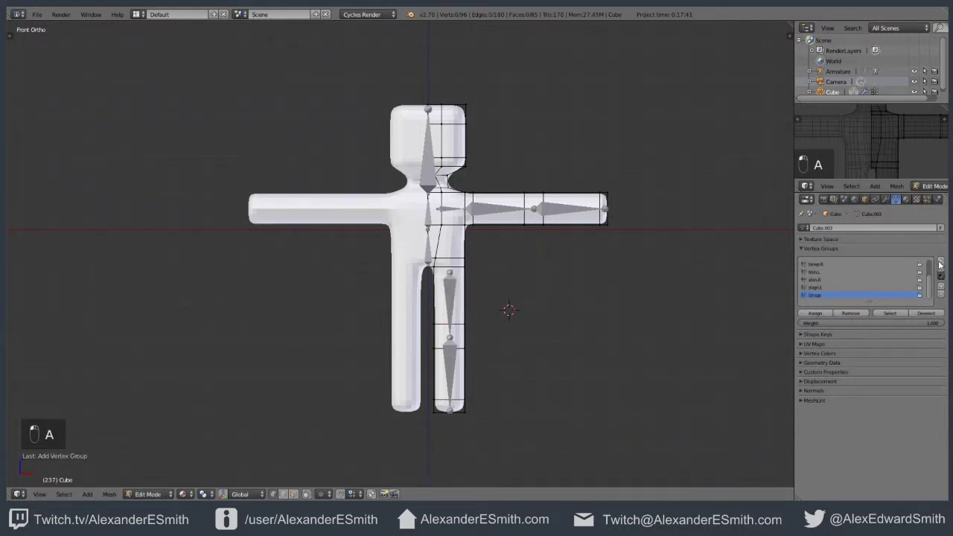
pyautogui.doubleClick(813, 295)
pyautogui.write('thigh.R')
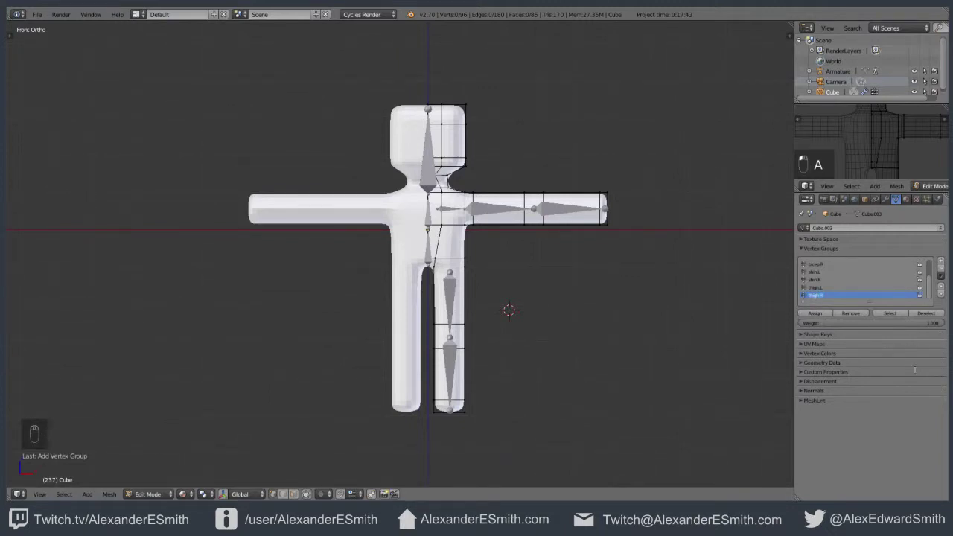
pyautogui.press('Return')
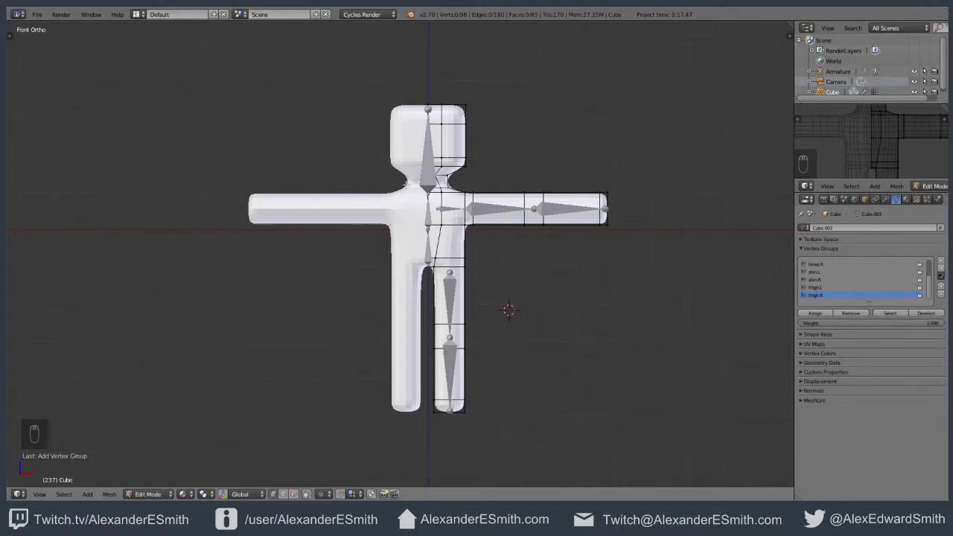
# - Box-select the right half of the head and add a vertex group named head
pyautogui.press('b')
pyautogui.moveTo(375, 84); pyautogui.dragTo(500, 183)
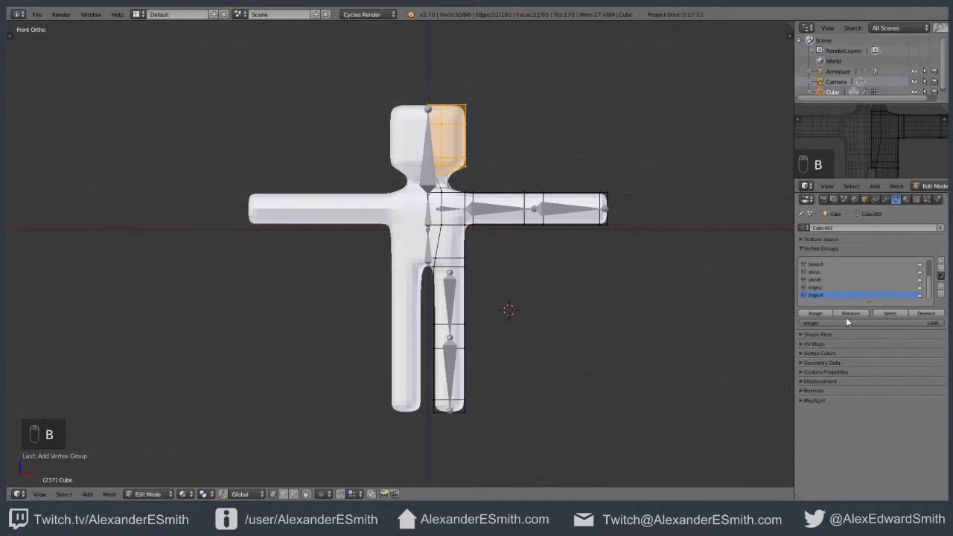
pyautogui.click(939, 263)
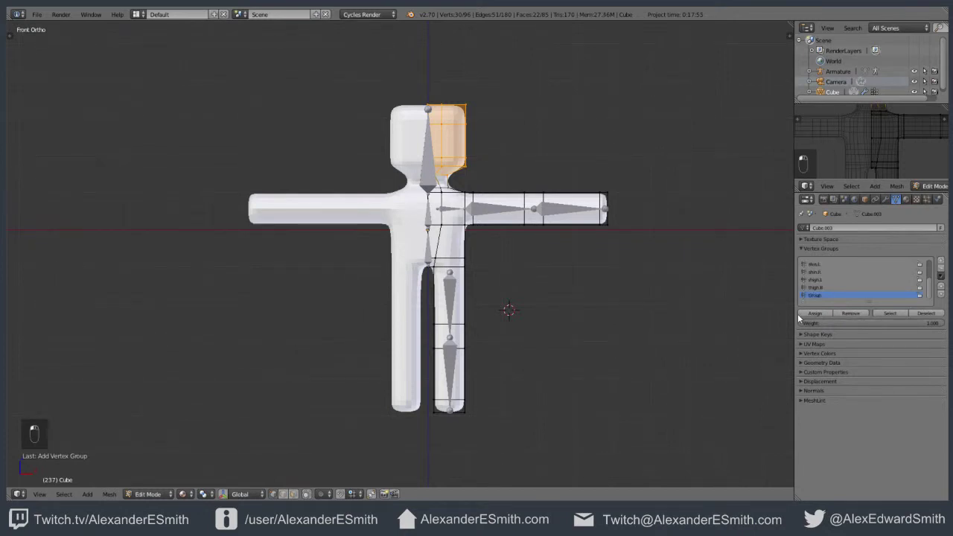
pyautogui.doubleClick(813, 295)
pyautogui.write('head')
# - Add an Armature modifier with its Object set to Armature, then deselect the head vertices
pyautogui.click(885, 199)
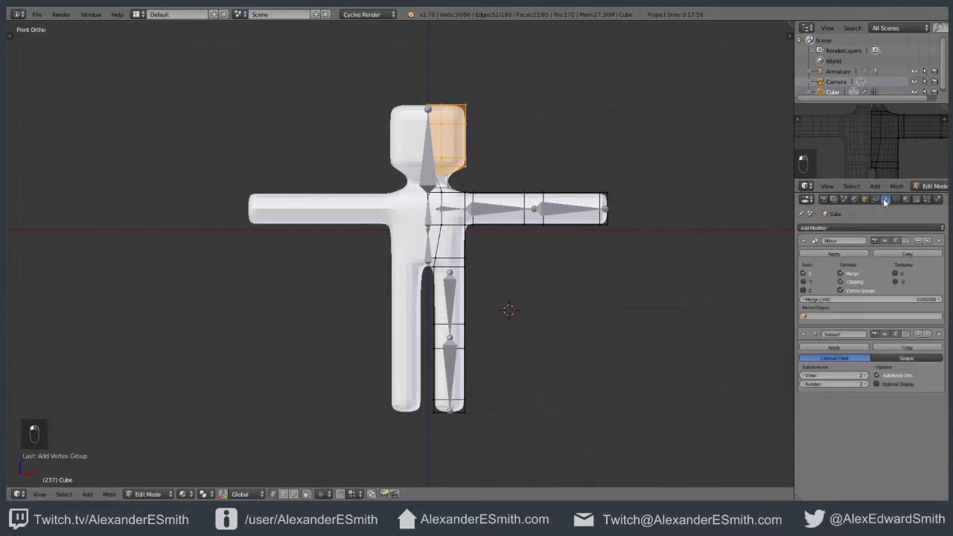
pyautogui.click(811, 228)
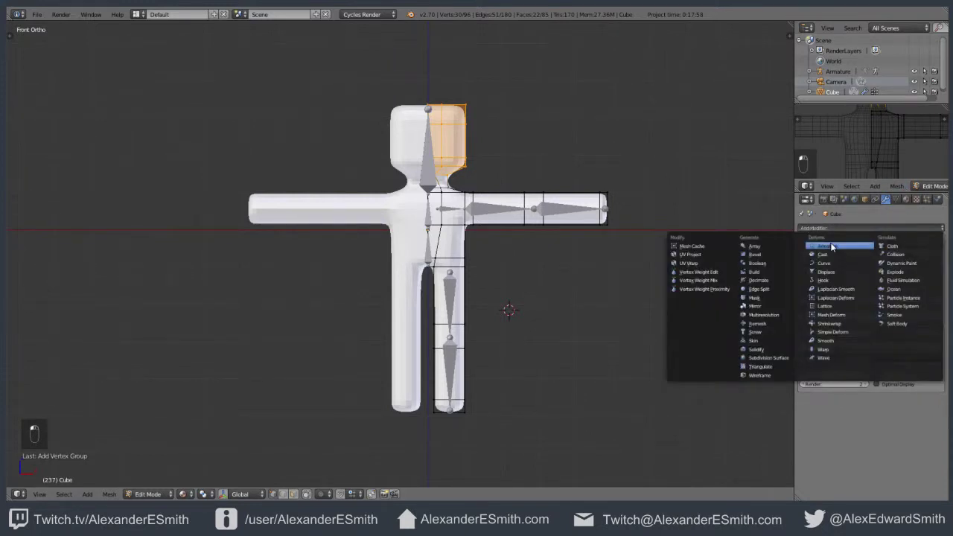
pyautogui.click(821, 245)
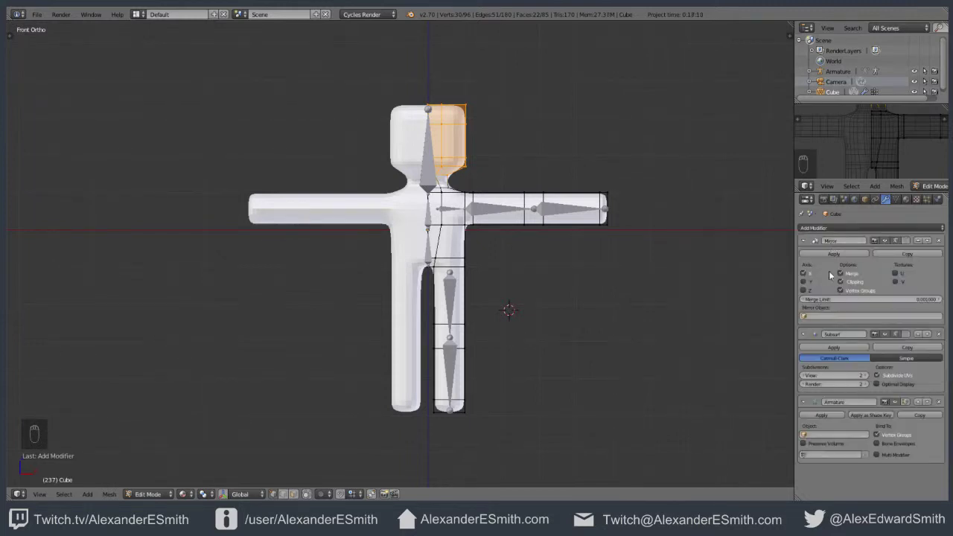
pyautogui.click(834, 435)
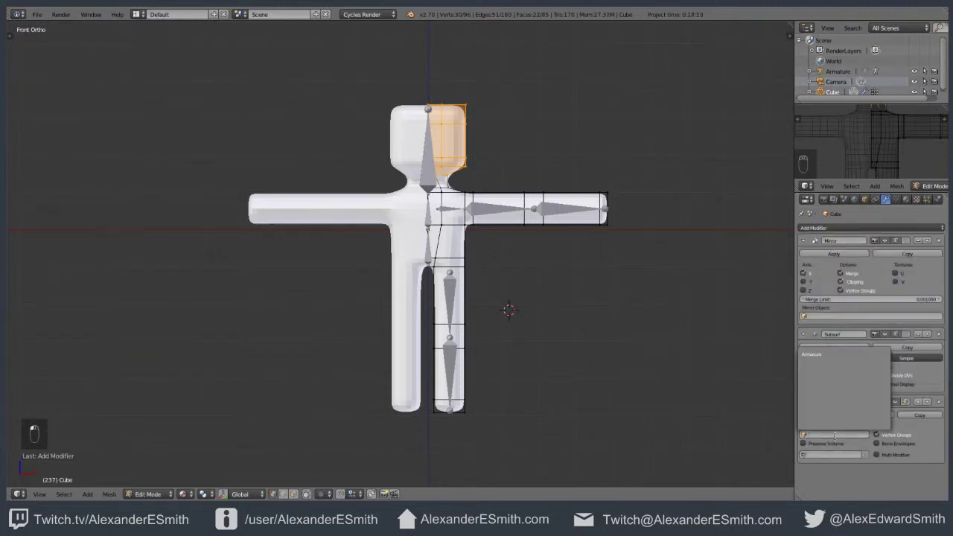
pyautogui.click(815, 354)
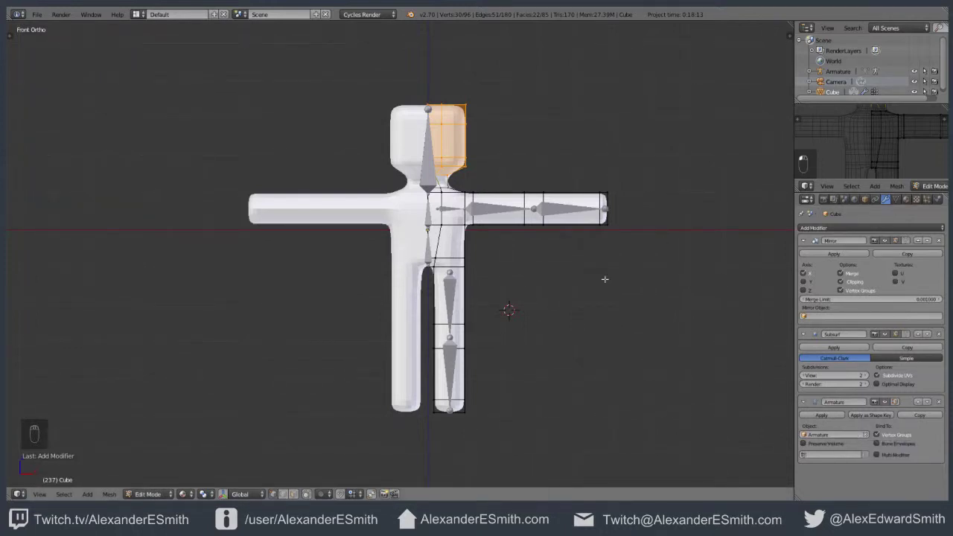
pyautogui.press('a')
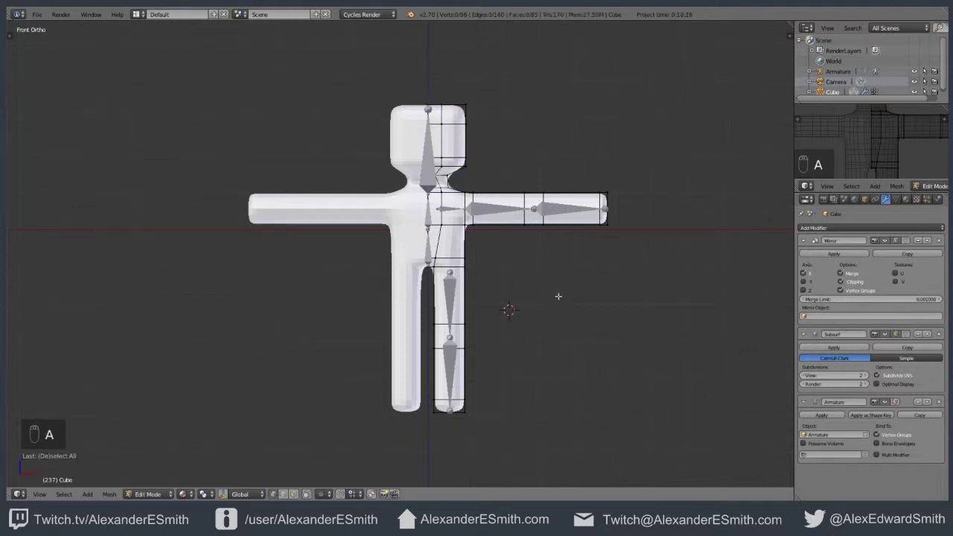
# - Leave mesh editing, select the armature and switch it into Pose Mode
pyautogui.hotkey('ctrl', 'Tab')
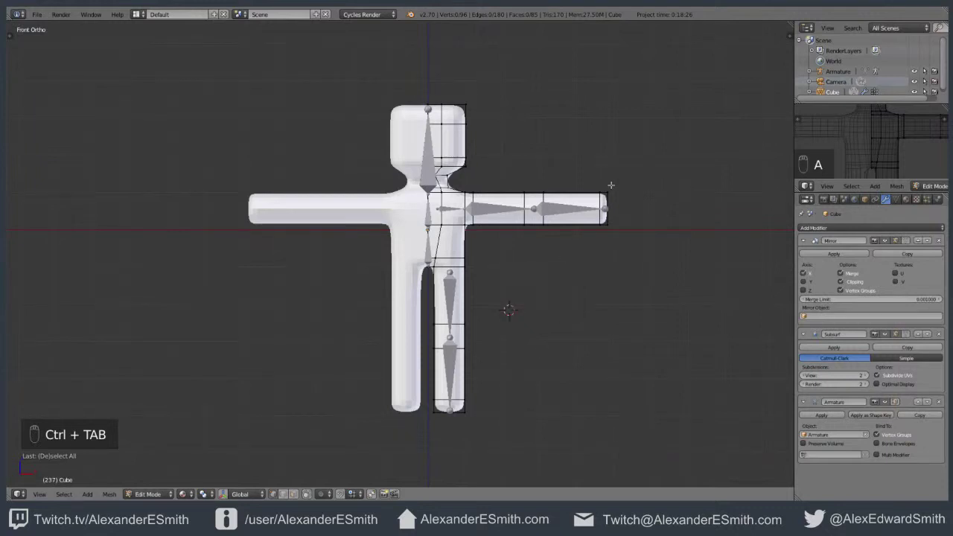
pyautogui.press('Tab')
pyautogui.rightClick(491, 210)
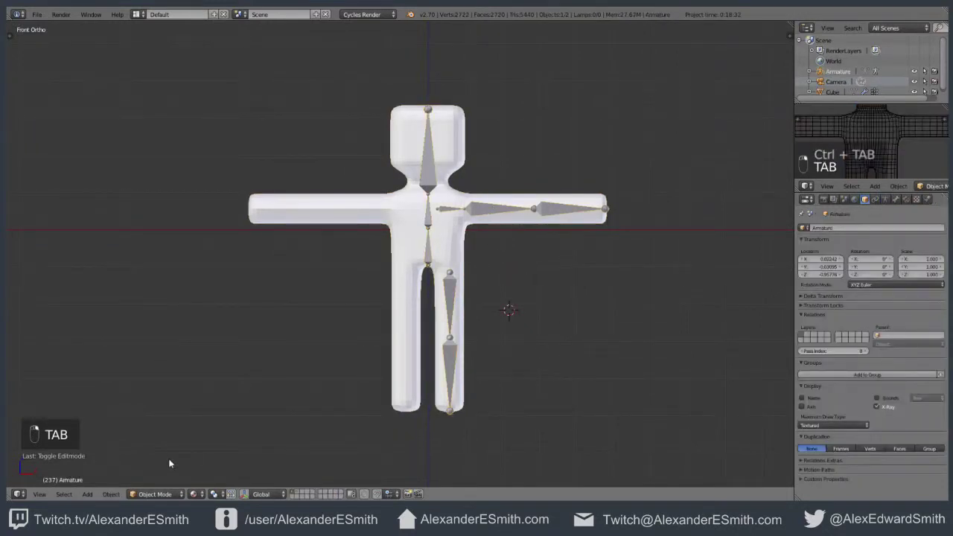
pyautogui.click(155, 493)
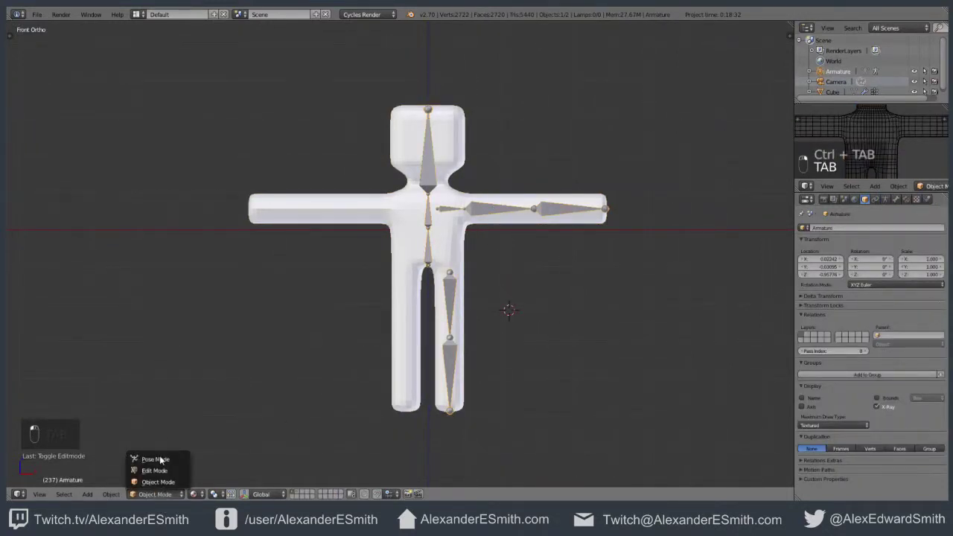
pyautogui.click(160, 461)
# - Test-rotate the forearm bone, then rename it from Bone.005 to forearm.L in the Bone tab
pyautogui.rightClick(555, 210)
pyautogui.press('r')
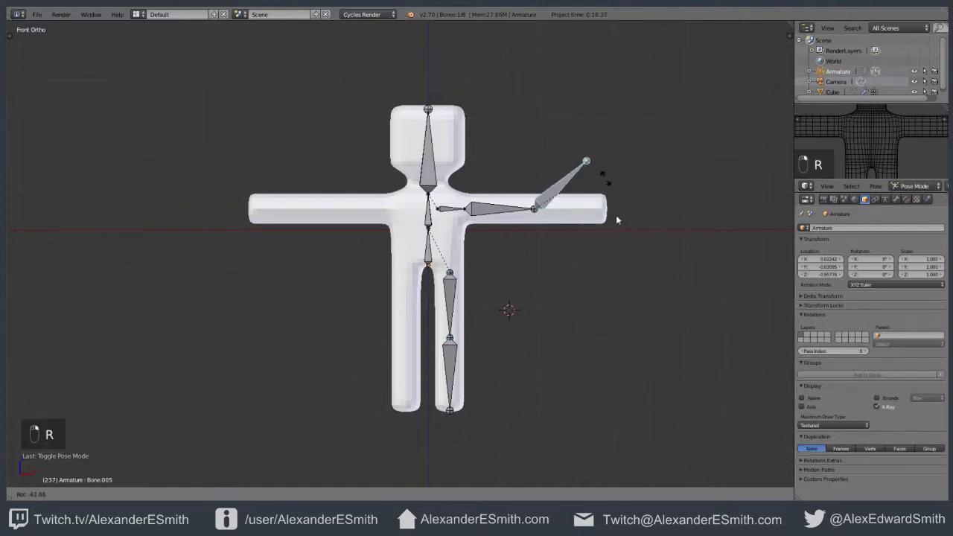
pyautogui.rightClick(621, 197)
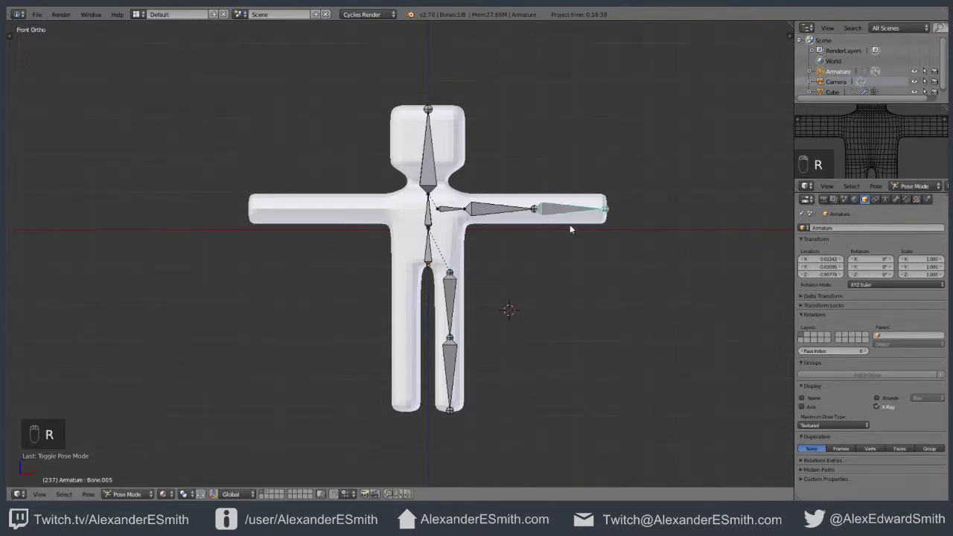
pyautogui.click(895, 199)
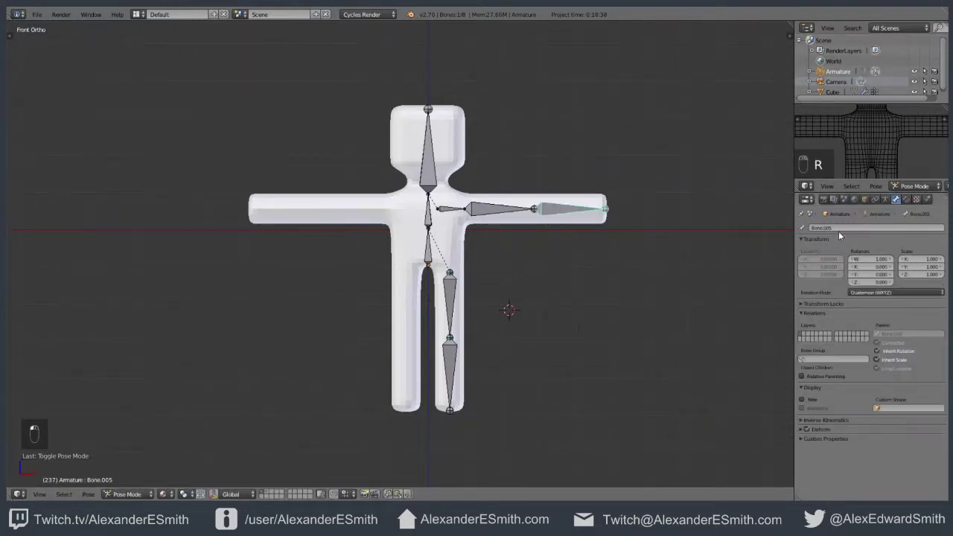
pyautogui.click(838, 228)
pyautogui.press('BackSpace')
pyautogui.write('forearm.L')
pyautogui.press('Return')
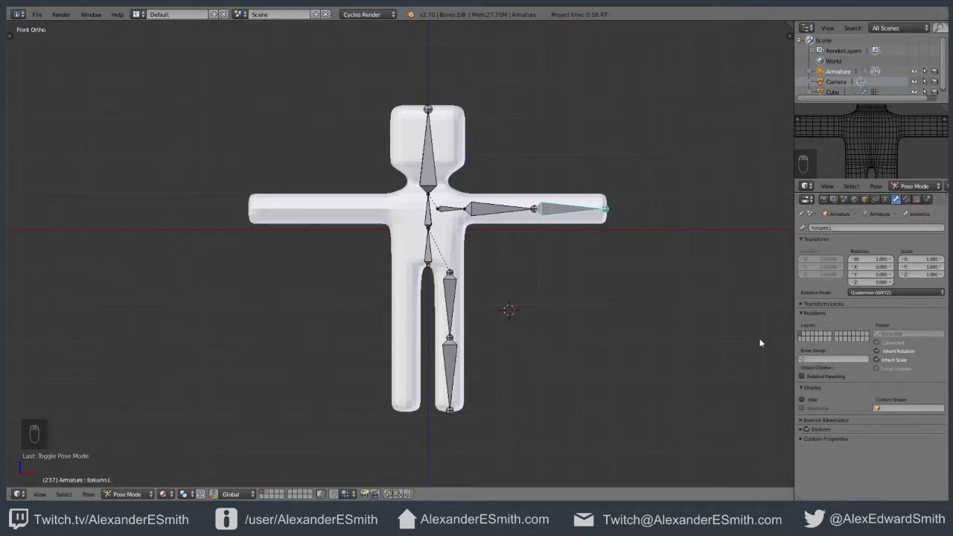
# - Test-rotate forearm.L and the upper arm bone, cancelling each, then reselect forearm.L
pyautogui.press('r')
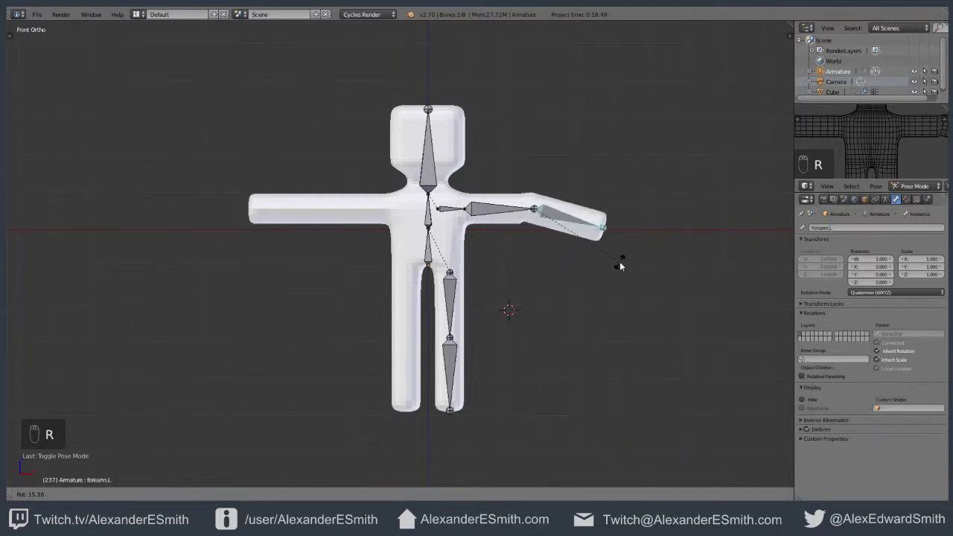
pyautogui.rightClick(624, 230)
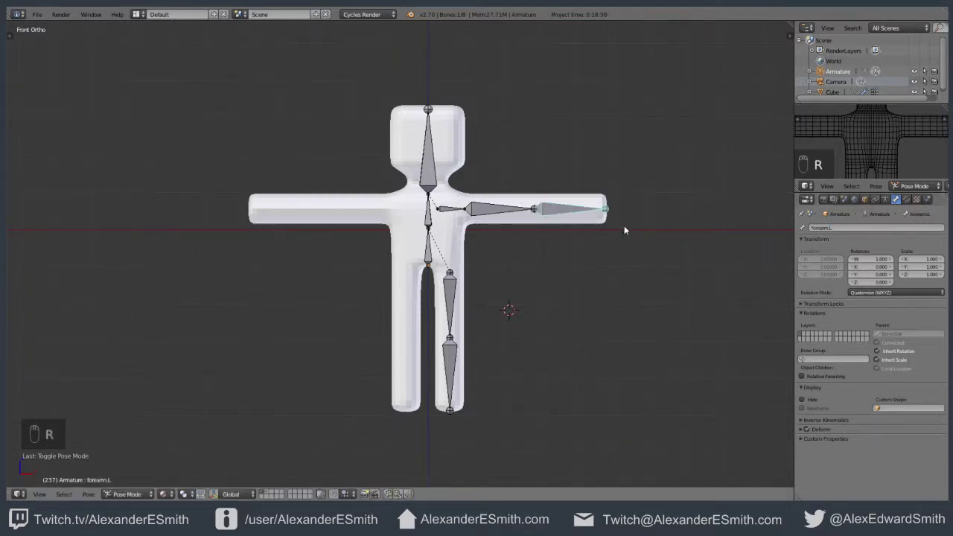
pyautogui.rightClick(493, 211)
pyautogui.press('r')
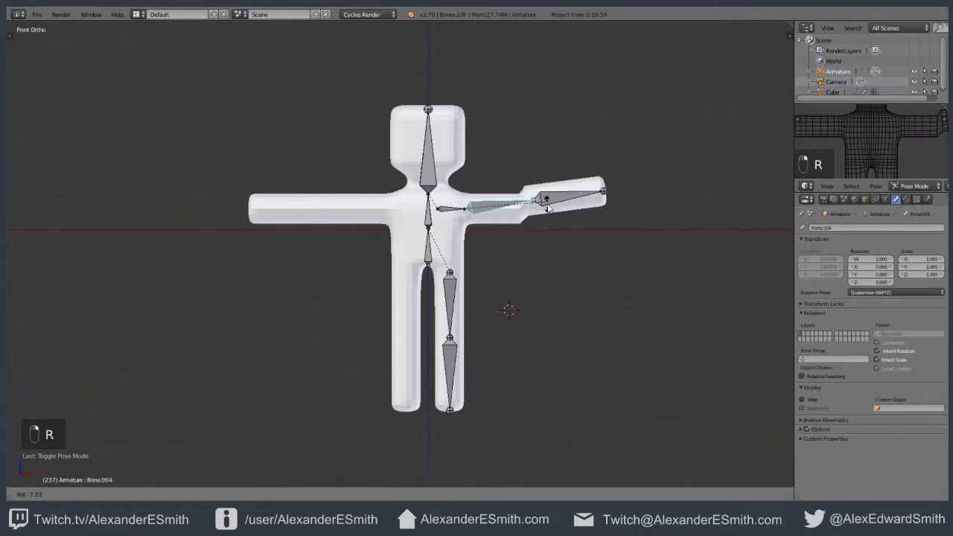
pyautogui.rightClick(588, 202)
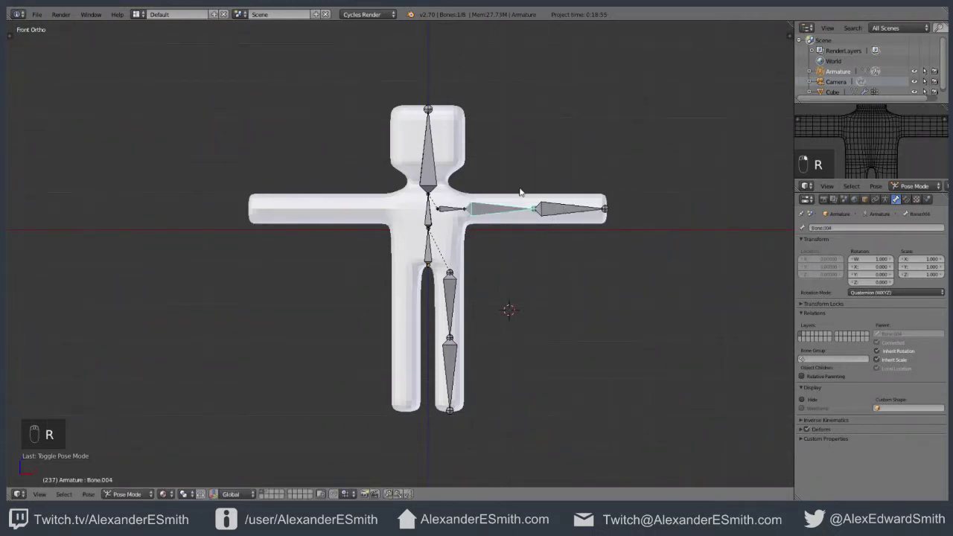
pyautogui.rightClick(562, 215)
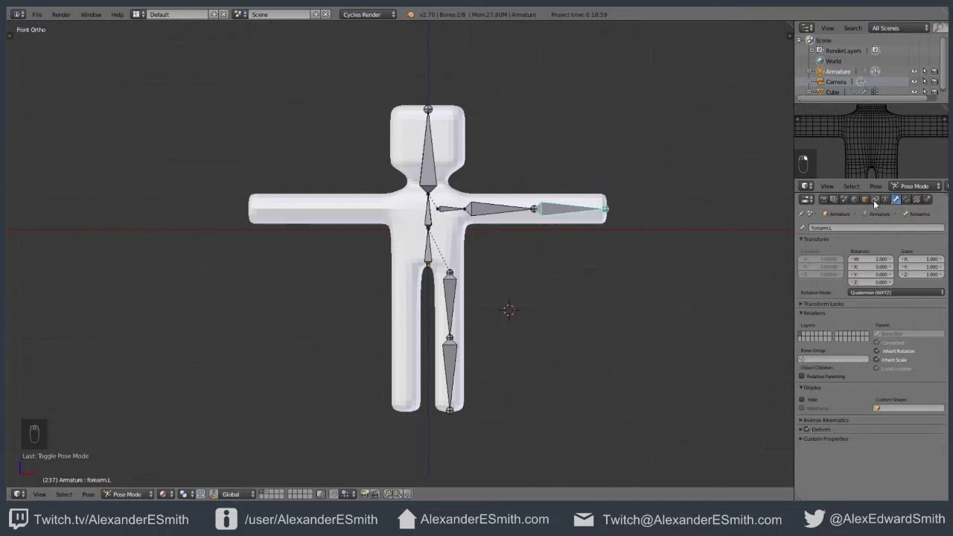
# - Select the mannequin mesh and delete the second forearm vertex group from its Vertex Groups list
pyautogui.press('Tab')
pyautogui.press('Tab')
pyautogui.rightClick(461, 233)
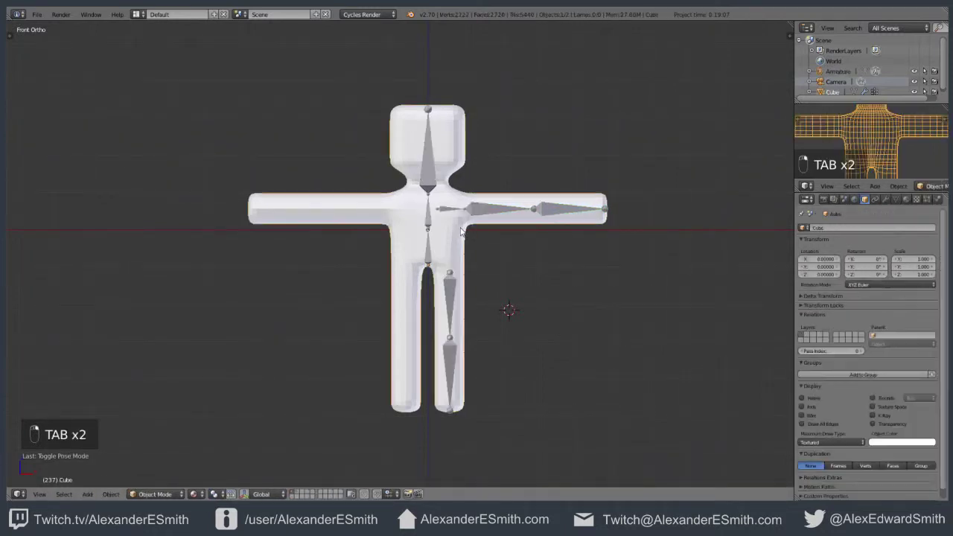
pyautogui.click(895, 199)
pyautogui.click(829, 270)
pyautogui.moveTo(929, 291); pyautogui.dragTo(861, 262)
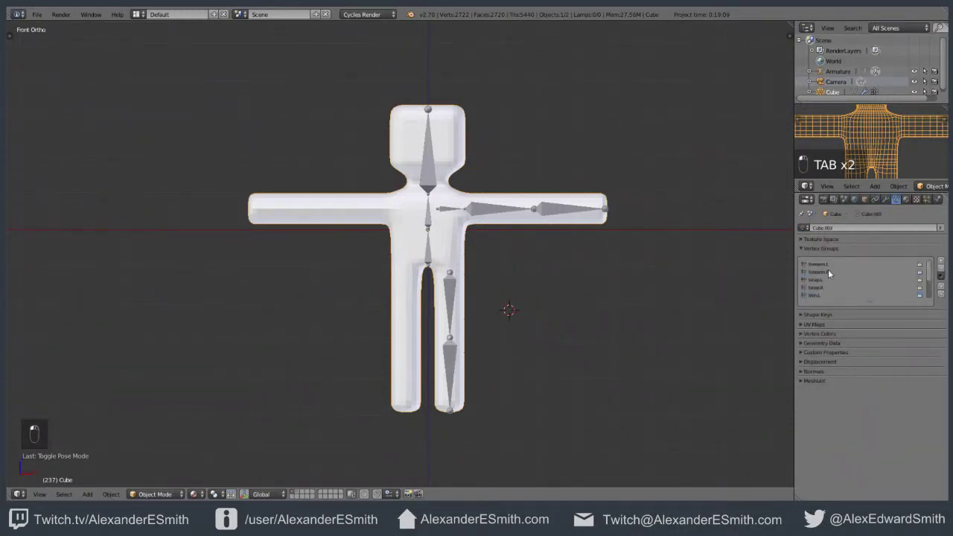
pyautogui.click(827, 271)
pyautogui.click(940, 267)
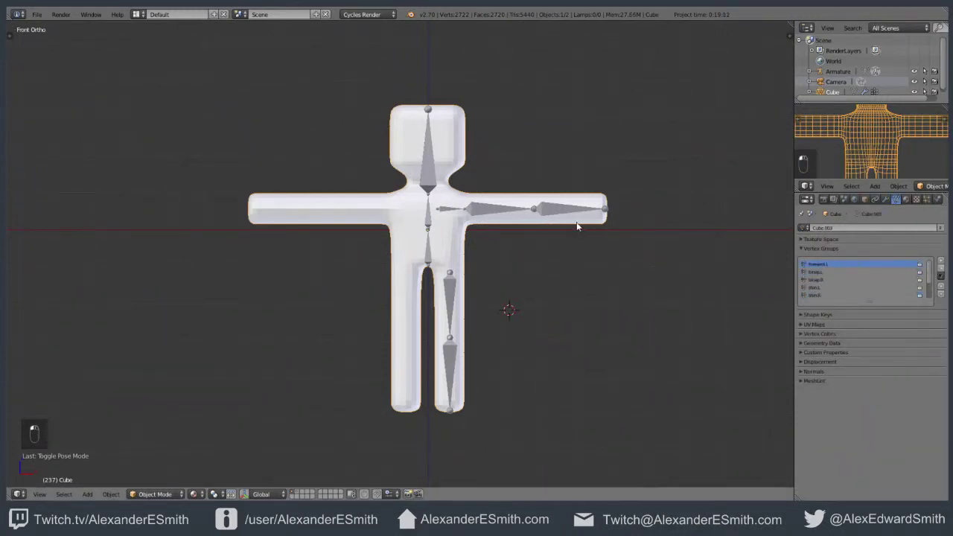
# - Bend forearm.L in Pose Mode to check the arm deforms, then return to Object Mode
pyautogui.press('Tab')
pyautogui.press('Tab')
pyautogui.press('Tab')
pyautogui.press('Tab')
pyautogui.press('Tab')
pyautogui.press('Tab')
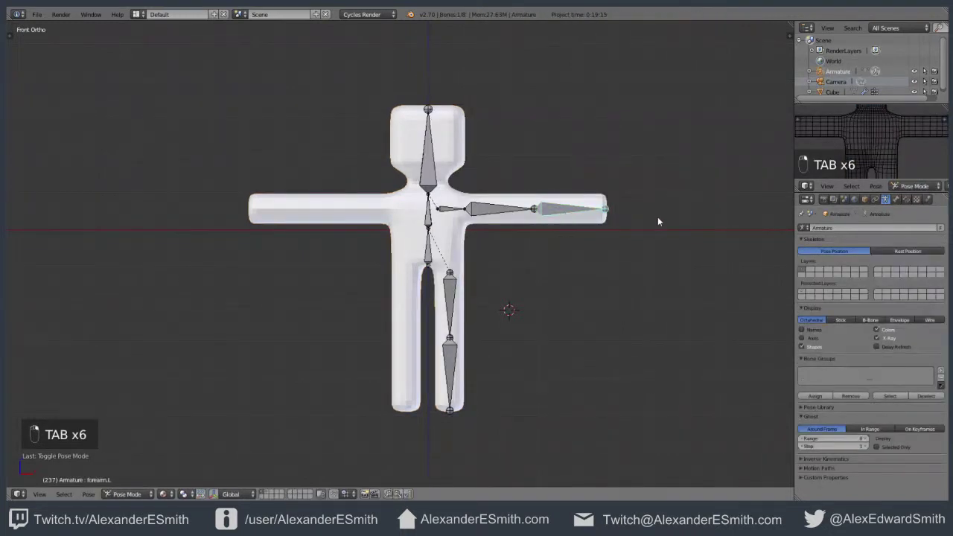
pyautogui.press('r')
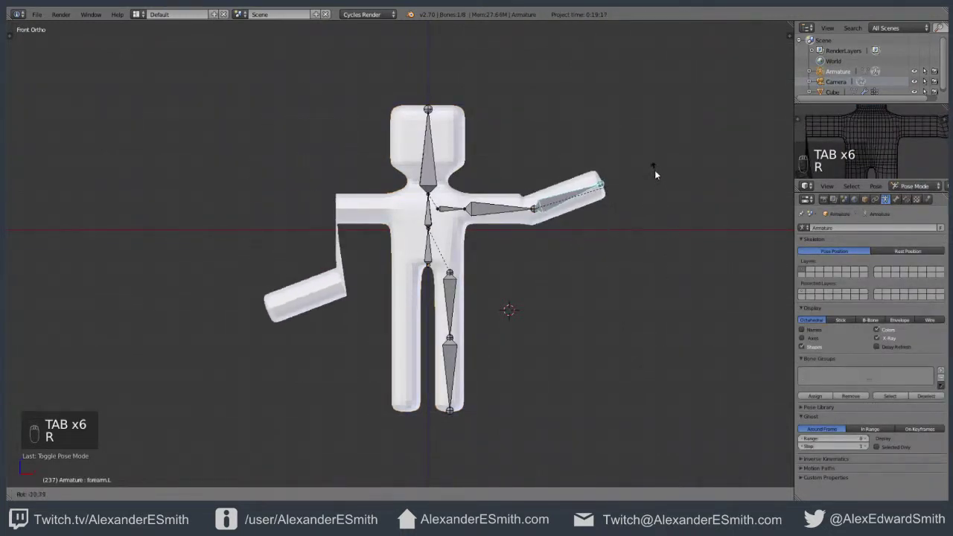
pyautogui.click(652, 227)
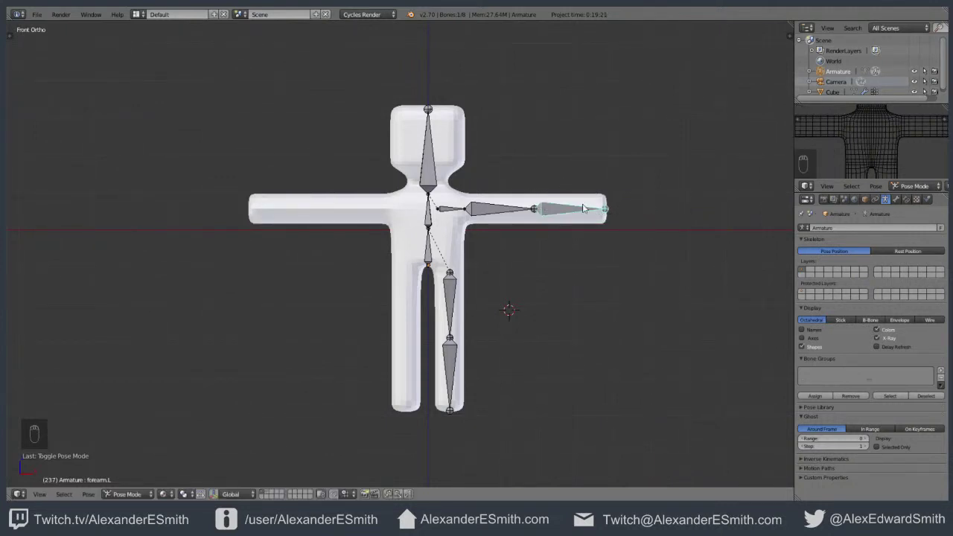
pyautogui.press('r')
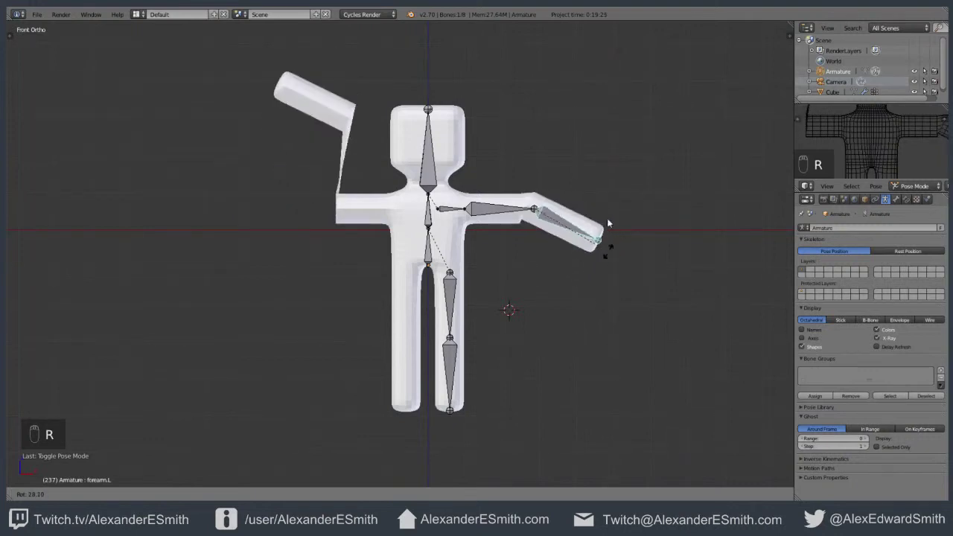
pyautogui.press('Escape')
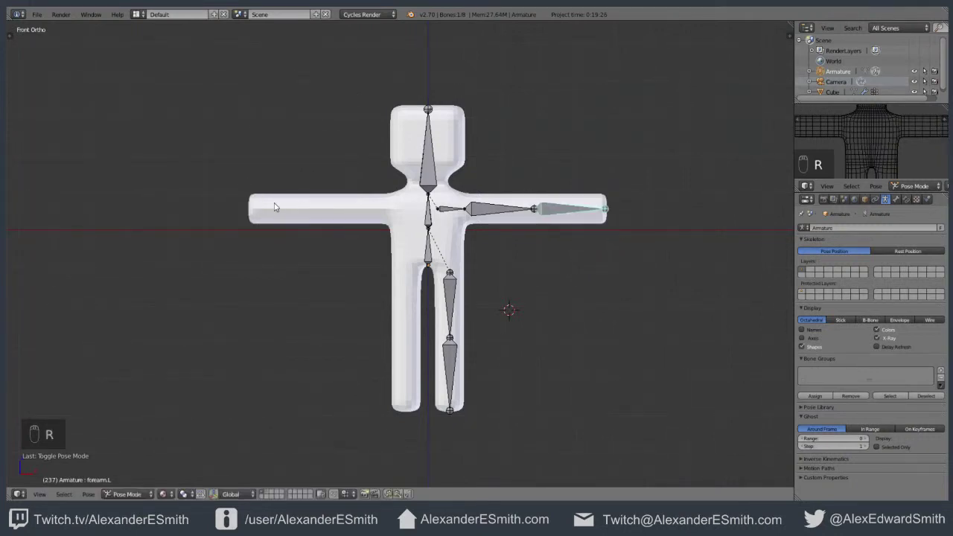
pyautogui.click(864, 200)
pyautogui.press('Tab')
pyautogui.press('Tab')
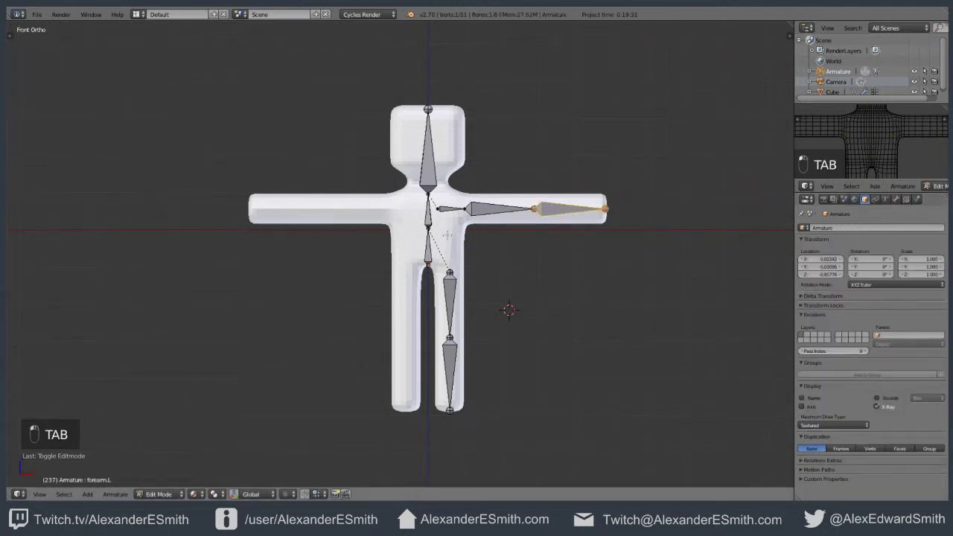
# - Check the modifier stack, then add a new vertex group to the mannequin named forearm.R
pyautogui.click(885, 199)
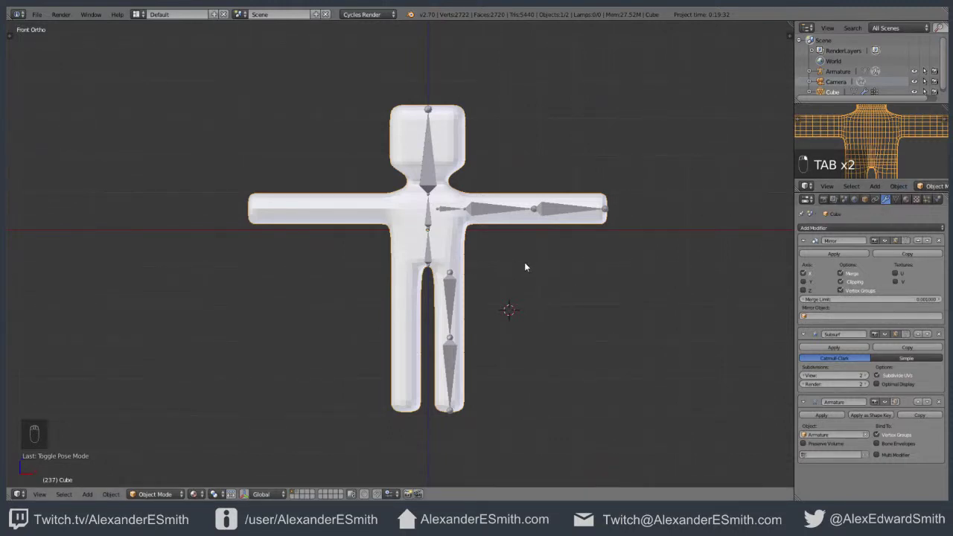
pyautogui.click(895, 200)
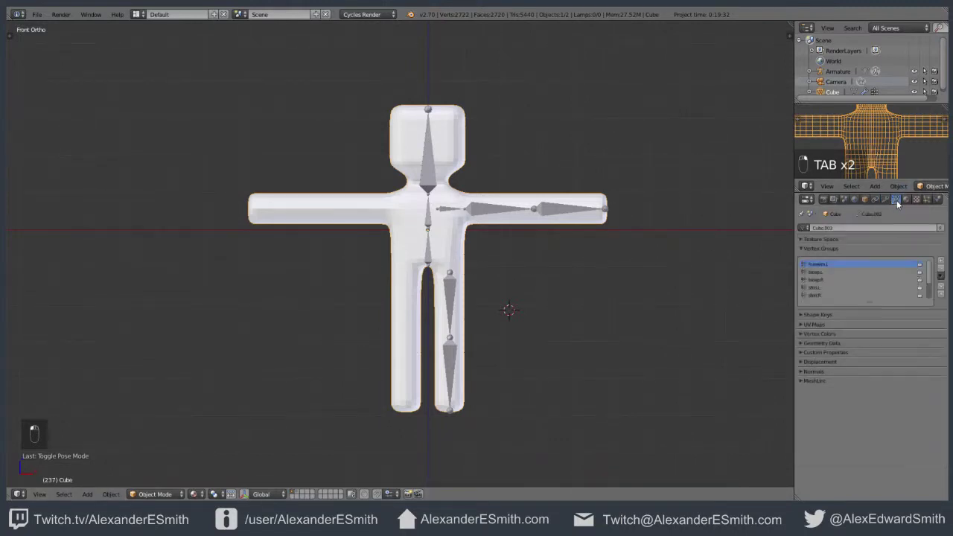
pyautogui.click(940, 262)
pyautogui.doubleClick(816, 295)
pyautogui.press('BackSpace')
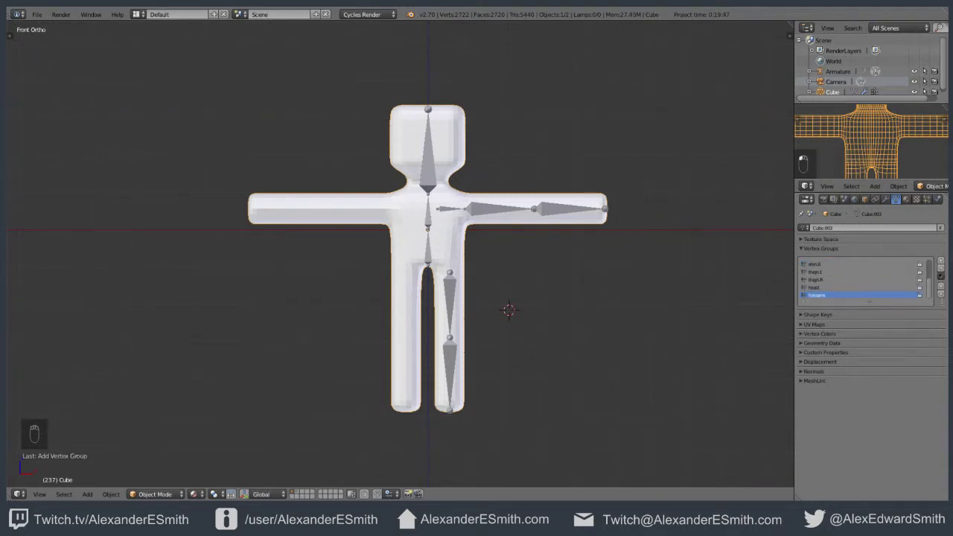
pyautogui.press('Return')
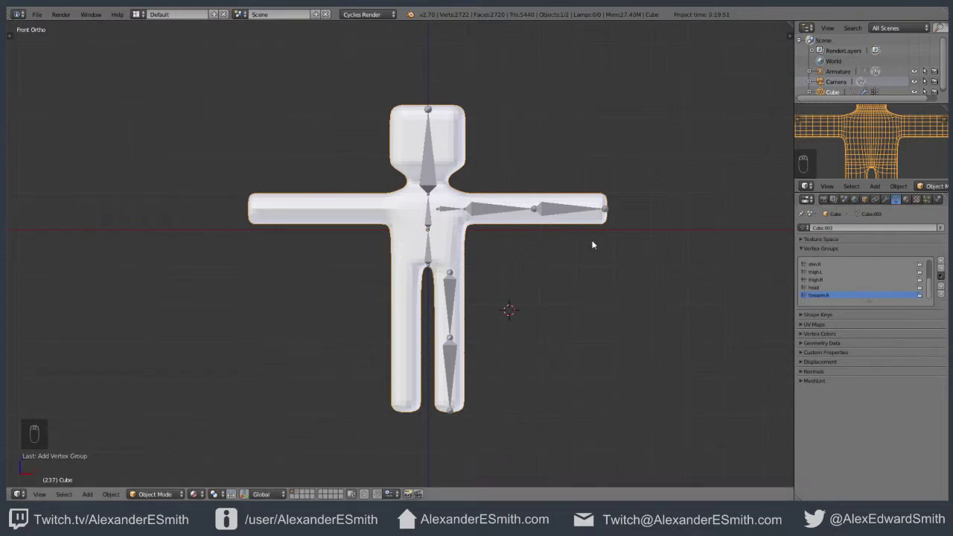
# - Test-rotate forearm.L, cancel it, and inspect the bone's properties
pyautogui.rightClick(558, 213)
pyautogui.press('r')
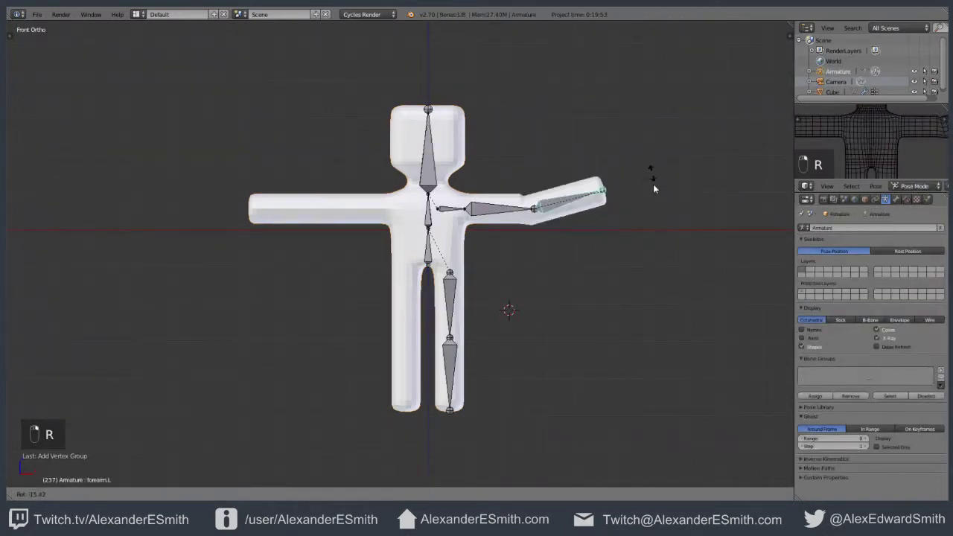
pyautogui.rightClick(583, 218)
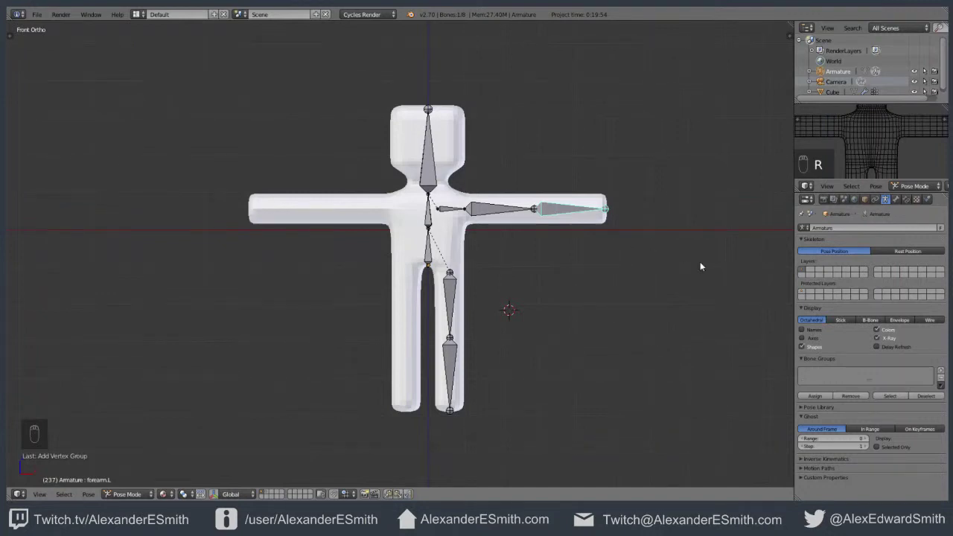
pyautogui.click(895, 198)
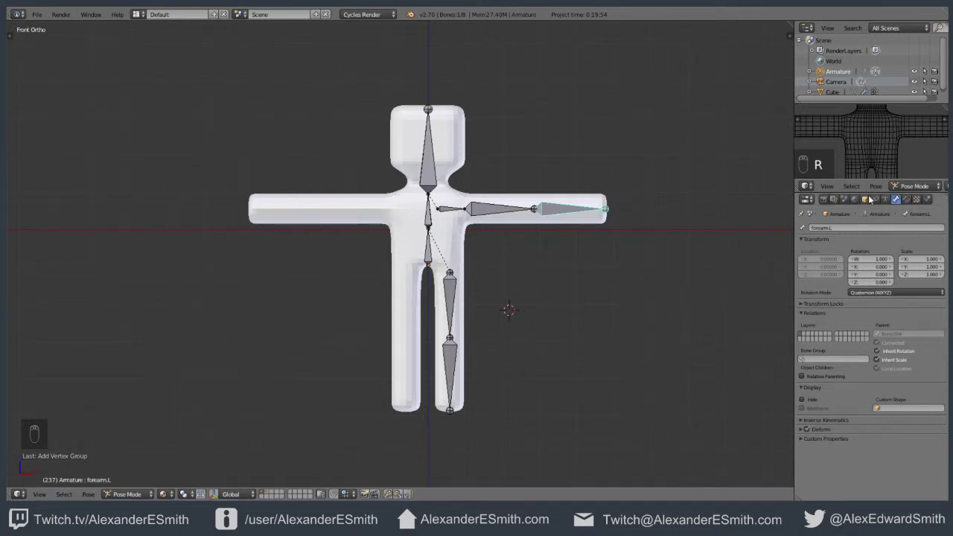
# - Select the mannequin mesh, check its Mirror modifier stack, and test-rotate the arm bone again
pyautogui.hotkey('ctrl', 'Tab')
pyautogui.rightClick(473, 239)
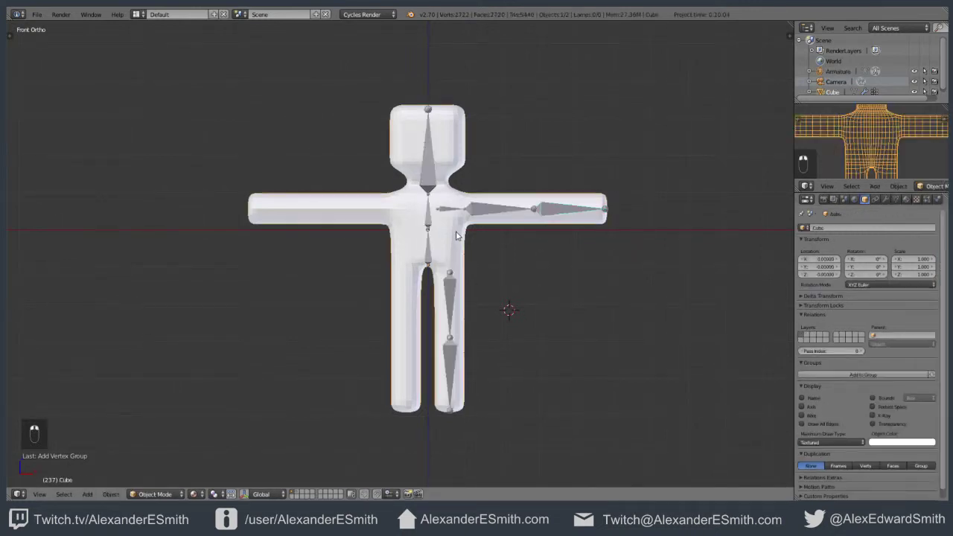
pyautogui.click(885, 198)
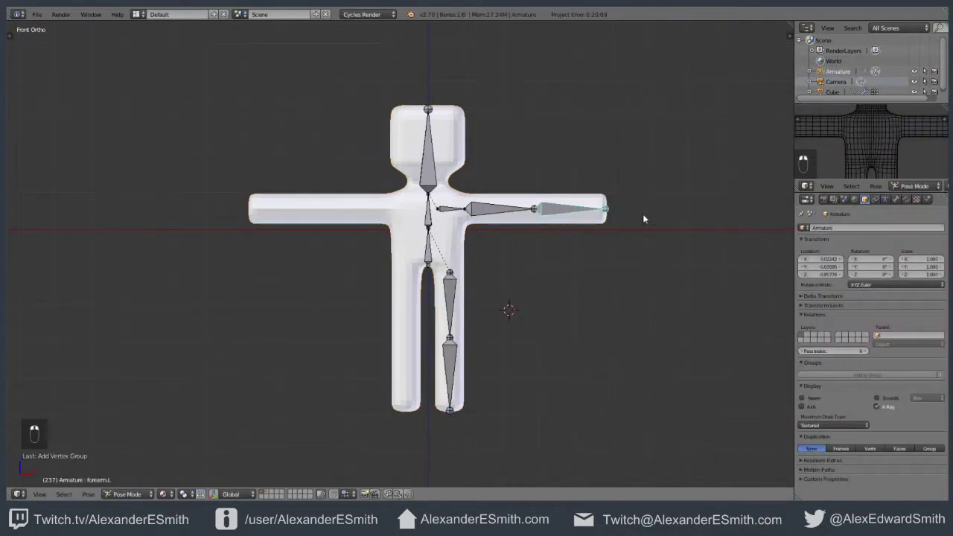
pyautogui.press('r')
pyautogui.rightClick(799, 270)
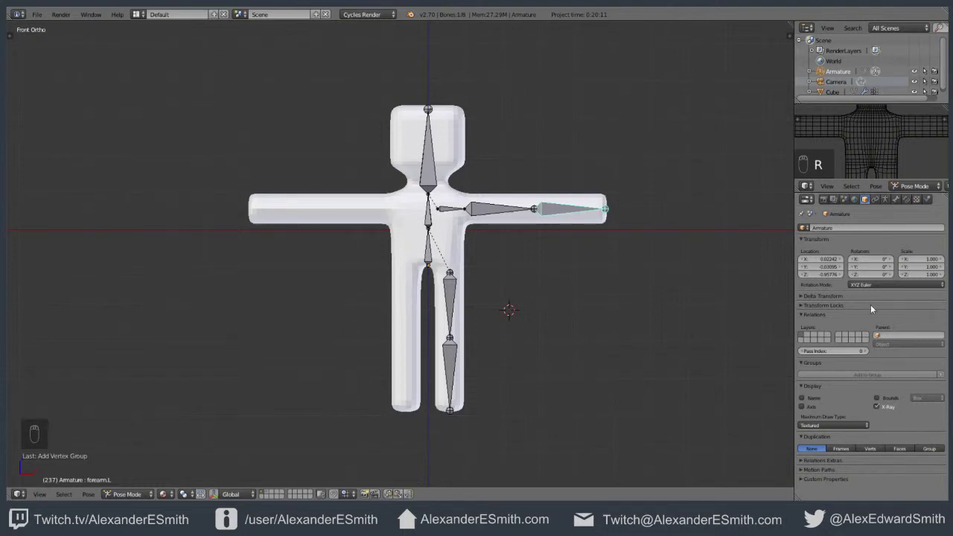
pyautogui.hotkey('ctrl', 'Tab')
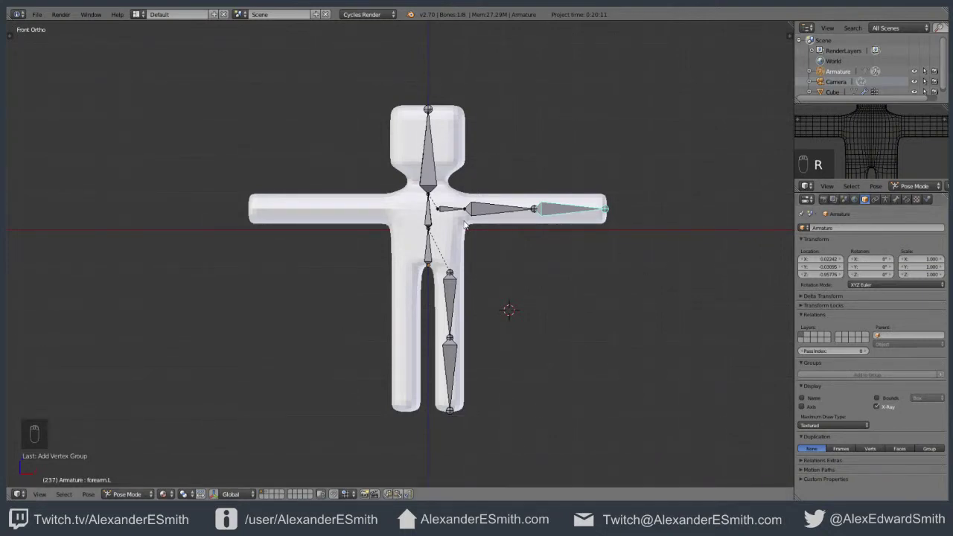
pyautogui.rightClick(465, 220)
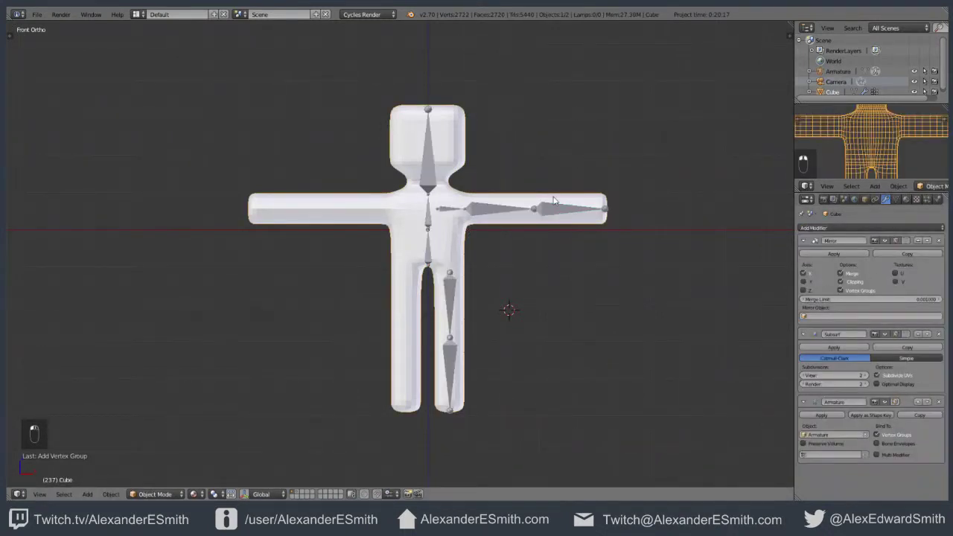
# - Select the left forearm bone in Pose Mode and test-rotate it, then cancel
pyautogui.rightClick(549, 207)
pyautogui.hotkey('ctrl', 'Tab')
pyautogui.press('r')
pyautogui.rightClick(629, 253)
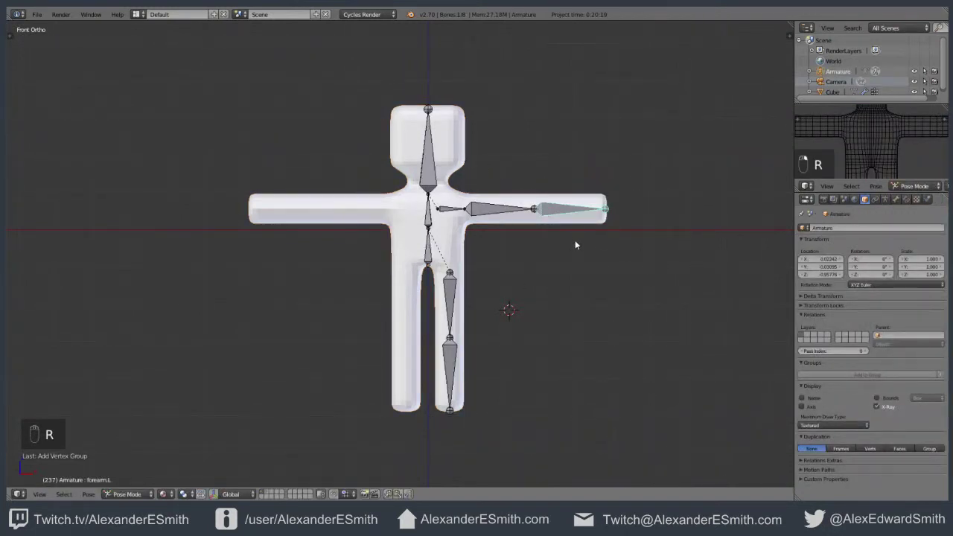
# - Rename the left upper-arm bone to bicep.L and give the small shoulder bone a new name
pyautogui.rightClick(483, 211)
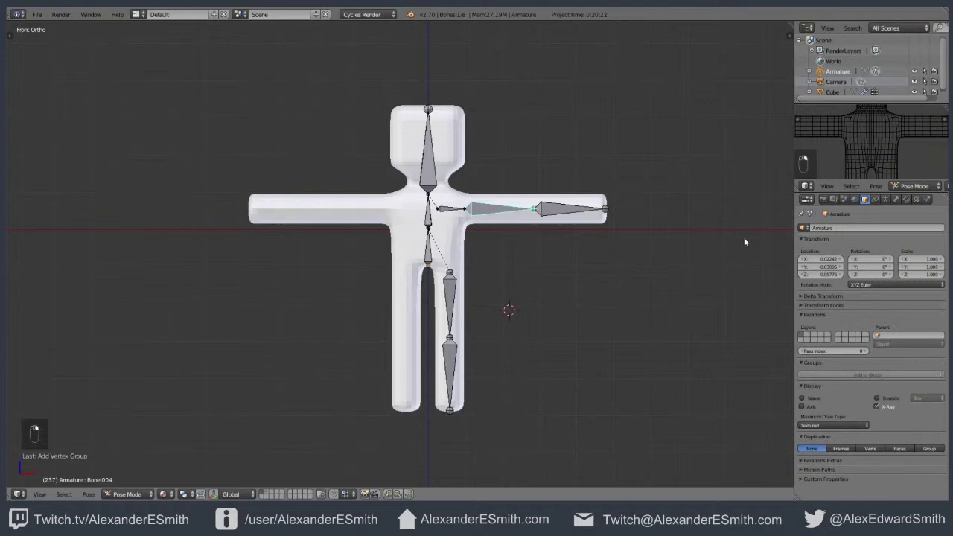
pyautogui.click(895, 199)
pyautogui.press('BackSpace')
pyautogui.write('bicep.L')
pyautogui.press('Return')
pyautogui.rightClick(444, 209)
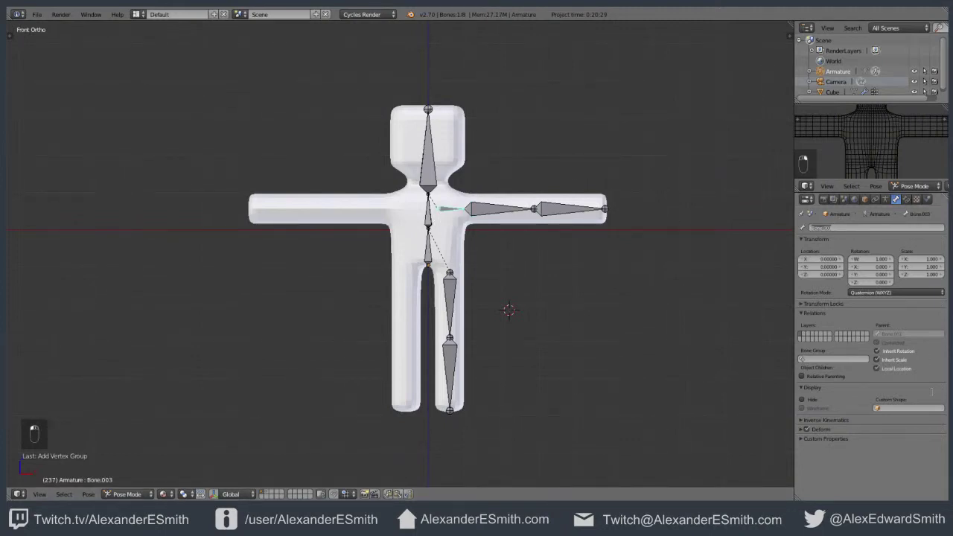
pyautogui.press('BackSpace')
pyautogui.press('Return')
# - Rename the left thigh bone from Bone.006 to thigh.L and the lower leg bone to shin.L
pyautogui.rightClick(451, 294)
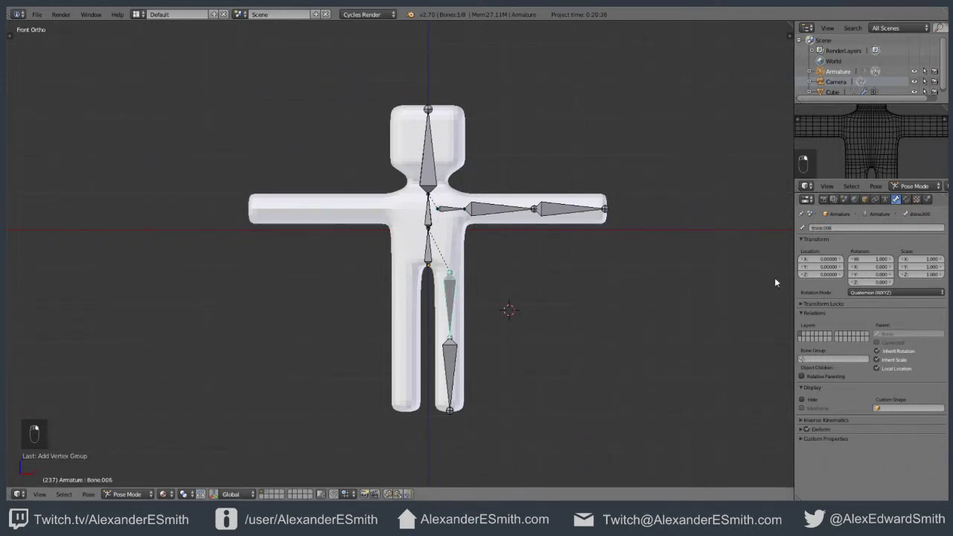
pyautogui.click(833, 227)
pyautogui.press('BackSpace')
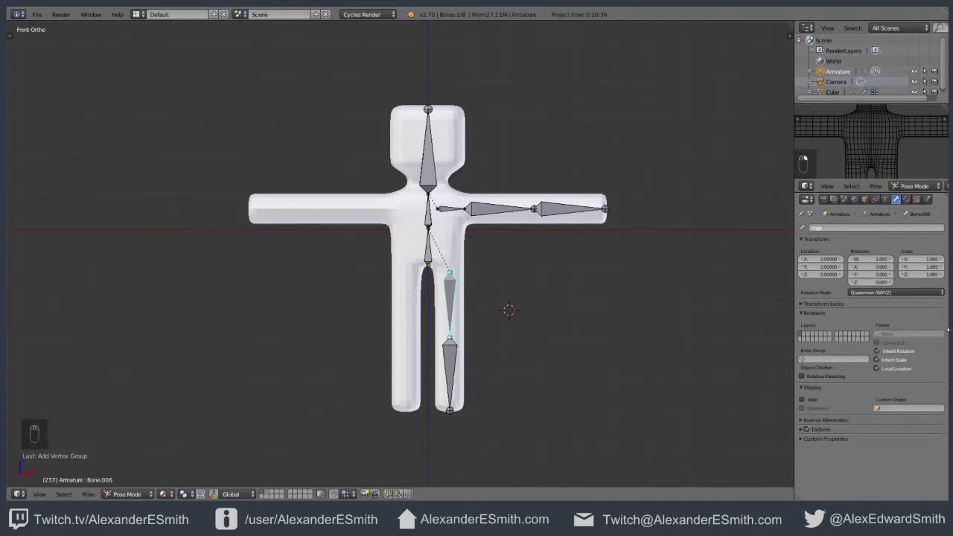
pyautogui.write('thigh.L')
pyautogui.press('Return')
pyautogui.rightClick(466, 365)
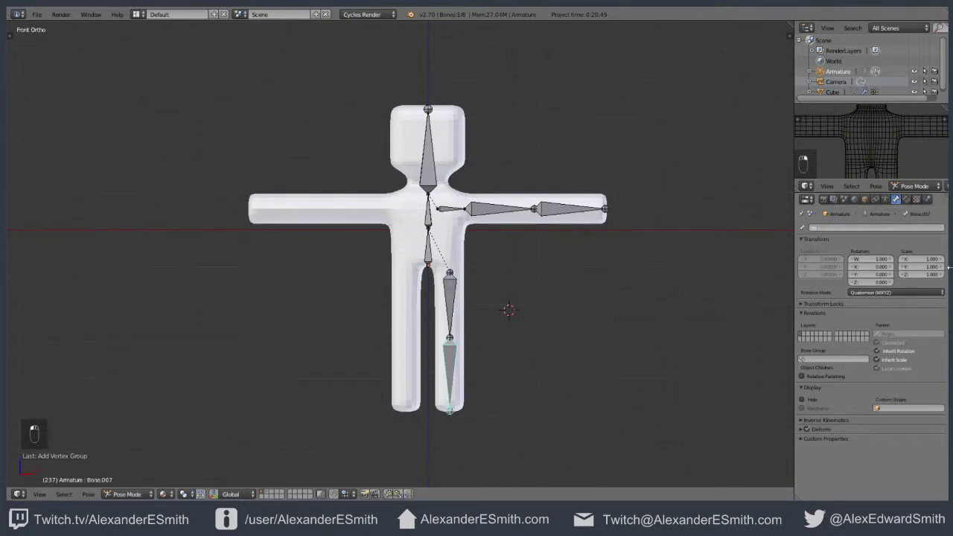
pyautogui.press('BackSpace')
pyautogui.press('BackSpace')
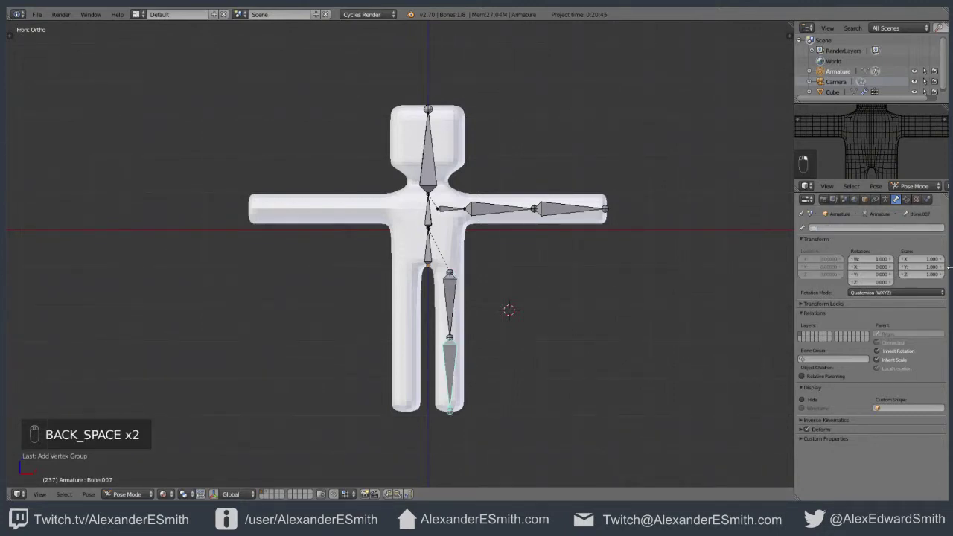
pyautogui.write('shin.L')
pyautogui.press('Return')
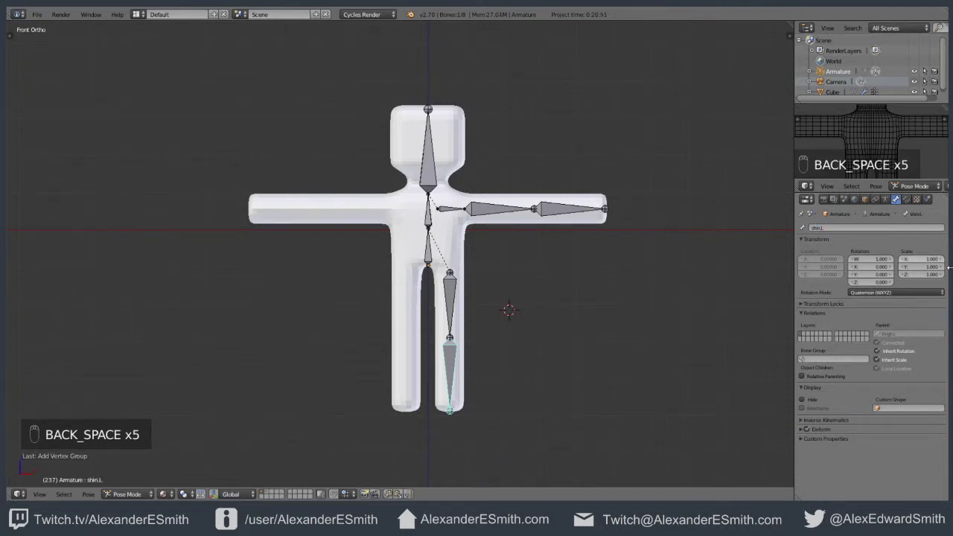
# - Test-bend the shin, thigh, forearm and upper arm bones to check their deformation
pyautogui.press('r')
pyautogui.rightClick(453, 386)
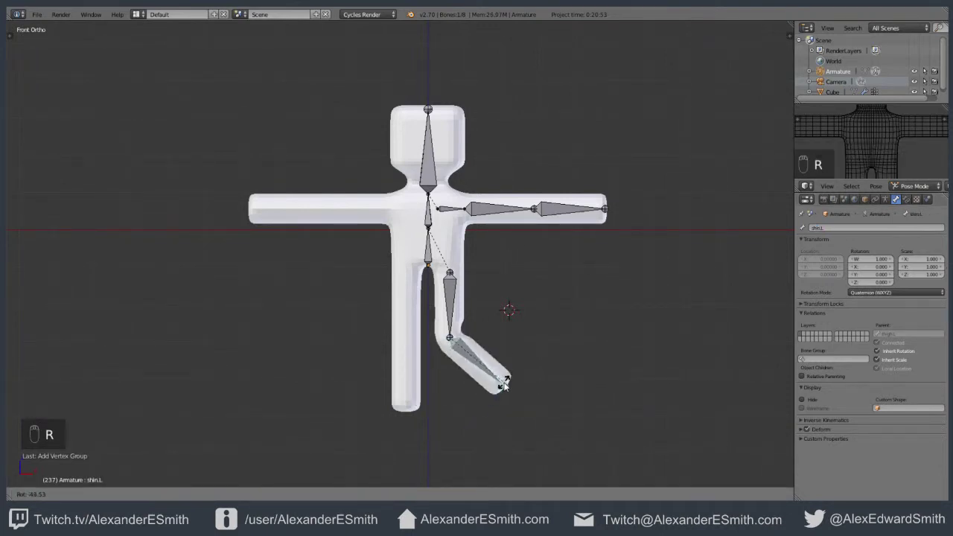
pyautogui.rightClick(455, 313)
pyautogui.press('r')
pyautogui.press('r')
pyautogui.rightClick(504, 268)
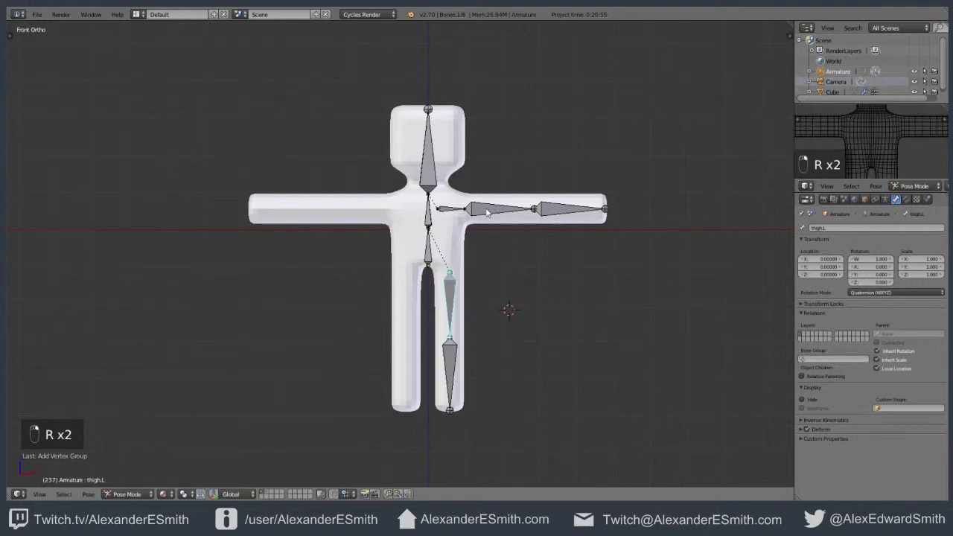
pyautogui.moveTo(566, 212)
pyautogui.mouseDown(button='right')
pyautogui.moveTo(567, 151)
pyautogui.moveTo(579, 212)
pyautogui.mouseUp(button='right')
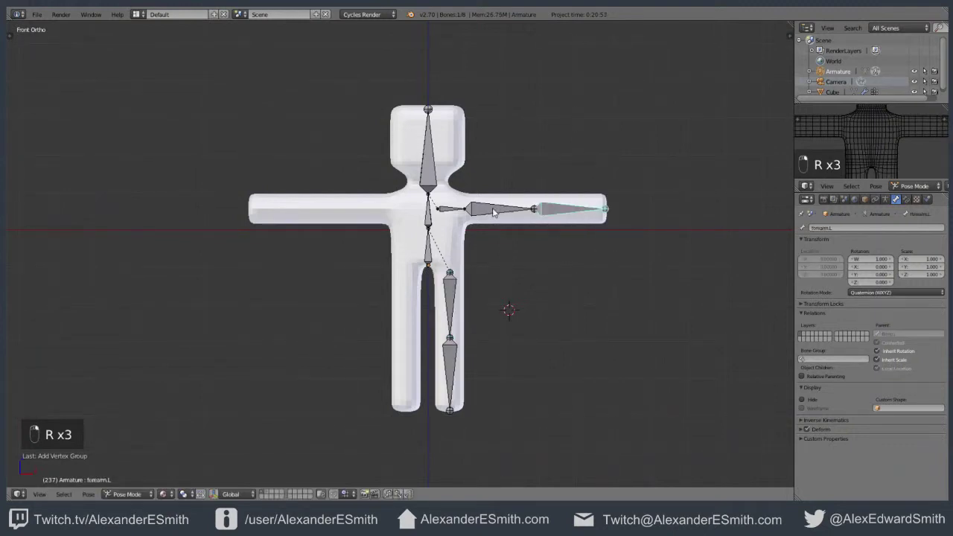
pyautogui.moveTo(503, 209); pyautogui.dragTo(474, 187, button='right')
# - Rename the neck-to-head bone to 'head' and test-tilt it
pyautogui.rightClick(428, 153)
pyautogui.click(830, 227)
pyautogui.write('head')
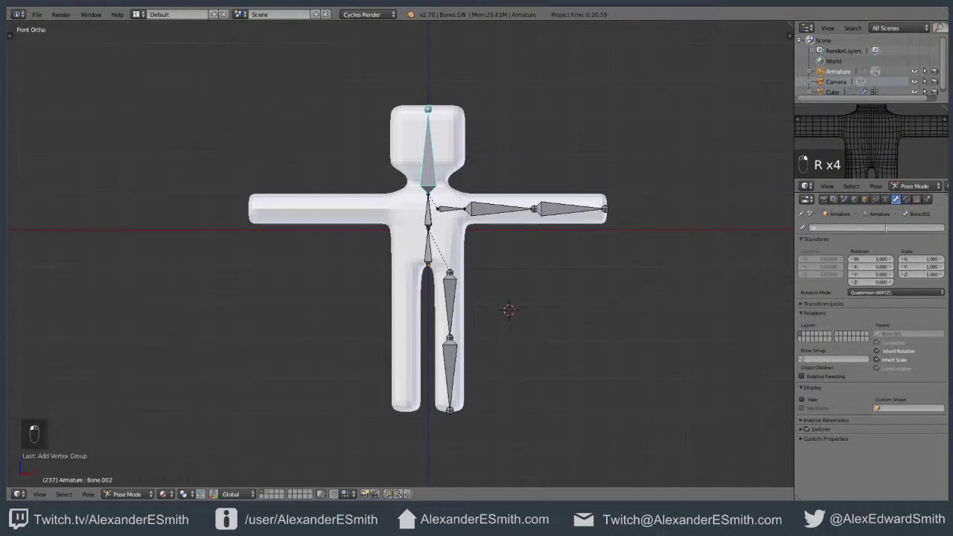
pyautogui.press('Return')
pyautogui.press('r')
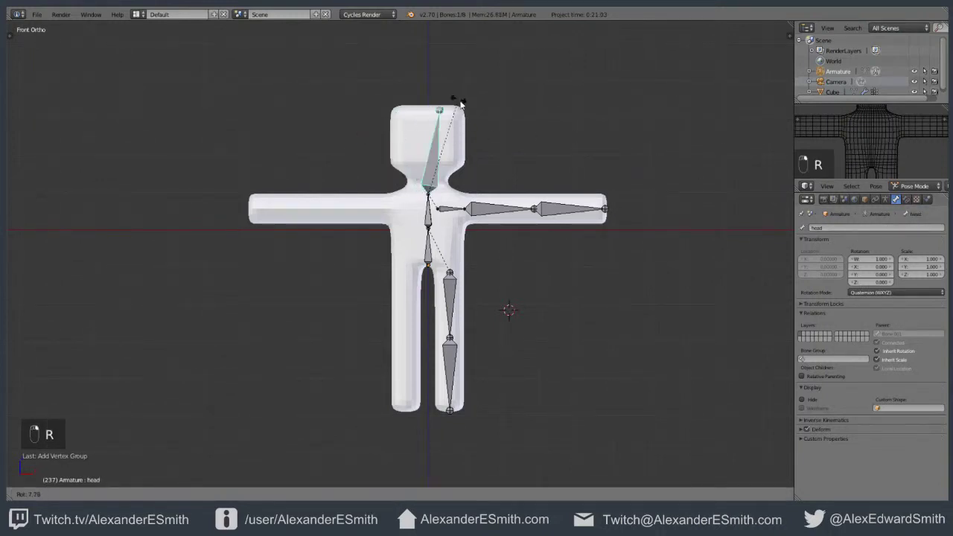
pyautogui.rightClick(456, 120)
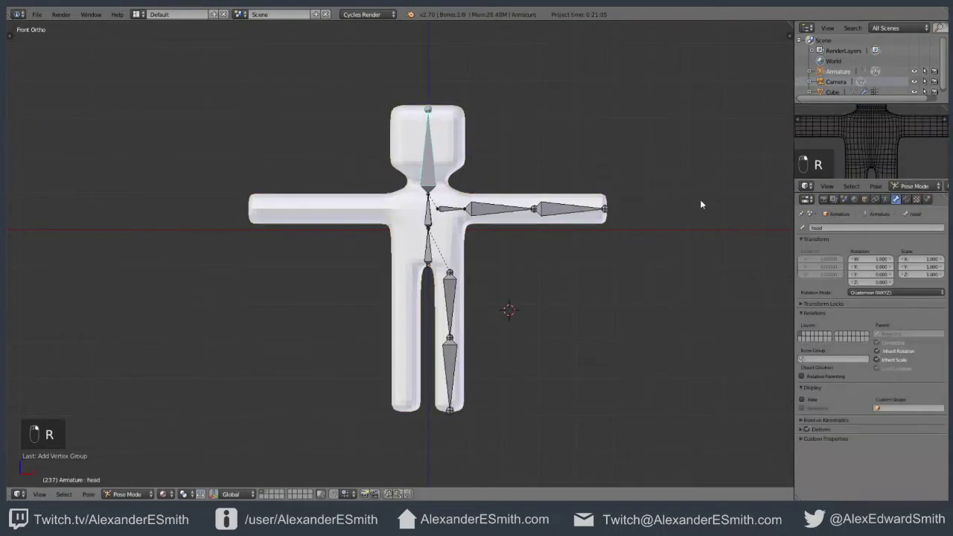
# - In the mesh's Edit Mode, box-select the head vertices and assign them to the head vertex group
pyautogui.rightClick(592, 202)
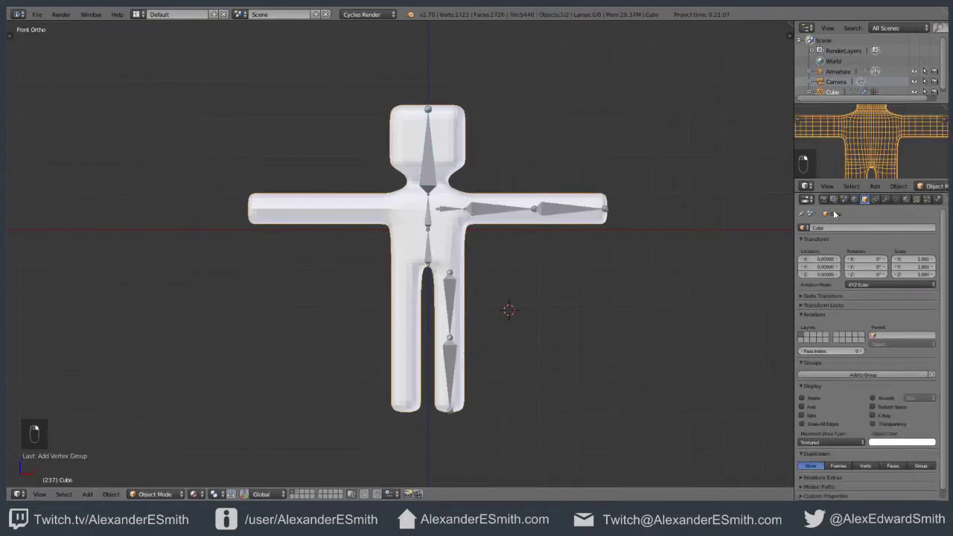
pyautogui.click(895, 200)
pyautogui.click(822, 287)
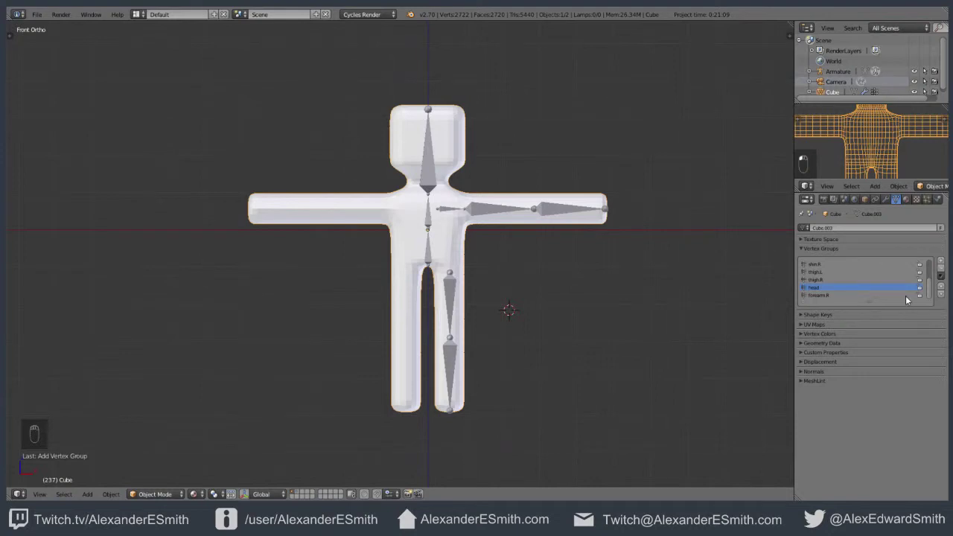
pyautogui.press('Tab')
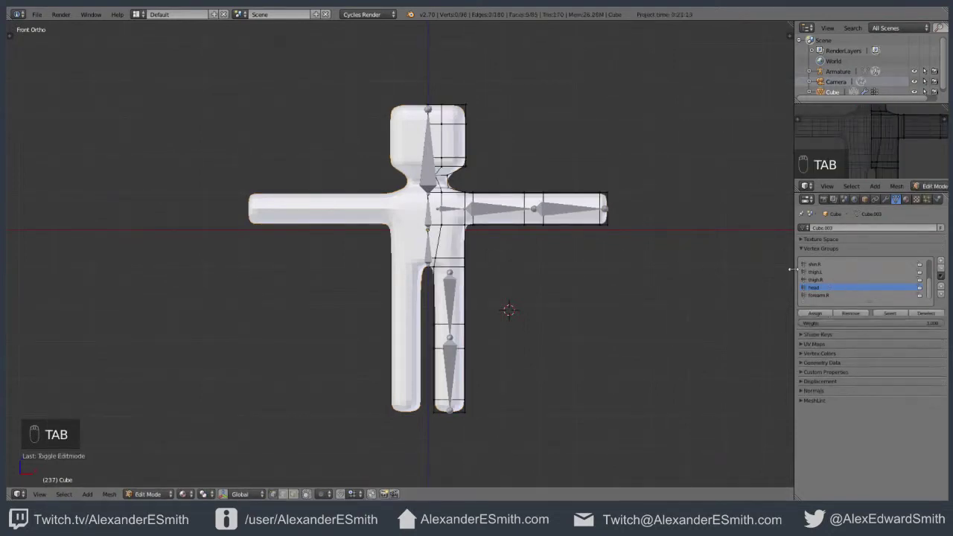
pyautogui.click(889, 312)
pyautogui.press('b')
pyautogui.press('b')
pyautogui.moveTo(366, 59); pyautogui.dragTo(508, 187)
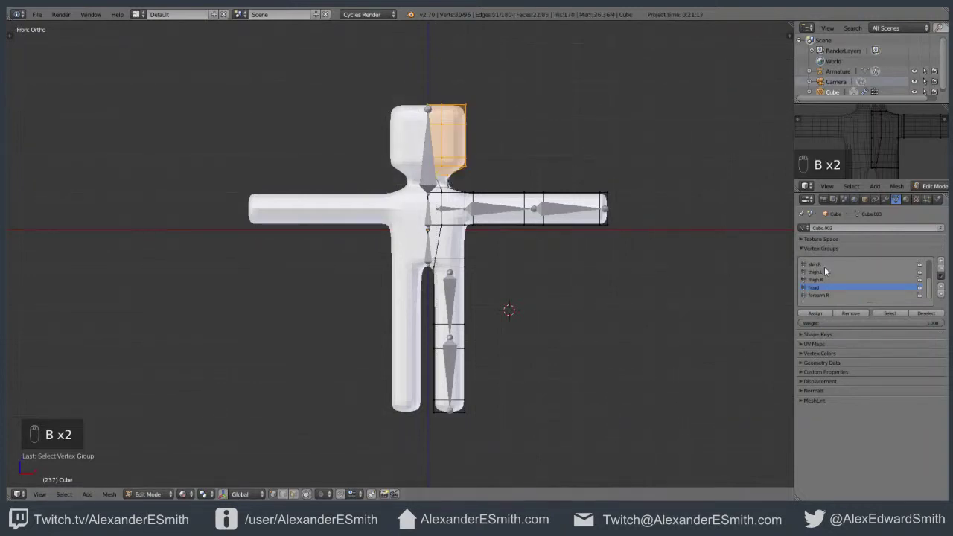
pyautogui.click(823, 314)
pyautogui.press('a')
pyautogui.press('Tab')
# - Test-rotate the head bone to check the new weighting
pyautogui.rightClick(420, 168)
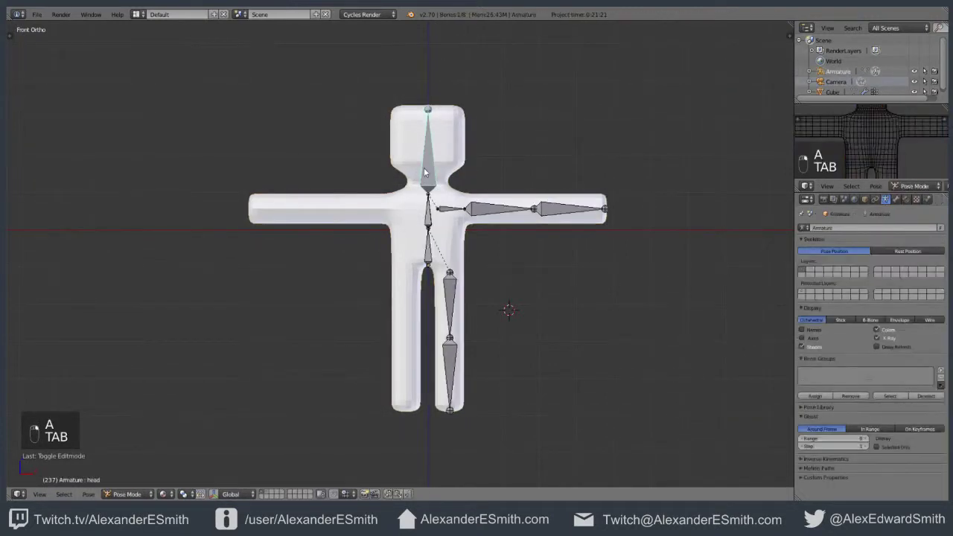
pyautogui.press('r')
pyautogui.rightClick(458, 132)
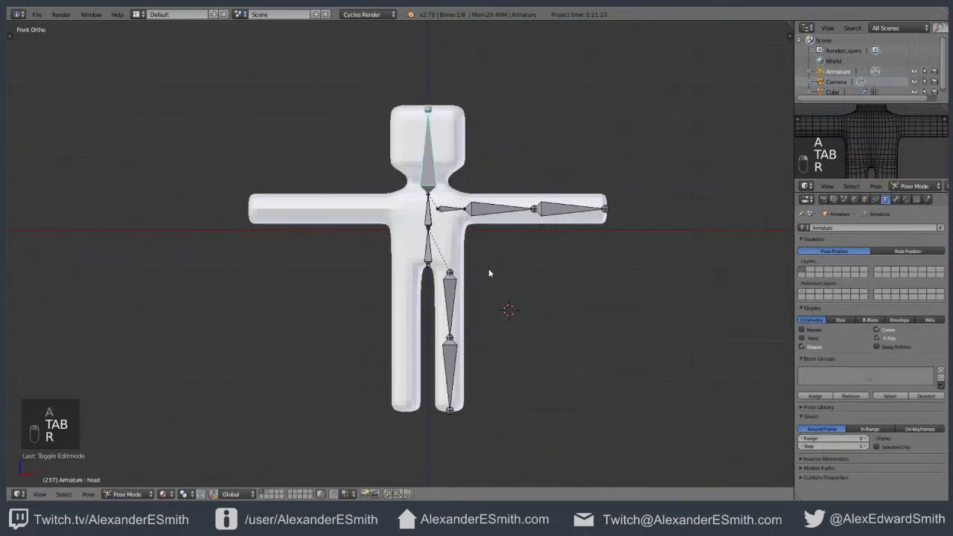
# - Rename the lower spine bone to pelvis and edit the upper spine bone's name
pyautogui.rightClick(431, 252)
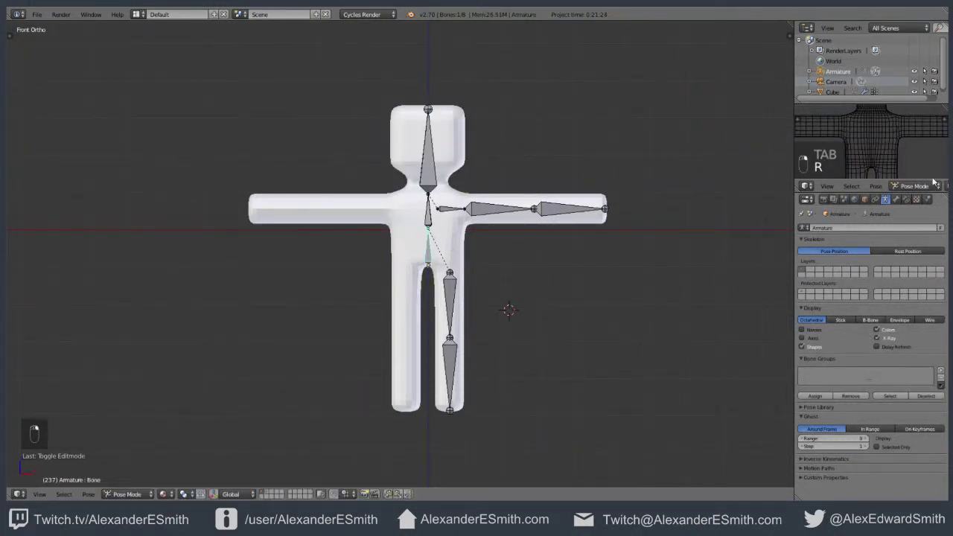
pyautogui.click(896, 200)
pyautogui.click(876, 228)
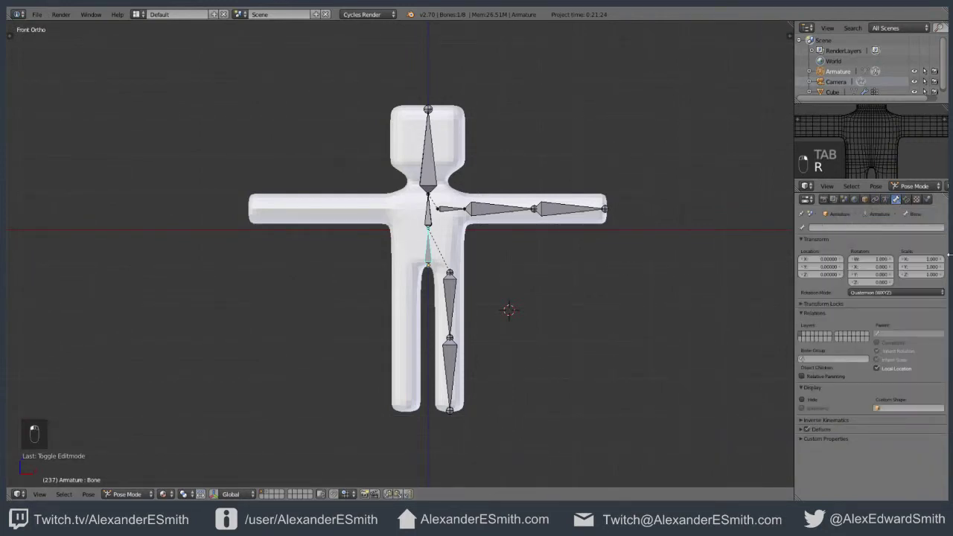
pyautogui.press('Escape')
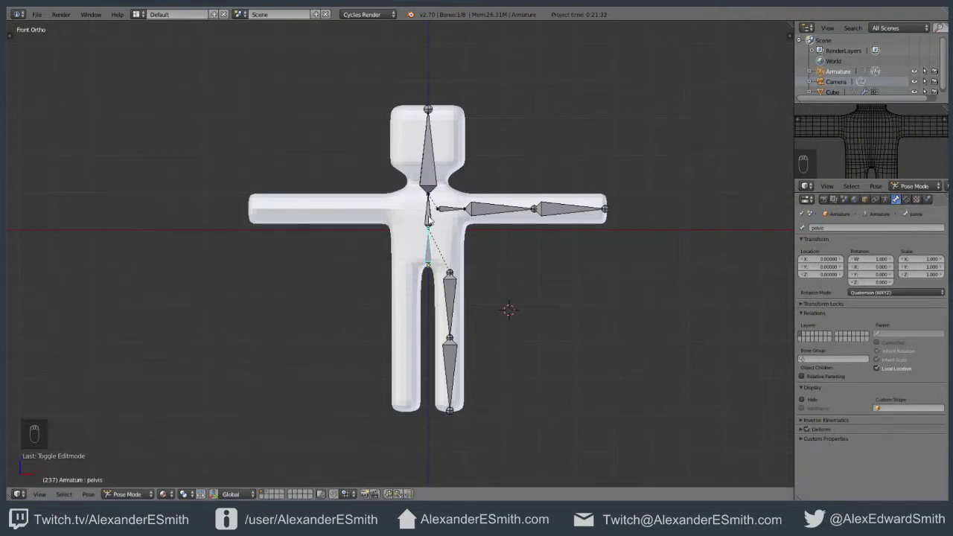
pyautogui.rightClick(429, 212)
pyautogui.click(815, 228)
pyautogui.hotkey('ctrl', 'Tab')
# - Box-select the mannequin's hip vertices and add a new vertex group for the pelvis
pyautogui.rightClick(443, 243)
pyautogui.press('Tab')
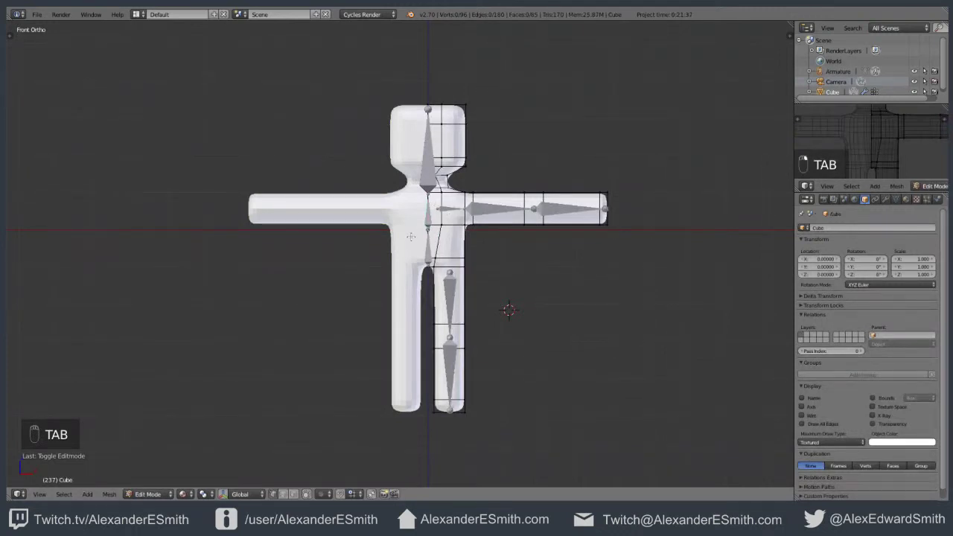
pyautogui.press('b')
pyautogui.press('b')
pyautogui.moveTo(402, 235); pyautogui.dragTo(479, 262)
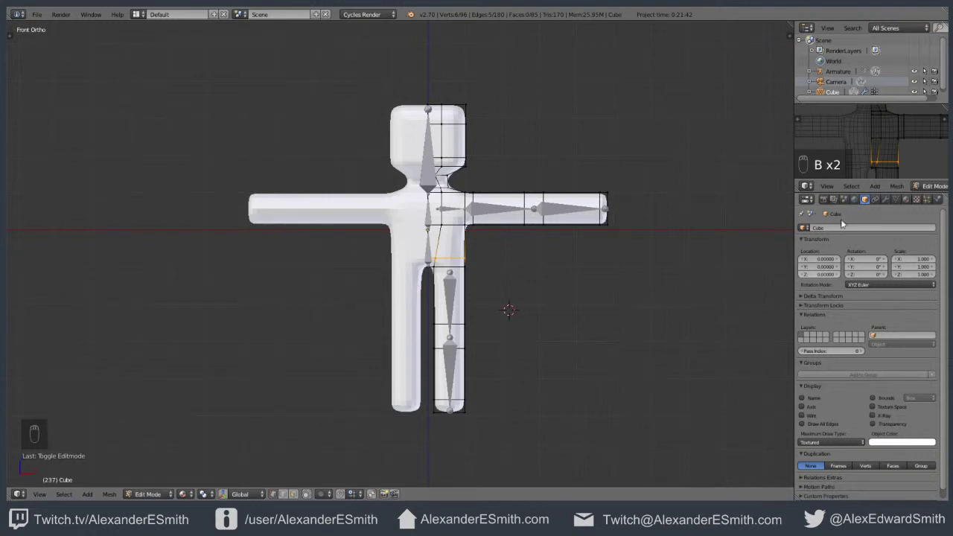
pyautogui.click(894, 198)
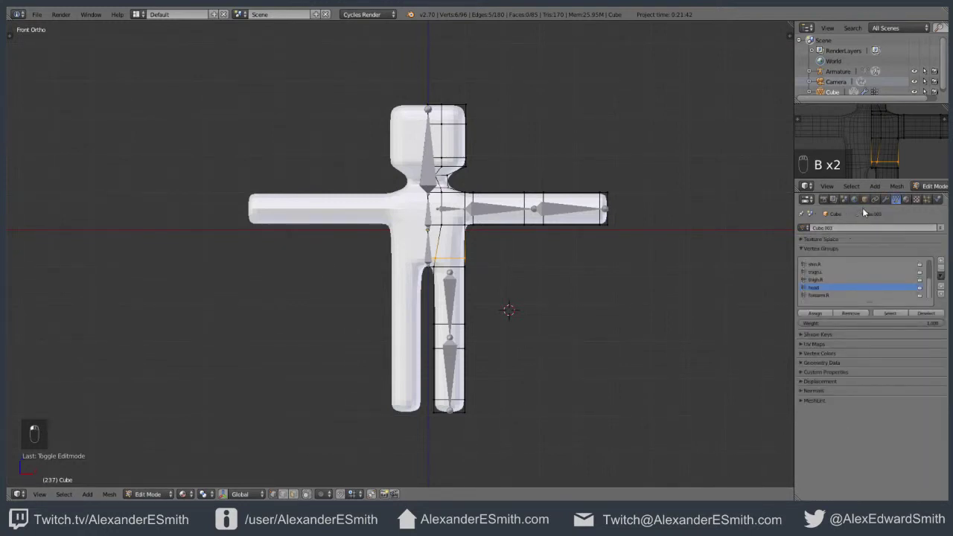
pyautogui.click(940, 263)
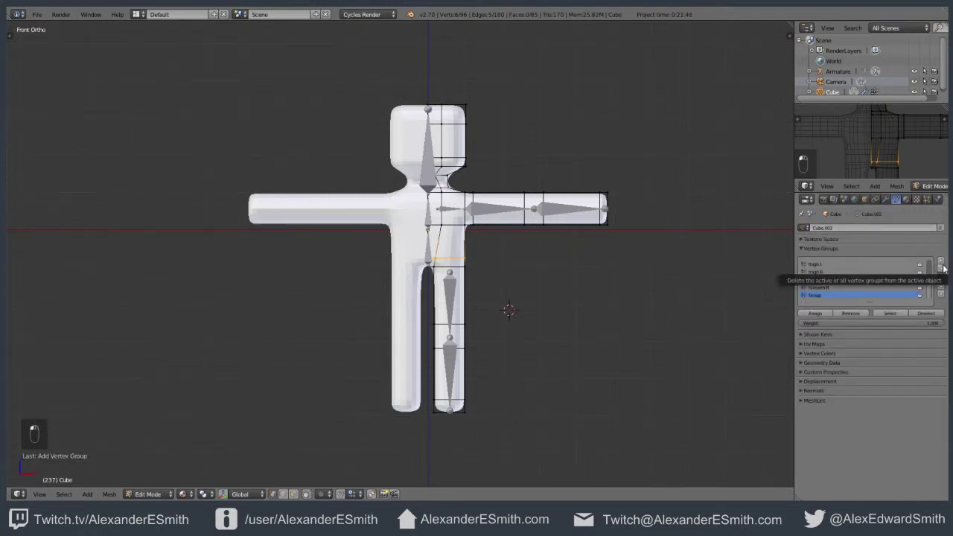
pyautogui.doubleClick(813, 295)
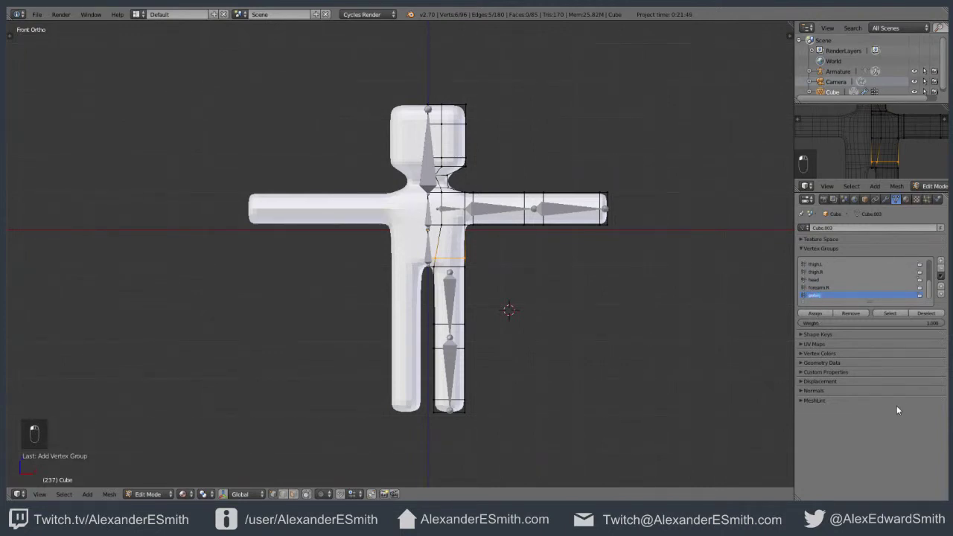
# - Box-select the torso vertices below the shoulder, then deselect all and return to Object Mode
pyautogui.press('a')
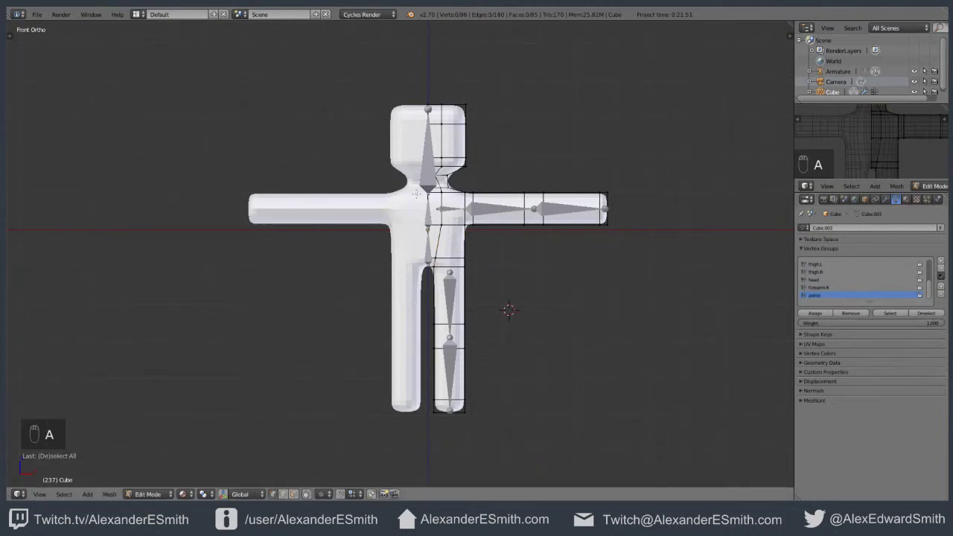
pyautogui.press('b')
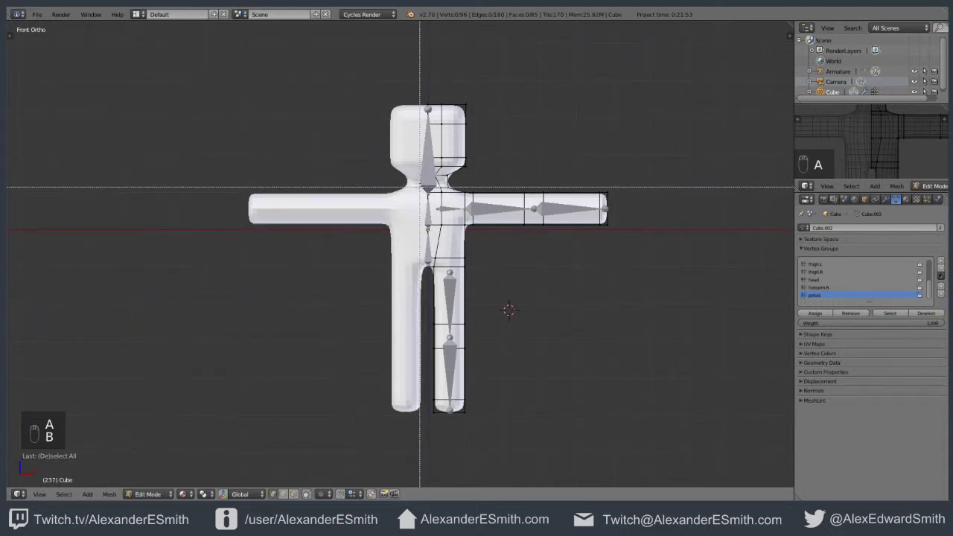
pyautogui.moveTo(426, 182); pyautogui.dragTo(469, 240)
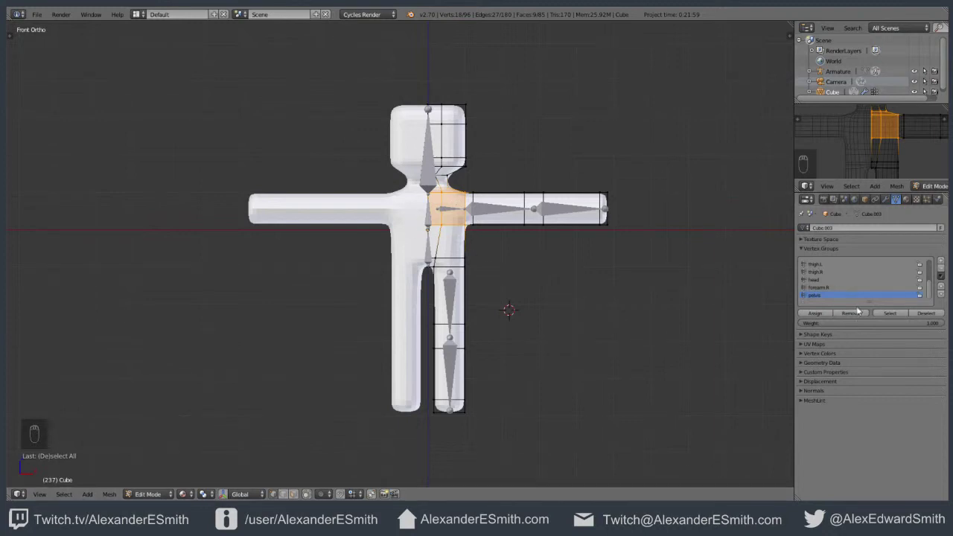
pyautogui.press('a')
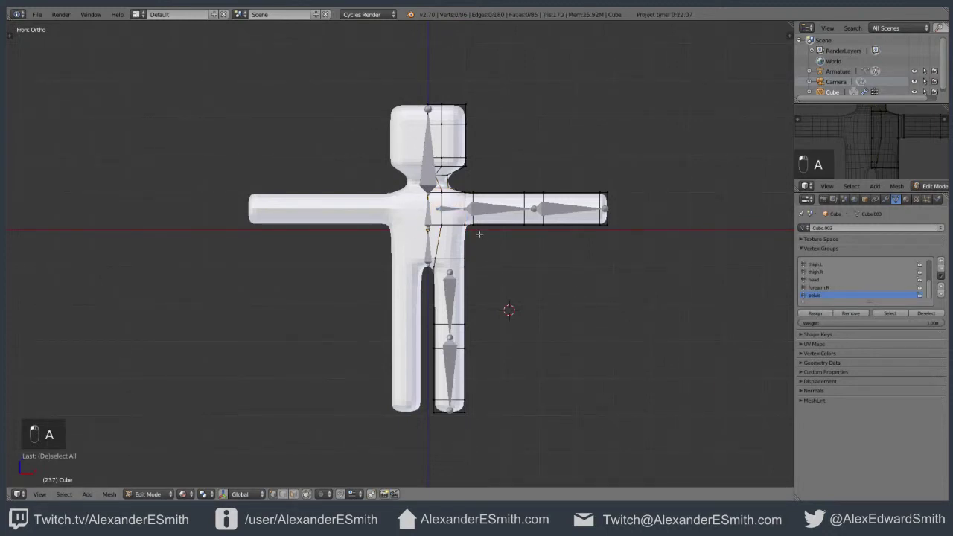
pyautogui.press('Tab')
pyautogui.press('Tab')
pyautogui.press('Tab')
pyautogui.press('Tab')
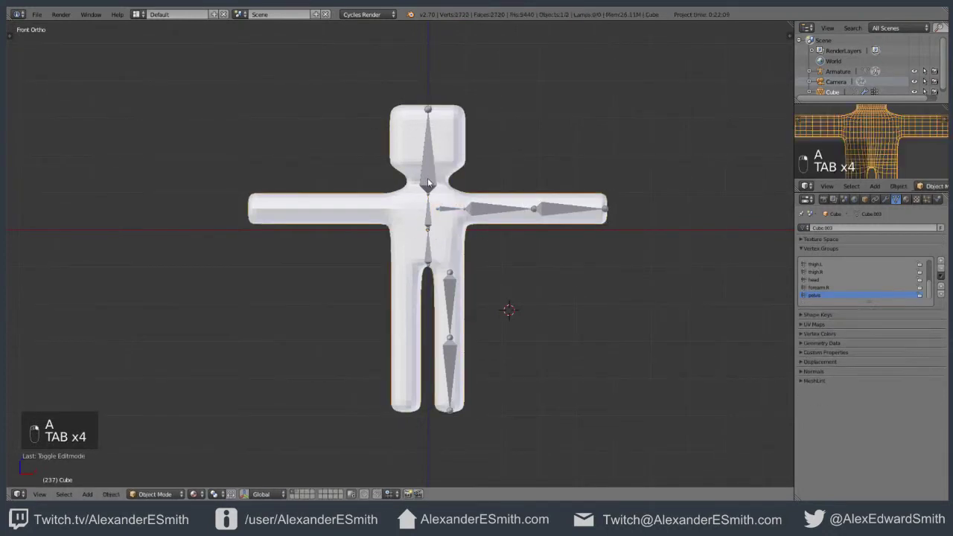
# - Test-rotate the head, chest and pelvis bones, cancelling each, then recentre the 3D cursor with Shift+C
pyautogui.press('r')
pyautogui.rightClick(390, 142)
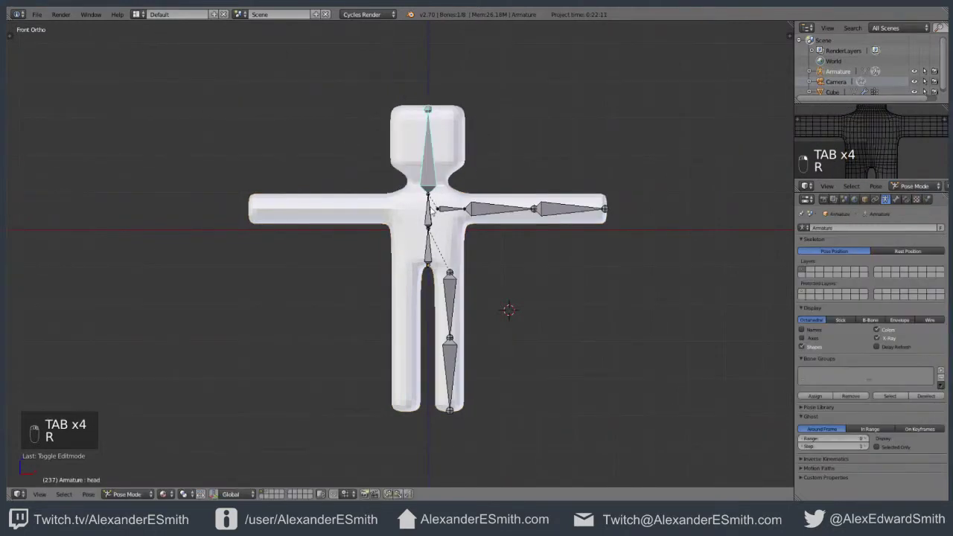
pyautogui.rightClick(435, 212)
pyautogui.press('r')
pyautogui.rightClick(445, 214)
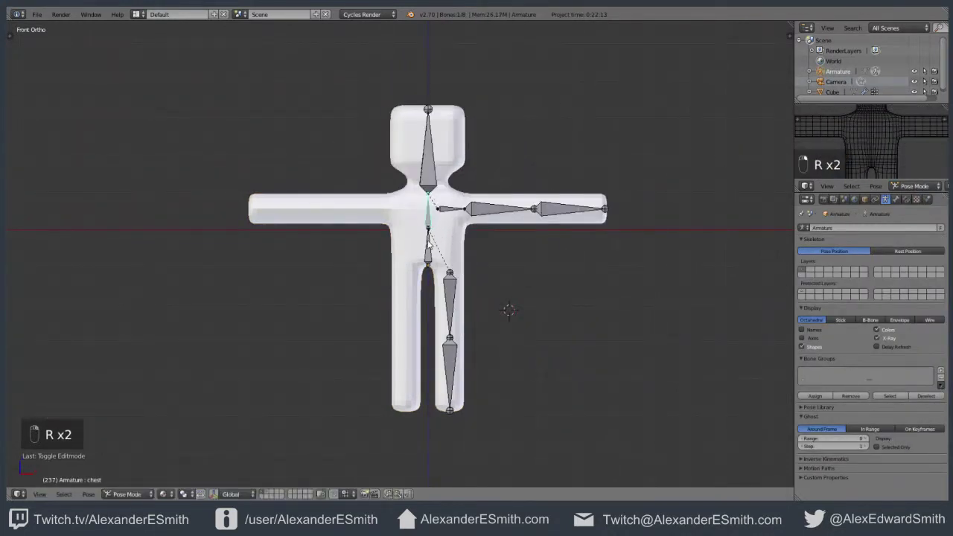
pyautogui.rightClick(431, 245)
pyautogui.press('r')
pyautogui.rightClick(288, 202)
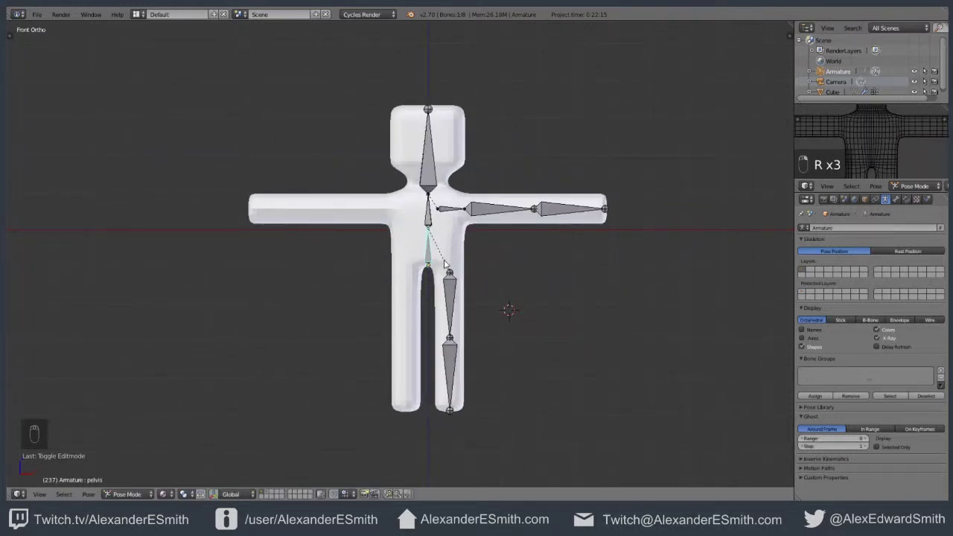
pyautogui.press('Tab')
pyautogui.press('Tab')
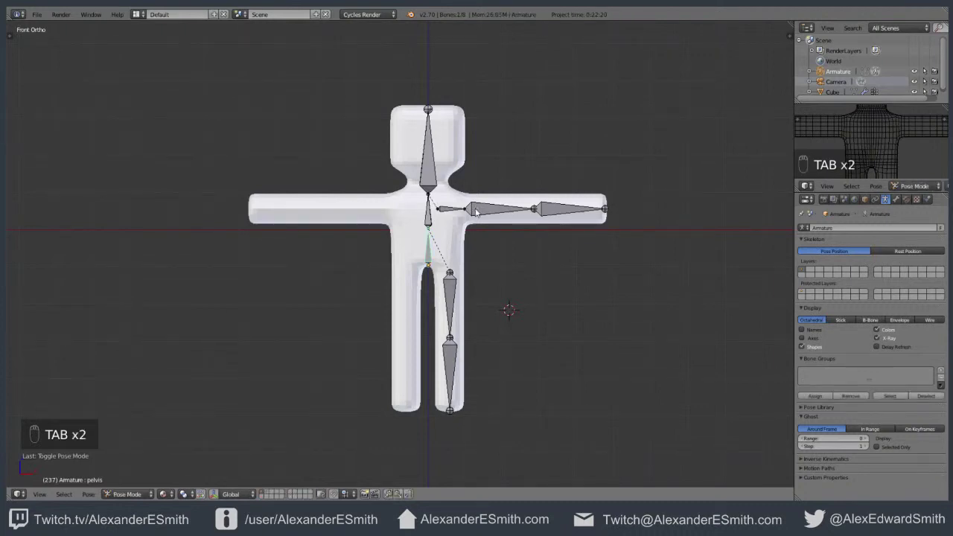
pyautogui.hotkey('shift', 'c')
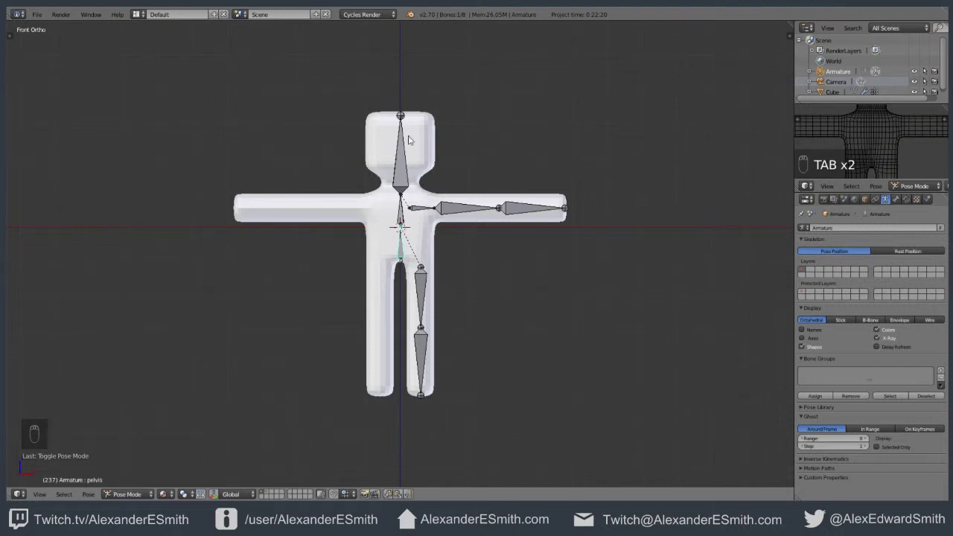
# - Set the pivot point to 3D Cursor and box-select the right arm and leg bones
pyautogui.click(184, 494)
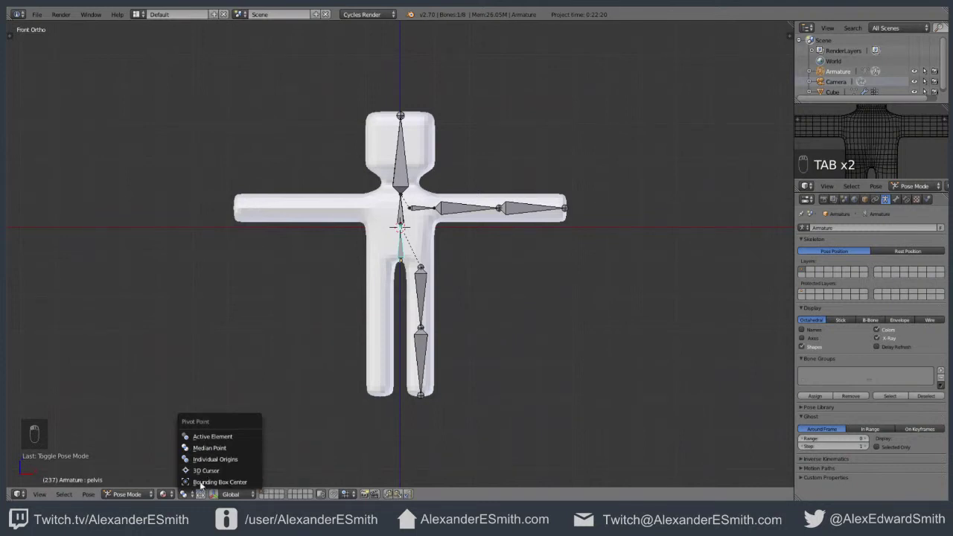
pyautogui.click(202, 470)
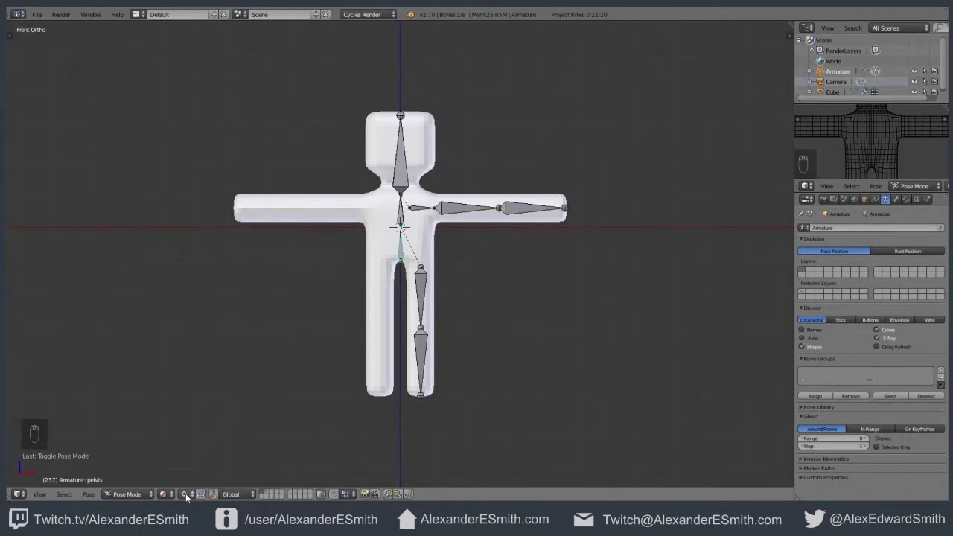
pyautogui.press('a')
pyautogui.press('b')
pyautogui.moveTo(422, 178); pyautogui.dragTo(564, 410)
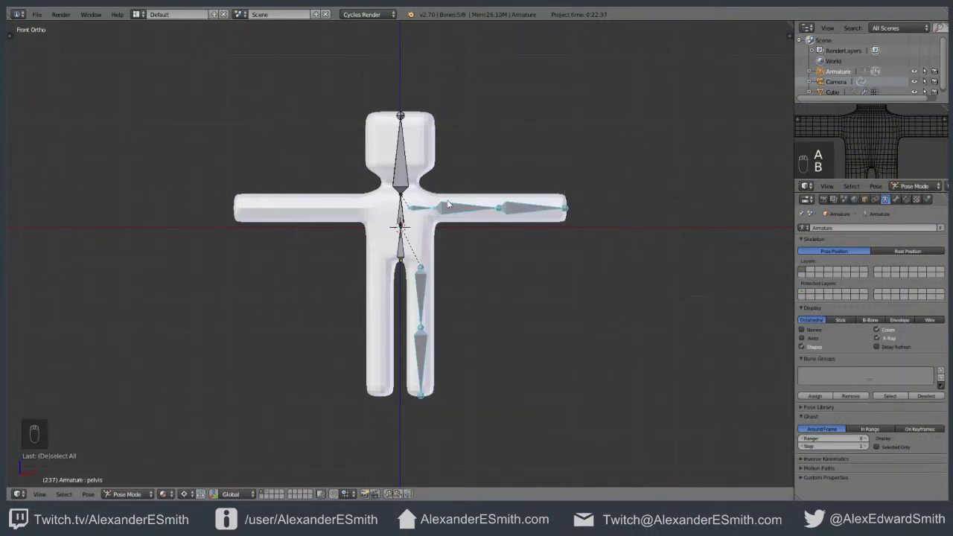
# - In armature Edit Mode, duplicate the selected bones and mirror the copies with scale -1 on X
pyautogui.hotkey('shift', 'd')
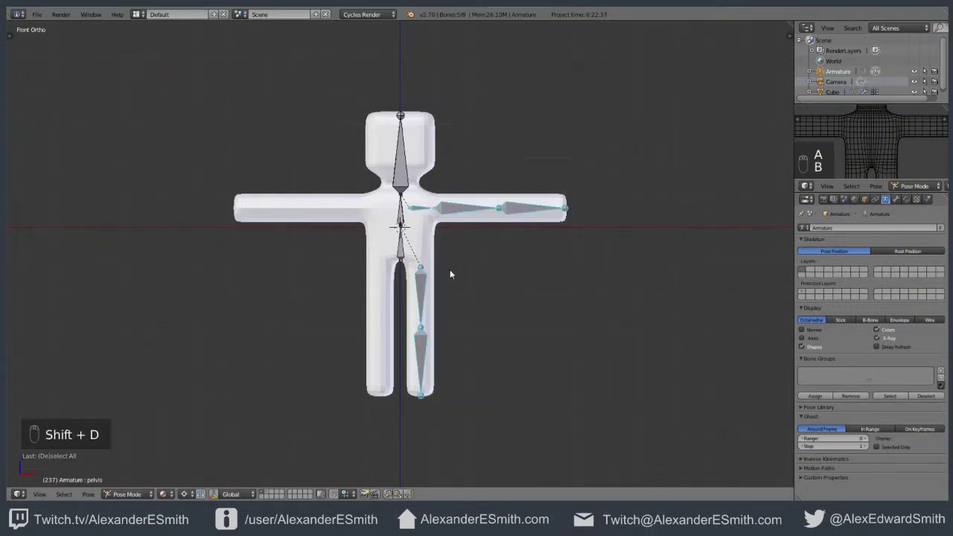
pyautogui.press('g')
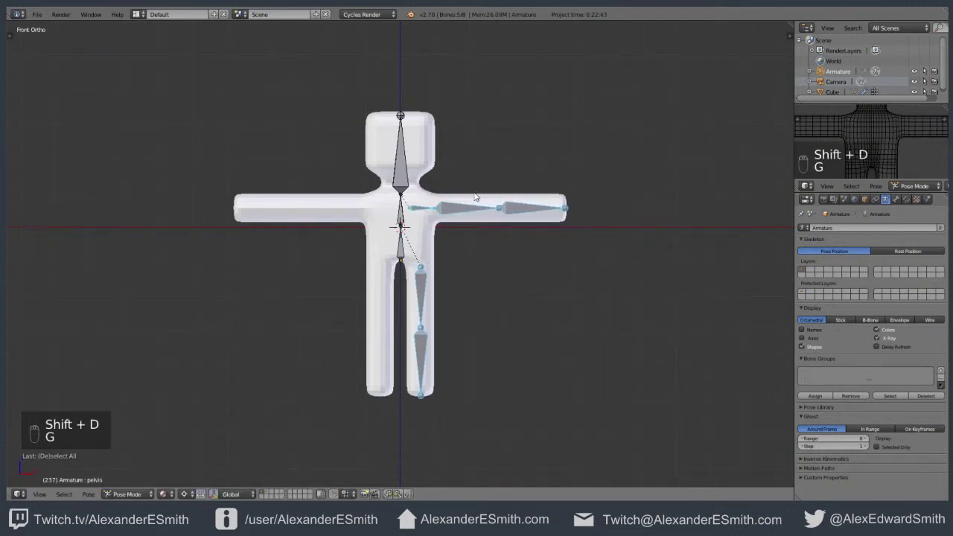
pyautogui.hotkey('shift', 'd')
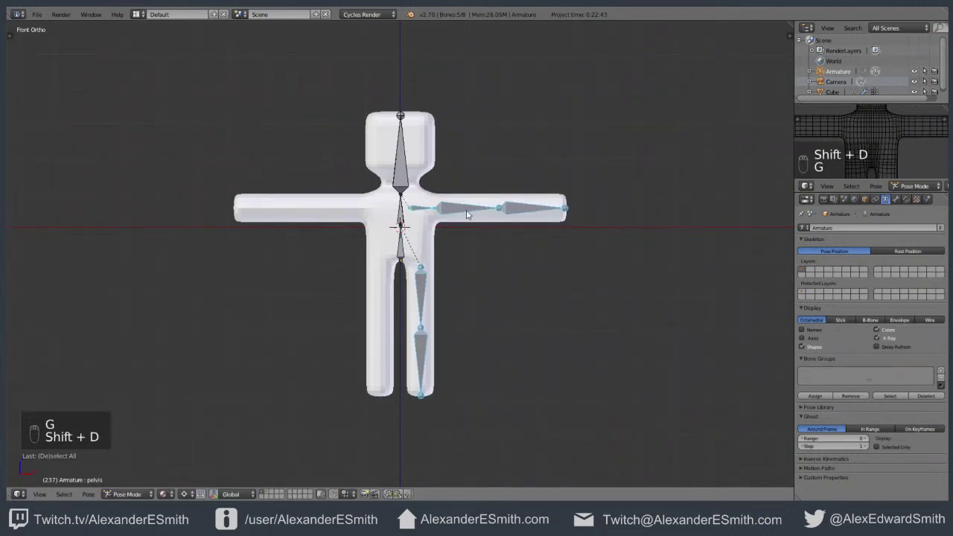
pyautogui.press('Tab')
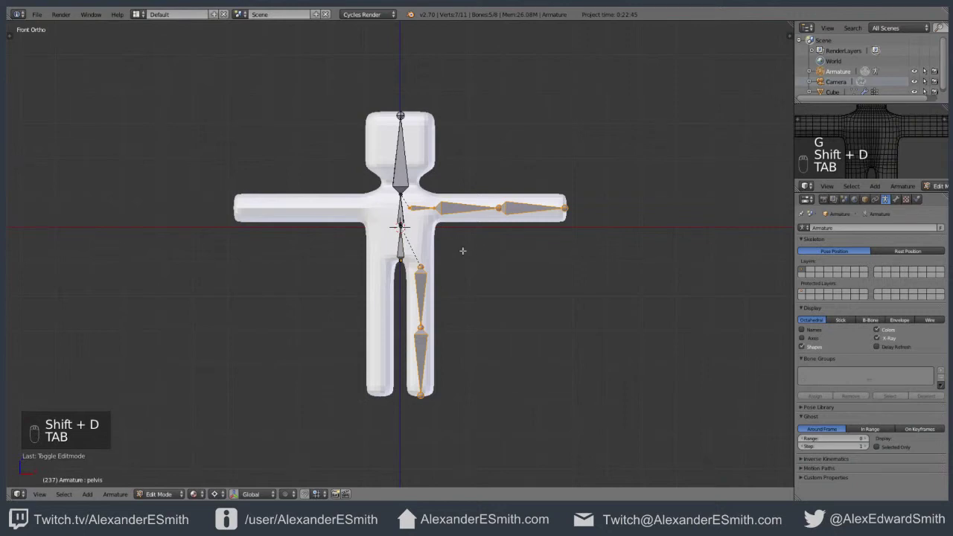
pyautogui.hotkey('shift', 'd')
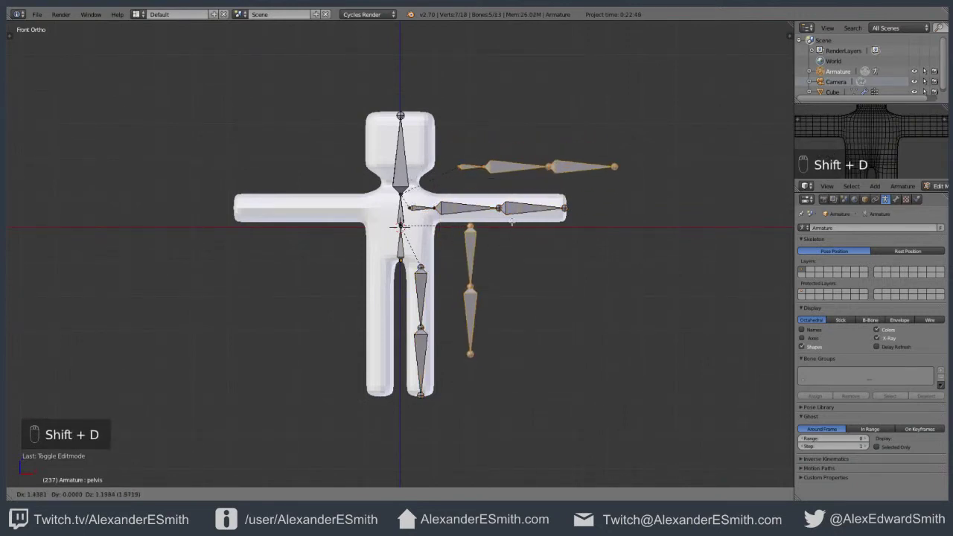
pyautogui.rightClick(512, 222)
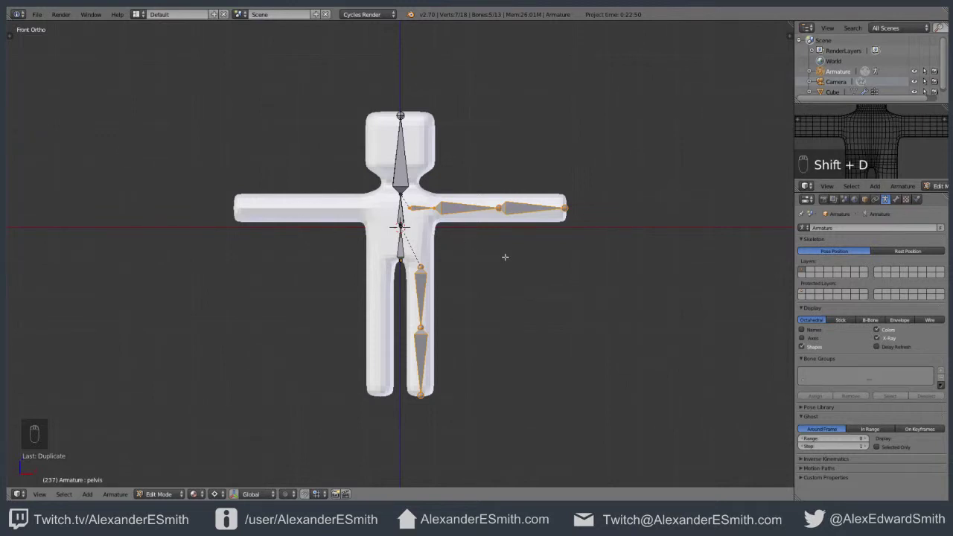
pyautogui.write('s')
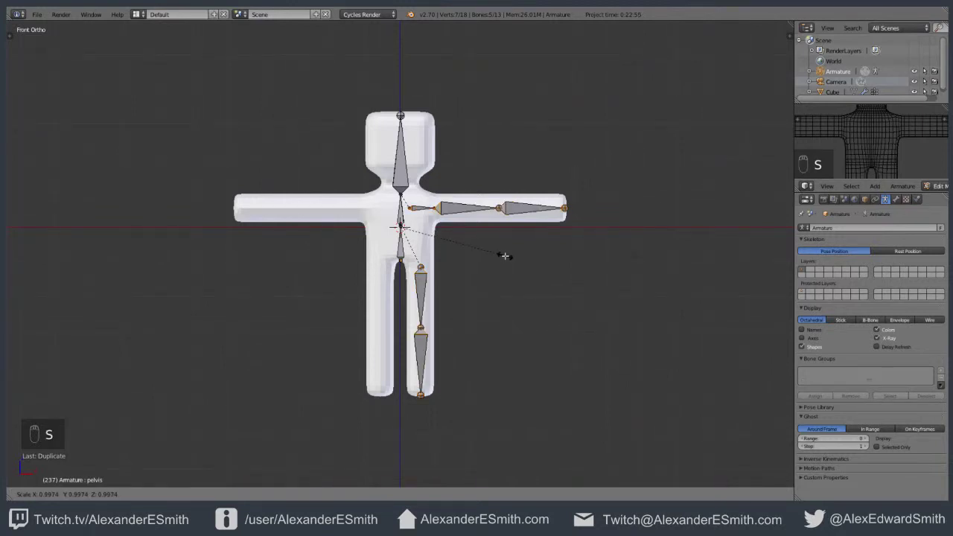
pyautogui.write('-1x')
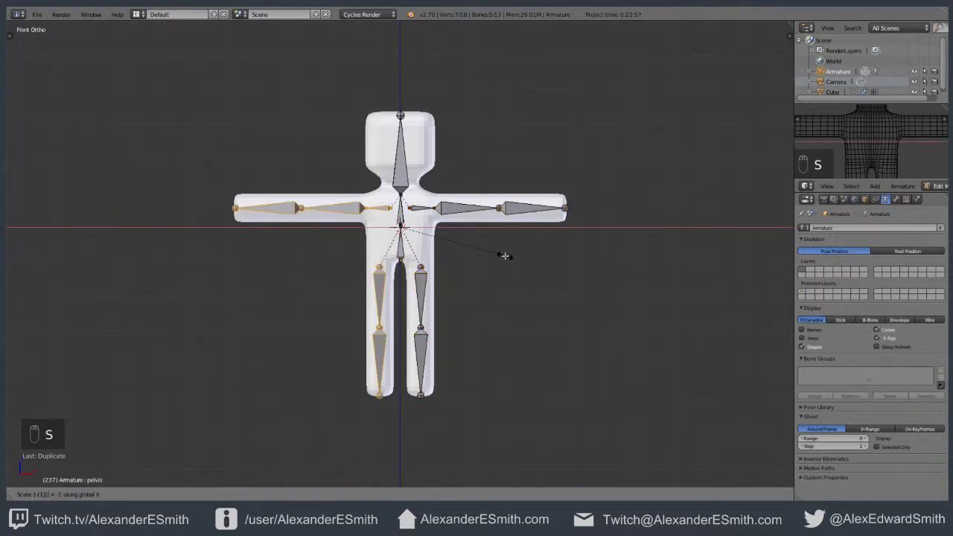
pyautogui.press('Return')
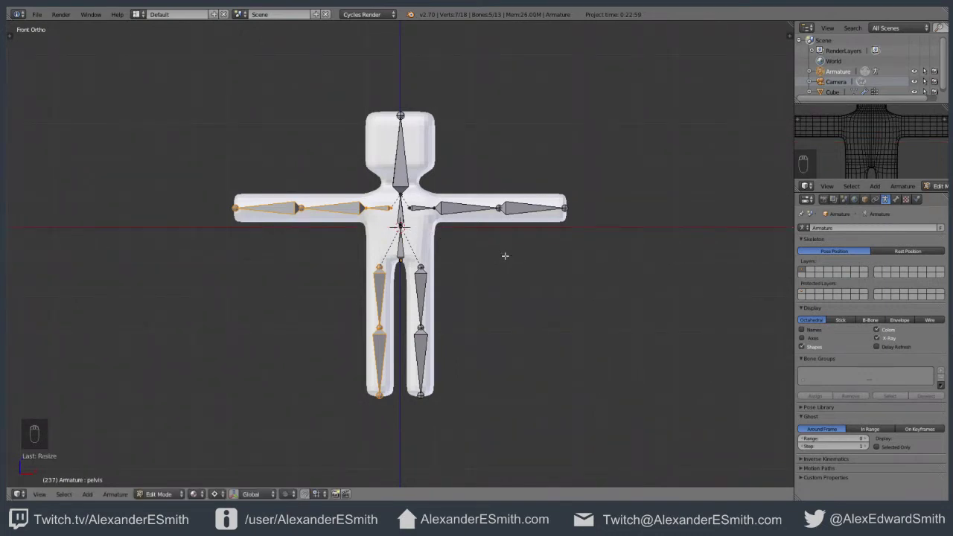
# - Back in Pose Mode, test-rotate the duplicated forearm.L.001 bone, then cancel the rotation
pyautogui.press('Tab')
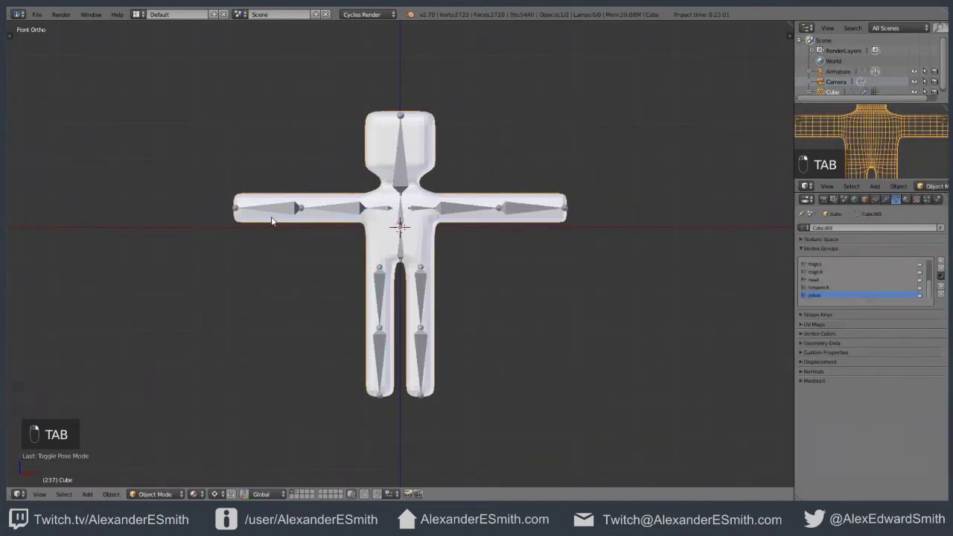
pyautogui.rightClick(277, 214)
pyautogui.press('r')
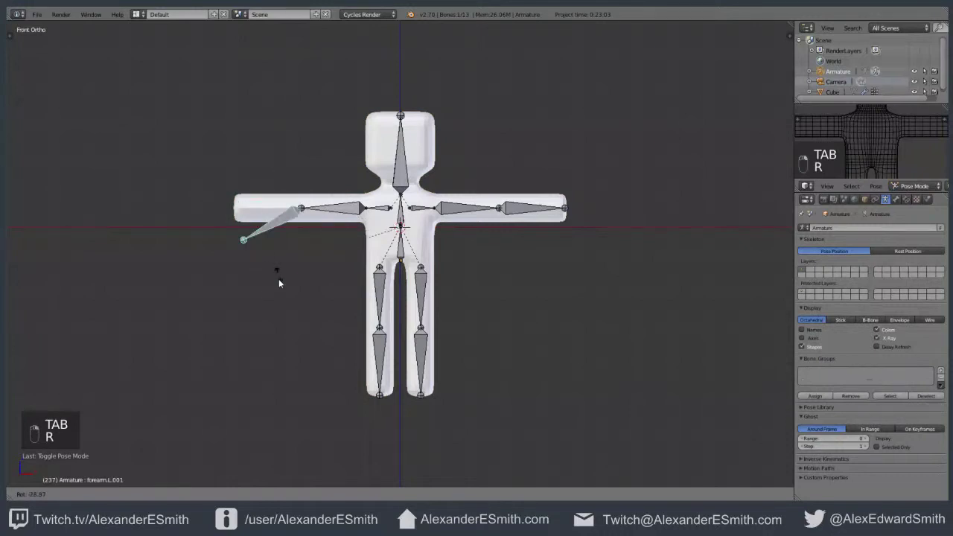
pyautogui.rightClick(280, 279)
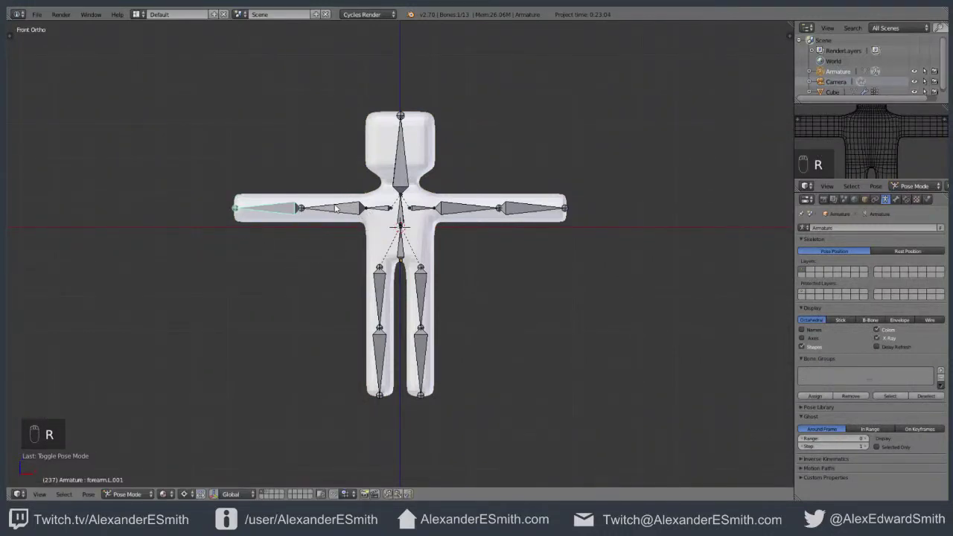
# - Box-select the duplicated arm and leg bones, try a 'name' search, then show forearm.L.001's Bone properties
pyautogui.press('a')
pyautogui.press('b')
pyautogui.moveTo(242, 198); pyautogui.dragTo(385, 402)
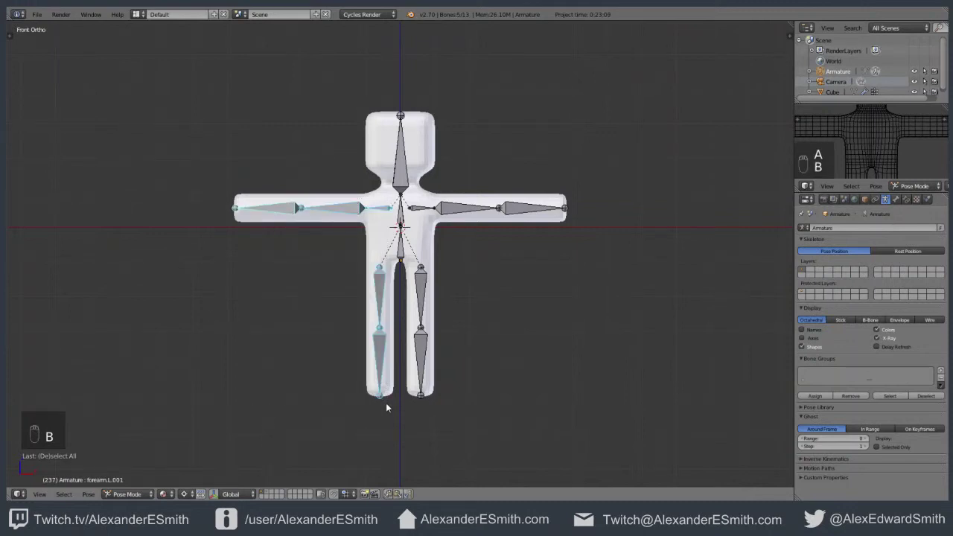
pyautogui.press('space')
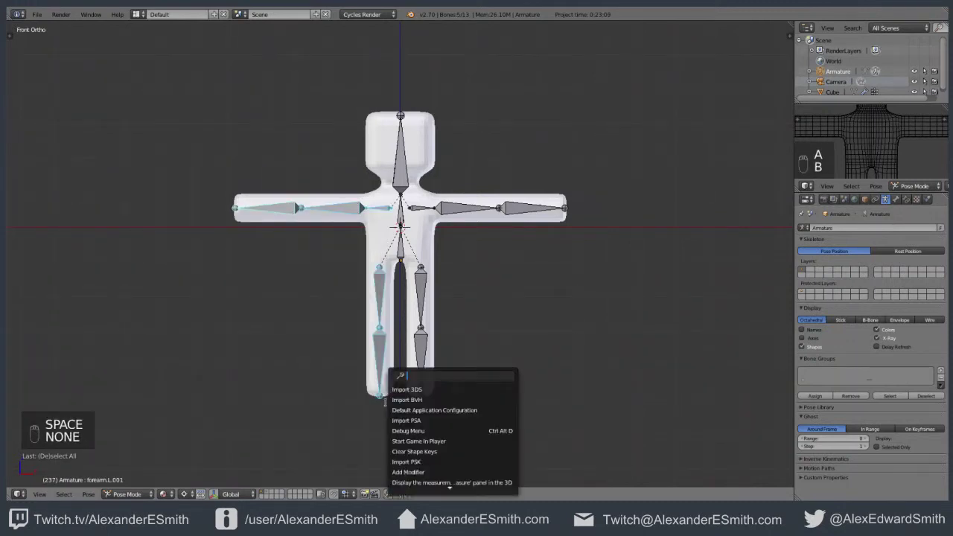
pyautogui.write('name')
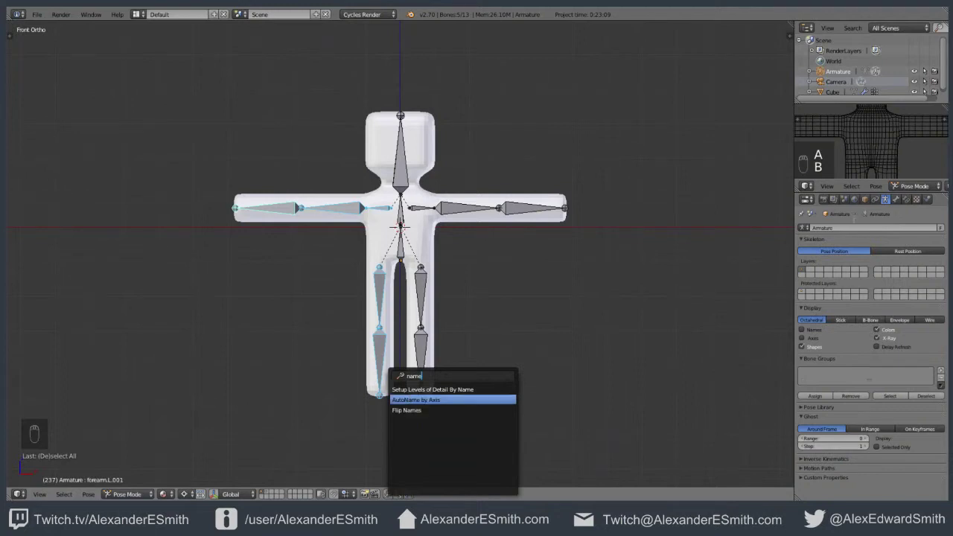
pyautogui.rightClick(292, 211)
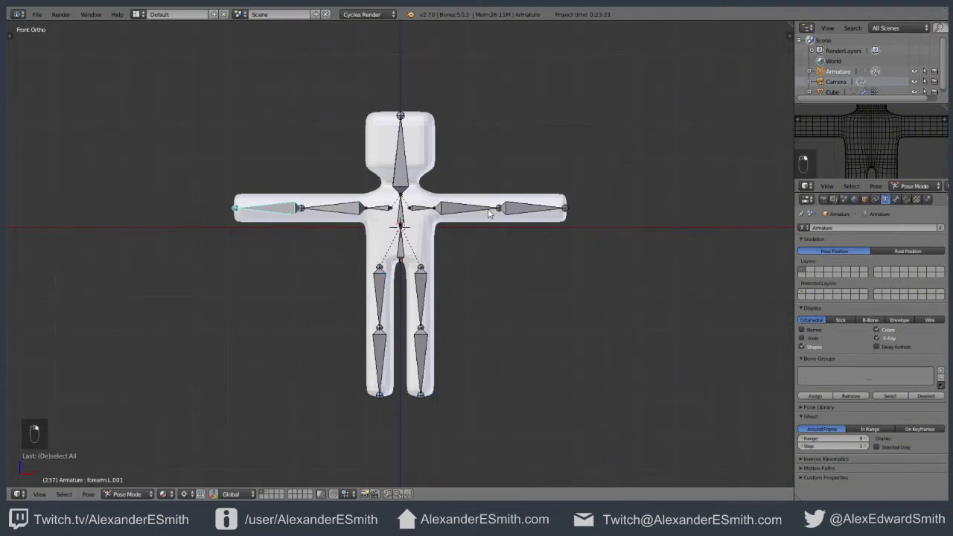
pyautogui.click(896, 199)
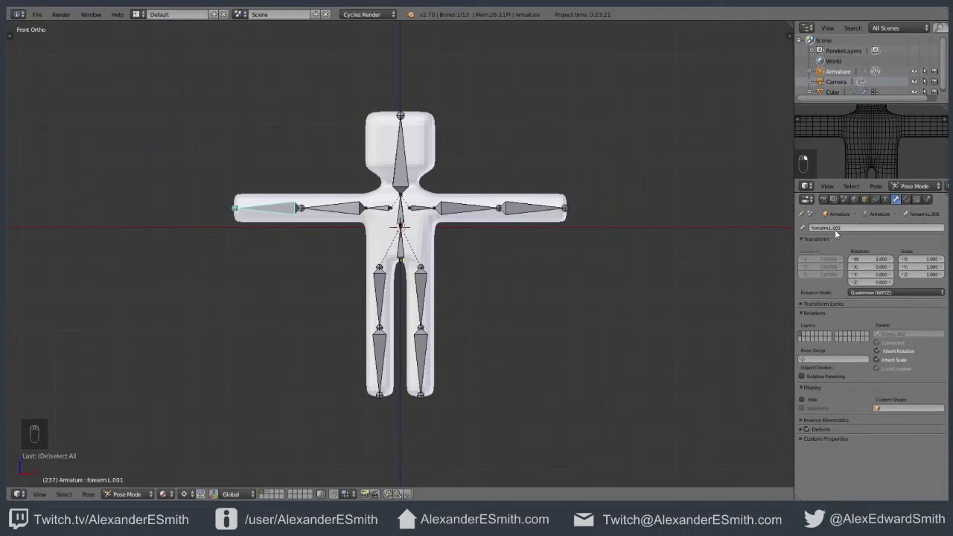
# - Select the duplicated arm and leg bones and run Flip Names on them
pyautogui.rightClick(332, 210)
pyautogui.rightClick(385, 298)
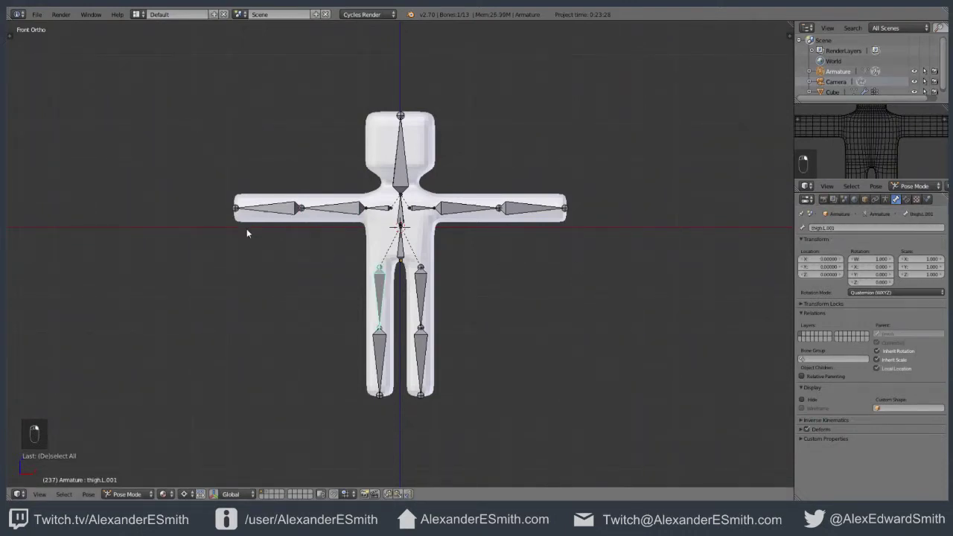
pyautogui.press('b')
pyautogui.moveTo(198, 172); pyautogui.dragTo(378, 414)
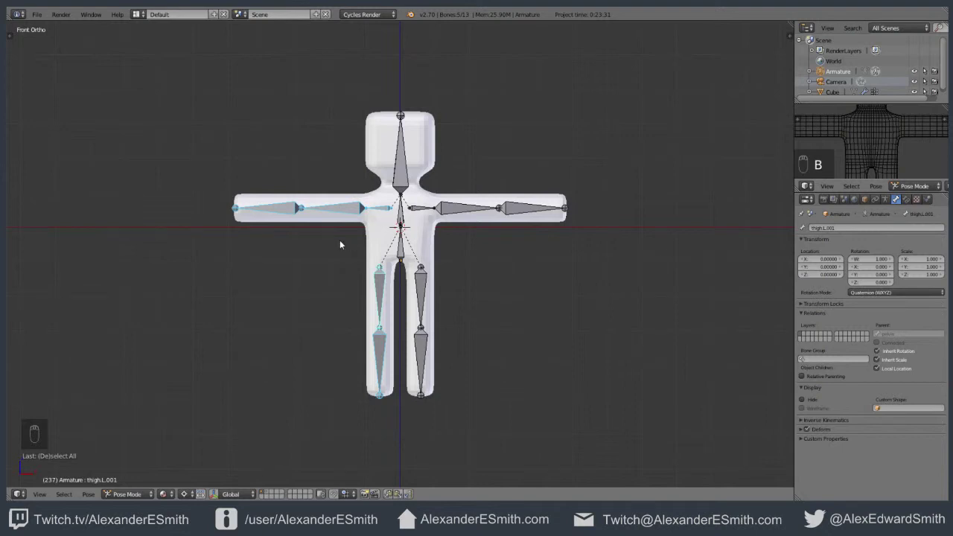
pyautogui.press('space')
pyautogui.write('flip name')
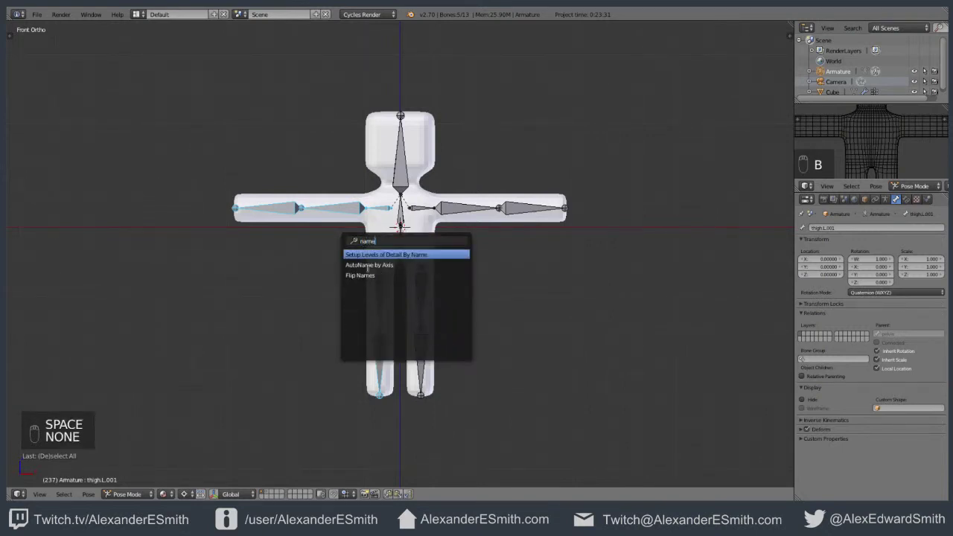
pyautogui.click(370, 276)
# - Verify the new names on forearm.R, bicep.R, shoulder.R, thigh.R and shin.R
pyautogui.rightClick(294, 209)
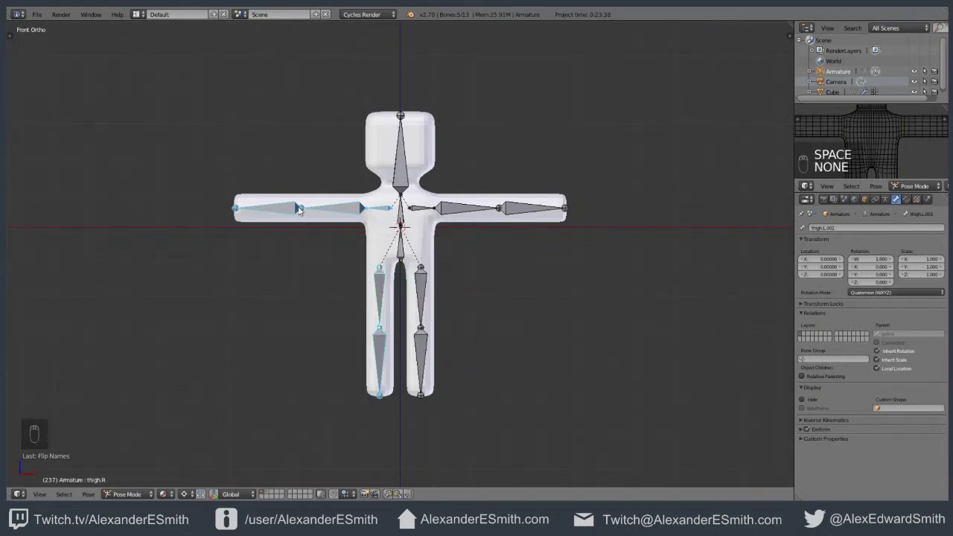
pyautogui.click(814, 229)
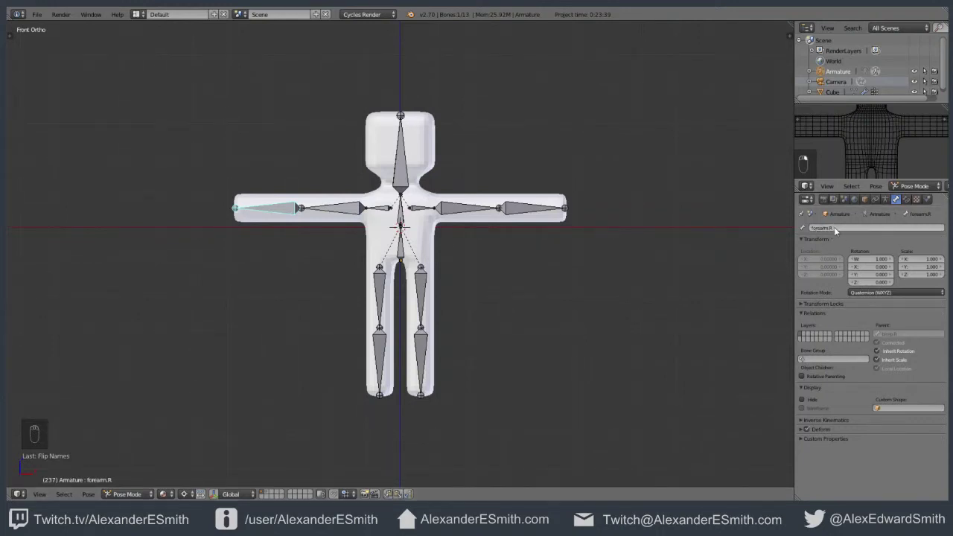
pyautogui.press('Escape')
pyautogui.rightClick(360, 211)
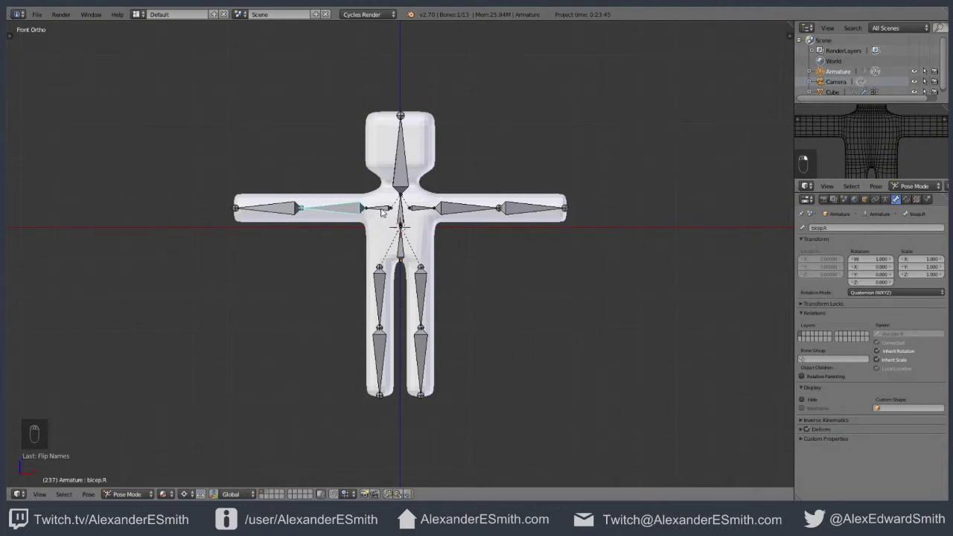
pyautogui.rightClick(382, 211)
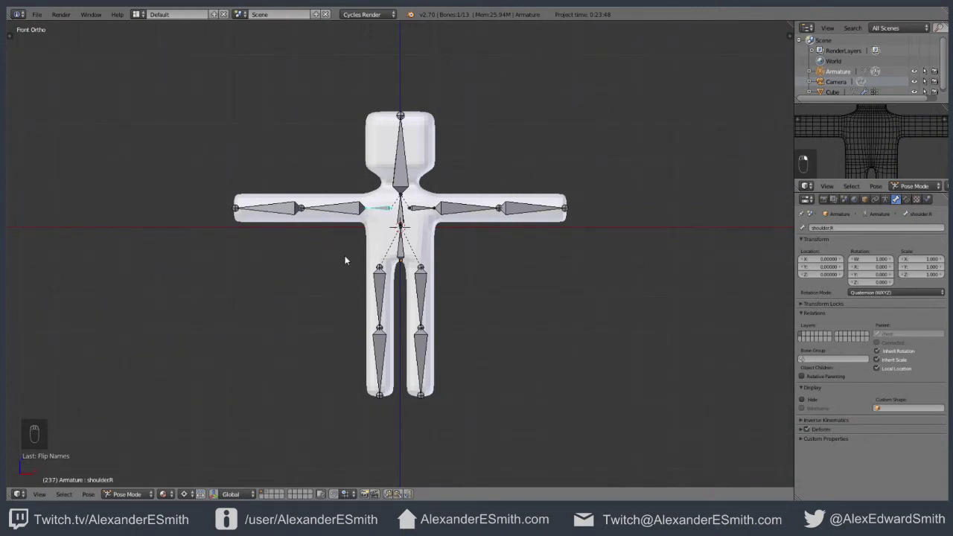
pyautogui.press('b')
pyautogui.moveTo(341, 246); pyautogui.dragTo(383, 408)
pyautogui.rightClick(376, 294)
pyautogui.rightClick(382, 378)
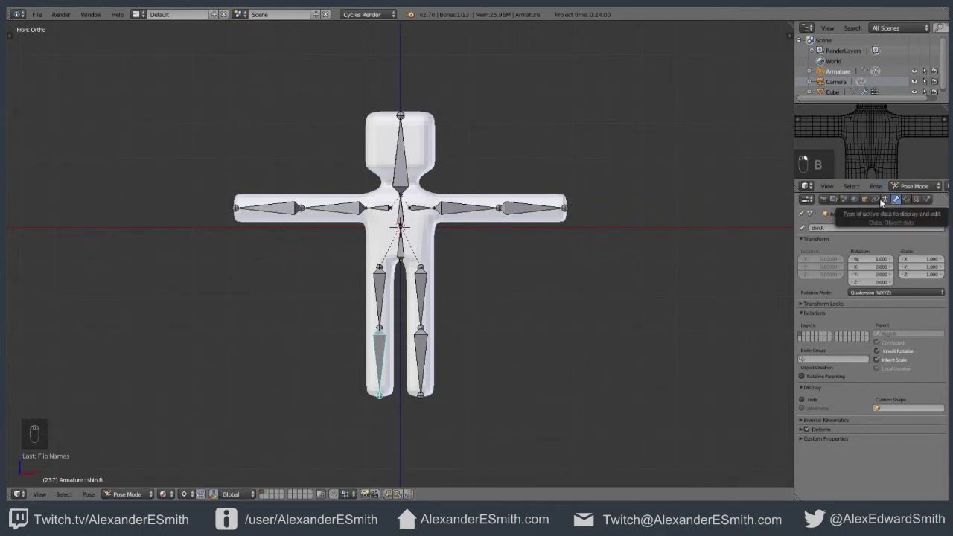
# - Return to Object Mode on the mannequin mesh and list its vertex groups, highlighting thigh.L
pyautogui.press('Tab')
pyautogui.press('Tab')
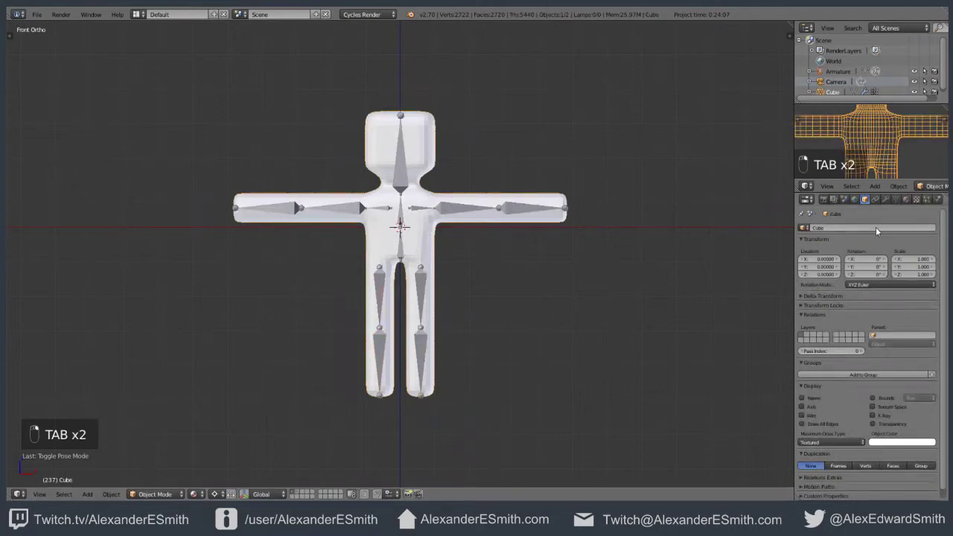
pyautogui.click(895, 199)
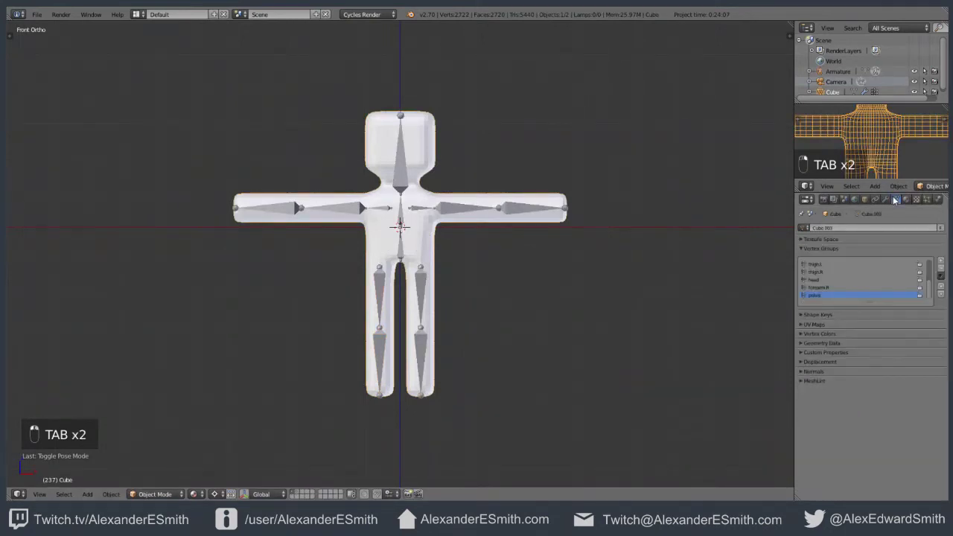
pyautogui.click(819, 272)
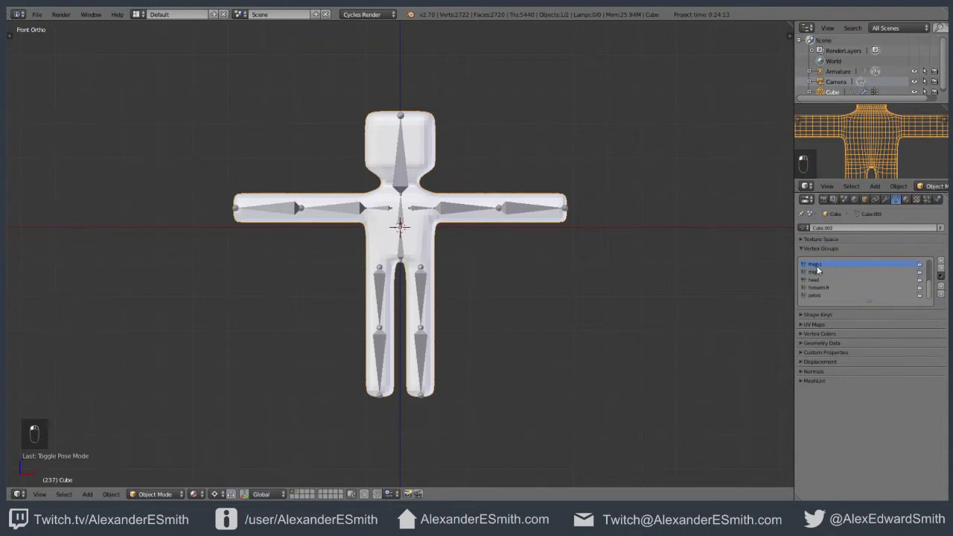
# - Test-rotate forearm.R, bicep.R and the shoulder bone, cancelling each rotation
pyautogui.rightClick(292, 207)
pyautogui.press('r')
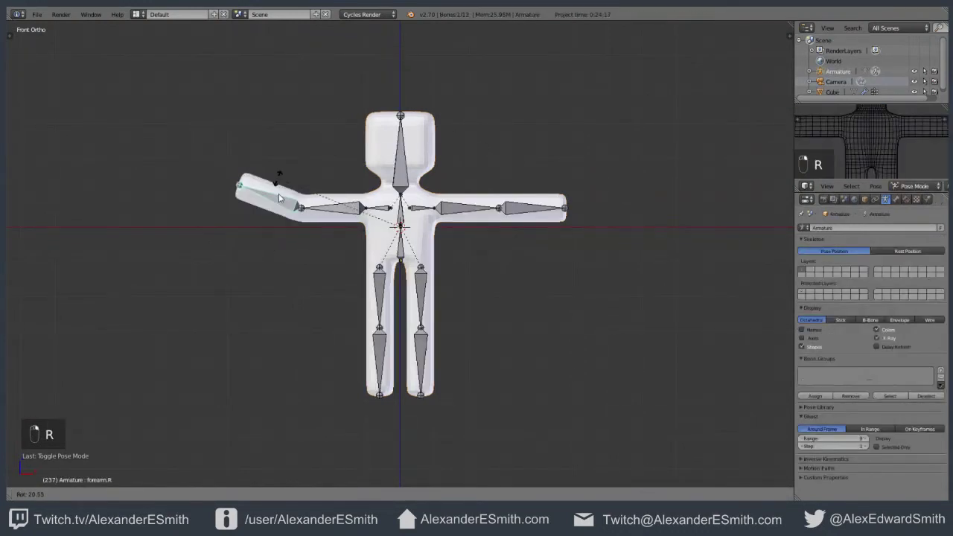
pyautogui.rightClick(280, 209)
pyautogui.rightClick(343, 209)
pyautogui.press('r')
pyautogui.rightClick(389, 209)
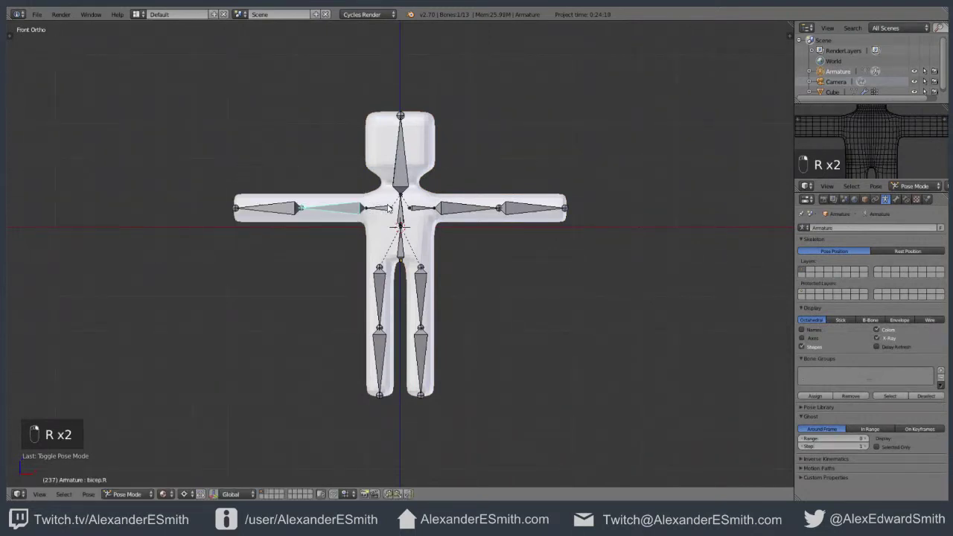
pyautogui.rightClick(390, 211)
pyautogui.press('r')
pyautogui.rightClick(363, 257)
# - Test-rotate shin.R, thigh.R, thigh.L and shin.L to check the legs bend with them
pyautogui.rightClick(383, 362)
pyautogui.press('r')
pyautogui.rightClick(378, 313)
pyautogui.rightClick(378, 296)
pyautogui.press('r')
pyautogui.rightClick(367, 305)
pyautogui.rightClick(421, 301)
pyautogui.press('r')
pyautogui.rightClick(439, 316)
pyautogui.rightClick(420, 357)
pyautogui.press('r')
pyautogui.rightClick(413, 269)
# - Test-rotate the head, then move the pelvis bone to shift the mannequin and orbit the view
pyautogui.rightClick(388, 174)
pyautogui.press('r')
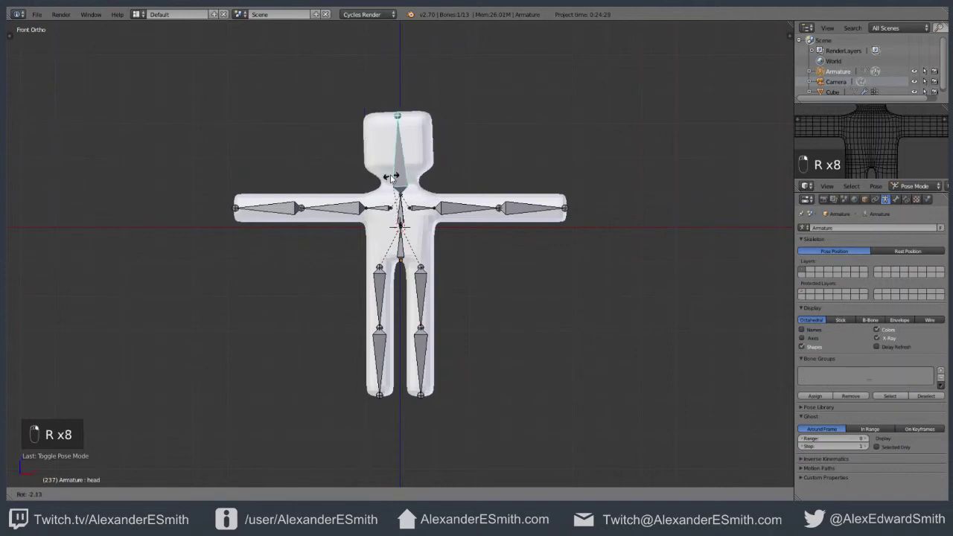
pyautogui.rightClick(390, 174)
pyautogui.rightClick(400, 246)
pyautogui.press('g')
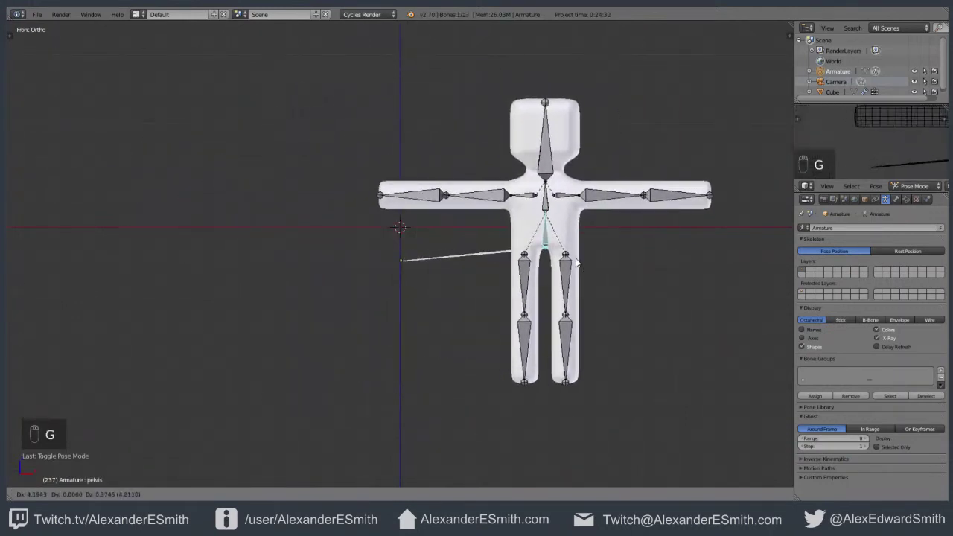
pyautogui.click(445, 263)
pyautogui.moveTo(445, 264); pyautogui.dragTo(389, 248, button='middle')
# - Put the mannequin mesh into Edit Mode and snap to the front orthographic view
pyautogui.press('Tab')
pyautogui.press('Tab')
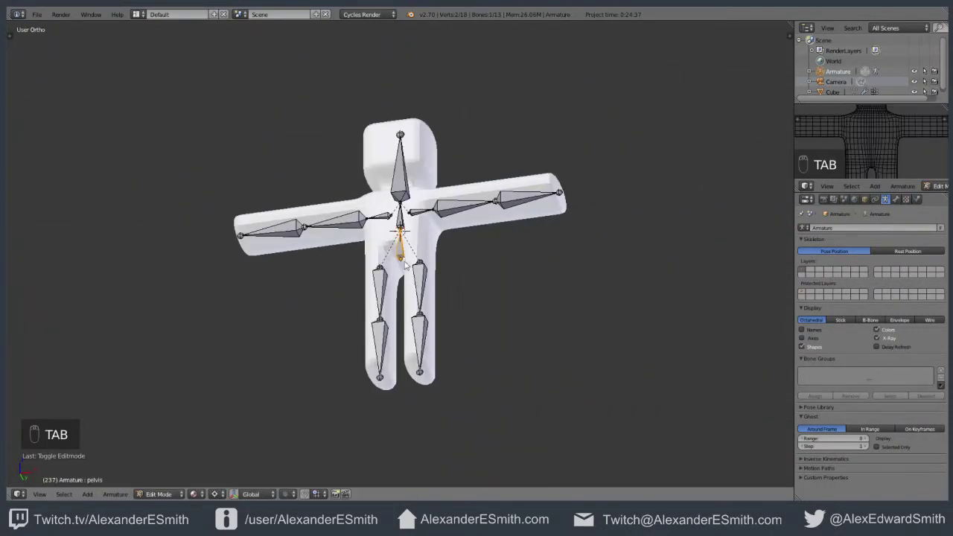
pyautogui.press('Tab')
pyautogui.press('Tab')
pyautogui.rightClick(425, 248)
pyautogui.press('Tab')
pyautogui.moveTo(425, 237); pyautogui.dragTo(421, 303, button='middle')
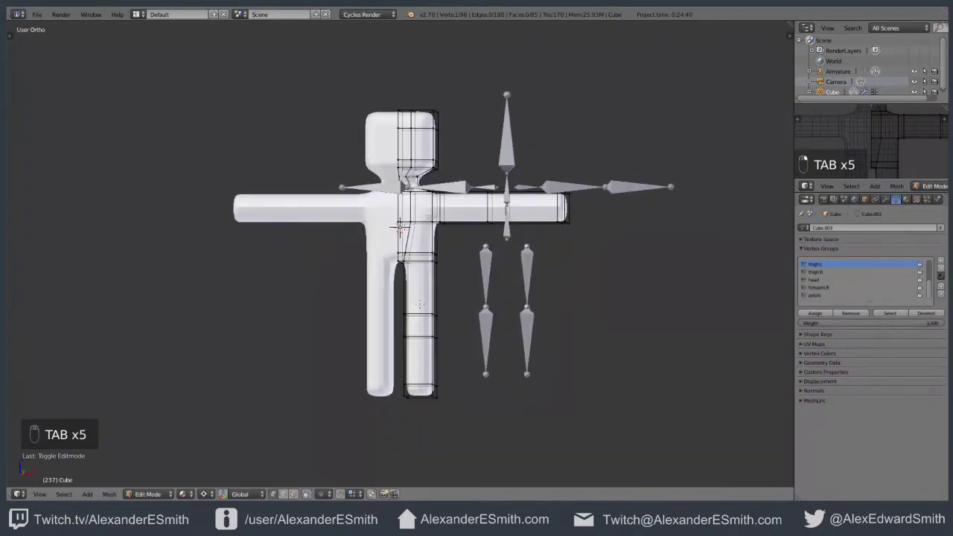
pyautogui.press('KP_1')
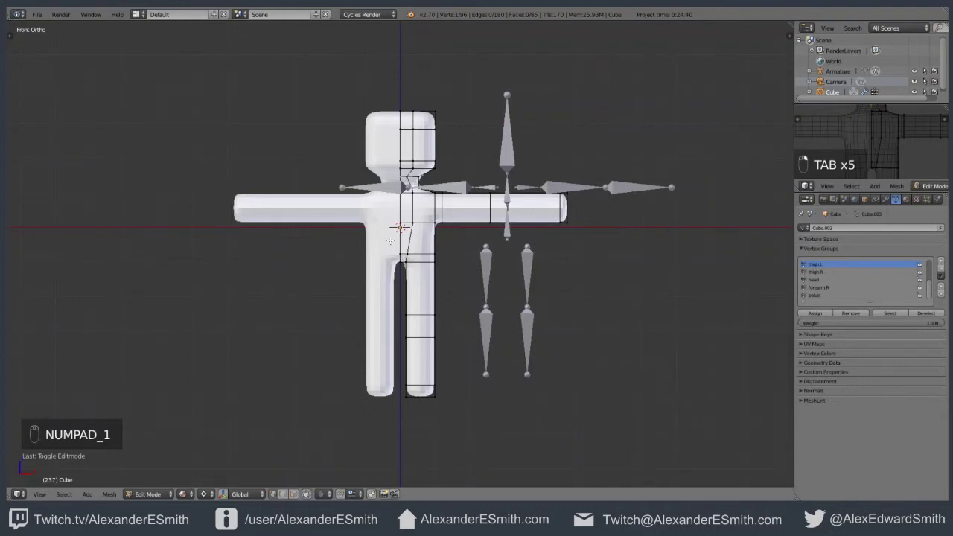
# - Select the pelvis vertex group's vertices and box-select crotch vertices to inspect its coverage
pyautogui.press('b')
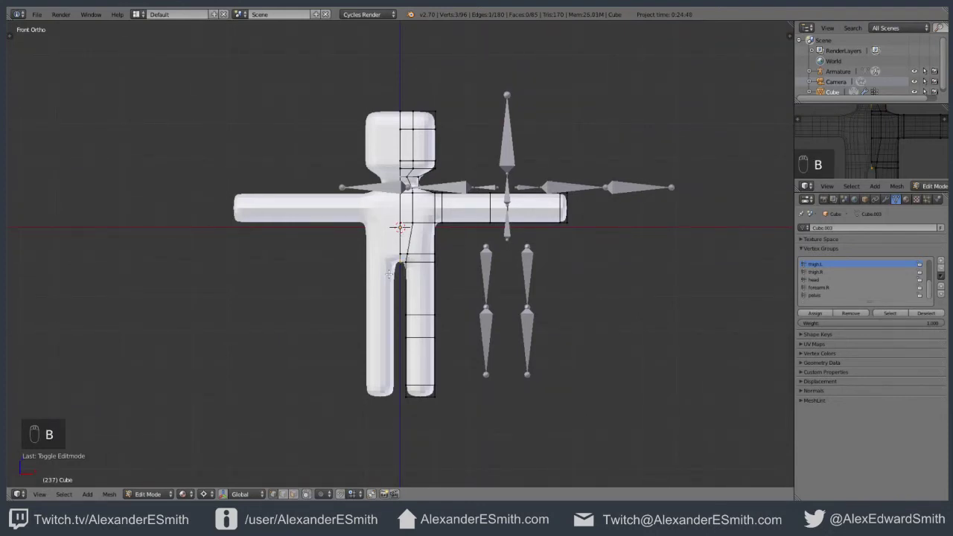
pyautogui.rightClick(625, 241)
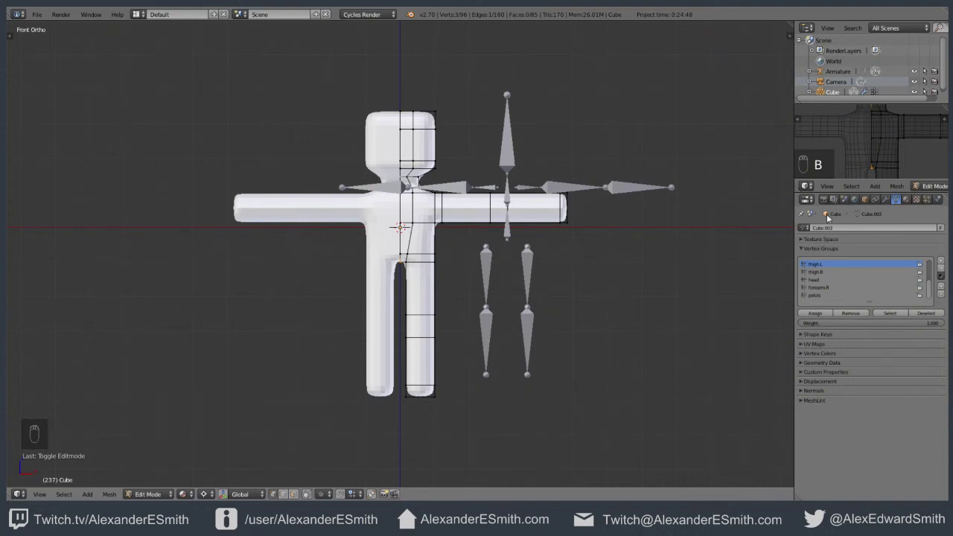
pyautogui.click(822, 295)
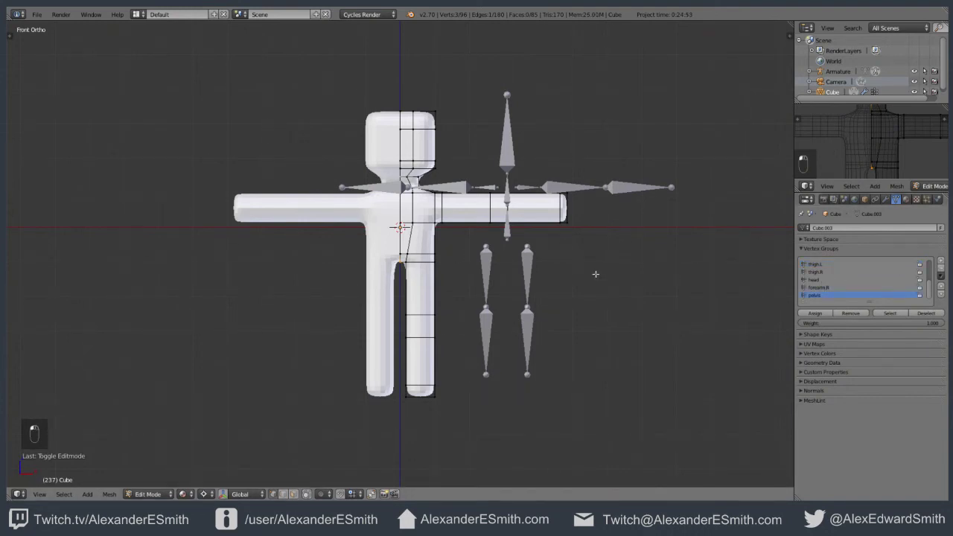
pyautogui.press('b')
pyautogui.moveTo(393, 238); pyautogui.dragTo(406, 279)
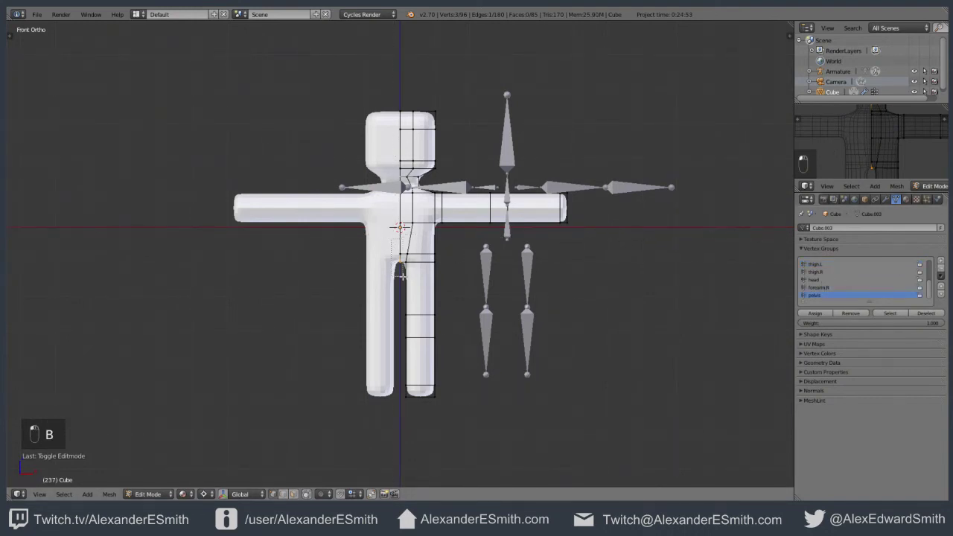
pyautogui.press('a')
pyautogui.click(890, 313)
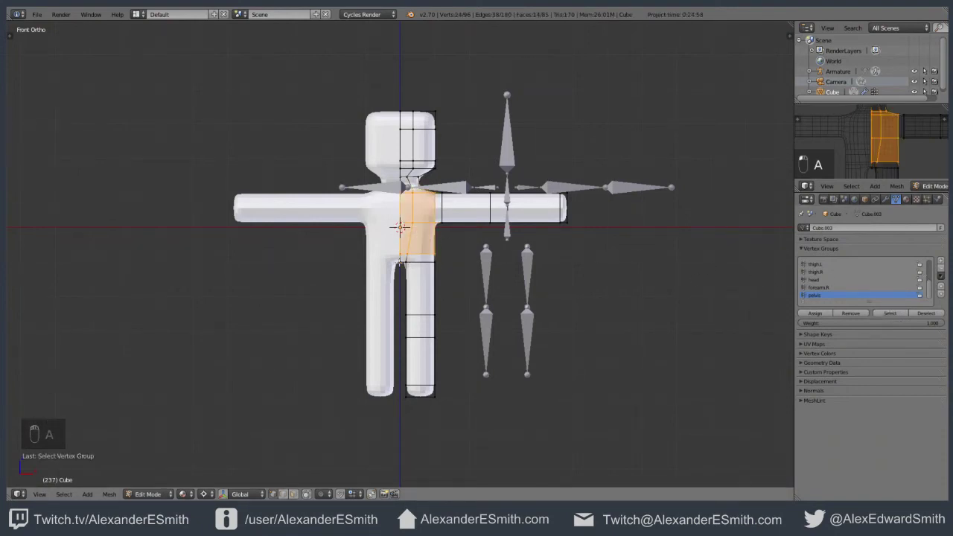
pyautogui.press('b')
pyautogui.press('a')
pyautogui.press('b')
pyautogui.moveTo(390, 255); pyautogui.dragTo(406, 278)
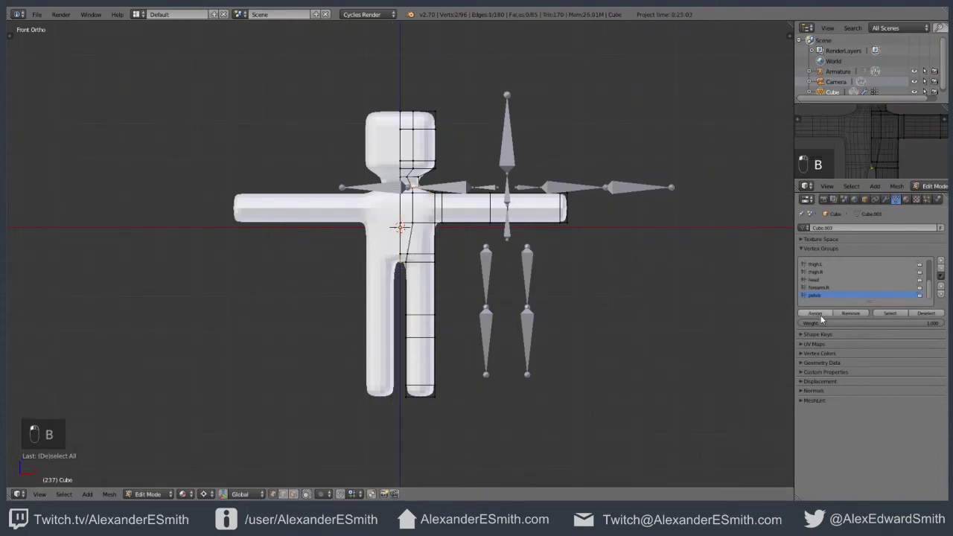
# - Reselect the pelvis group's vertices and return the mesh to Object Mode
pyautogui.press('a')
pyautogui.click(889, 313)
pyautogui.press('Tab')
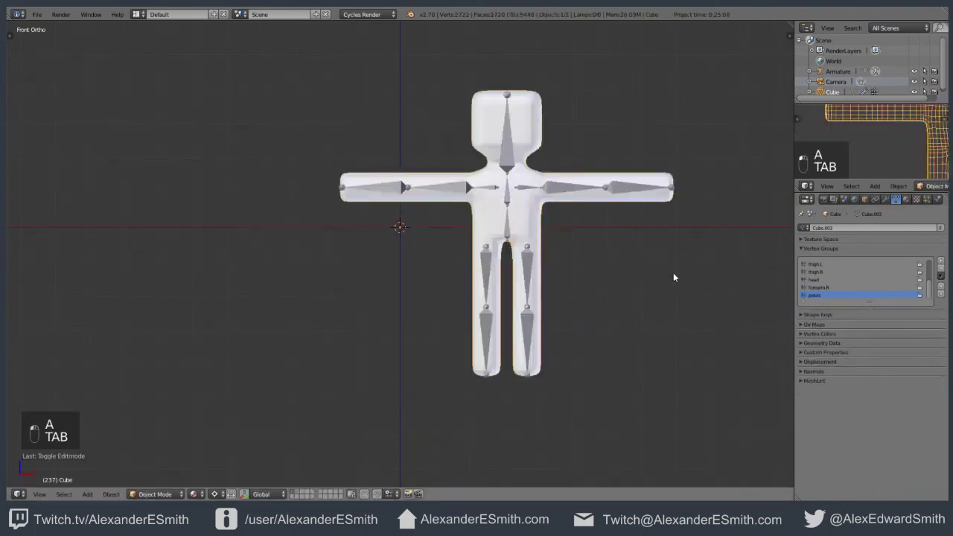
# - Test-move the pelvis bone, cancel it, and pick forearm.L to bend it
pyautogui.rightClick(503, 232)
pyautogui.press('g')
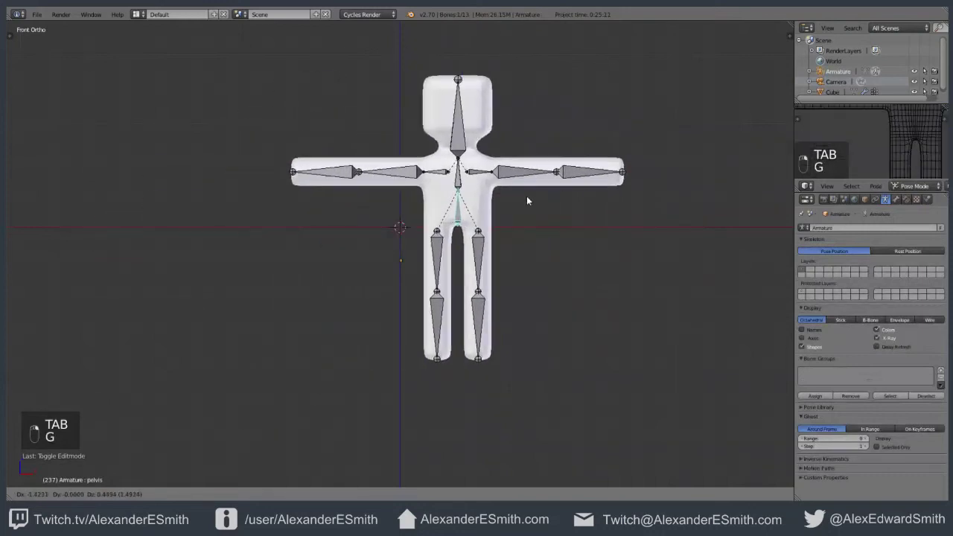
pyautogui.rightClick(494, 211)
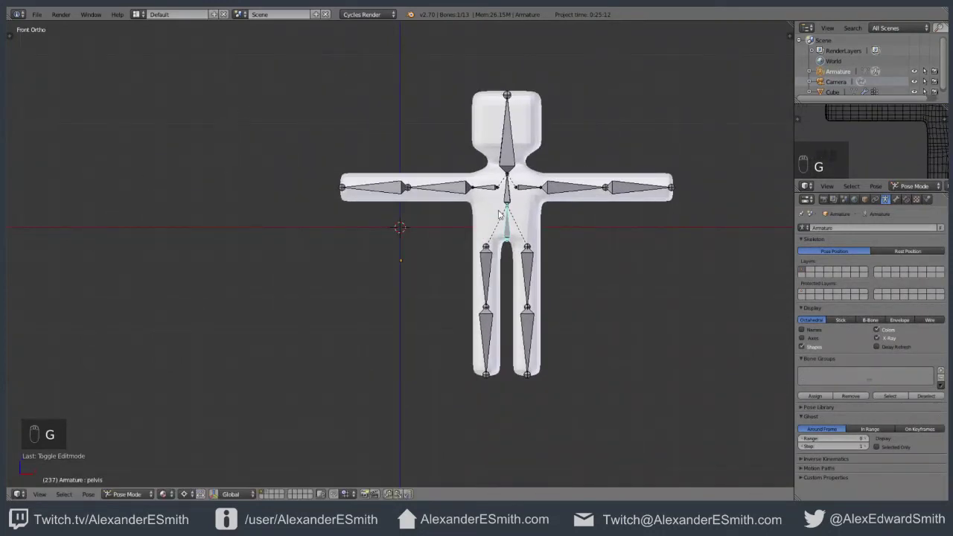
pyautogui.rightClick(648, 188)
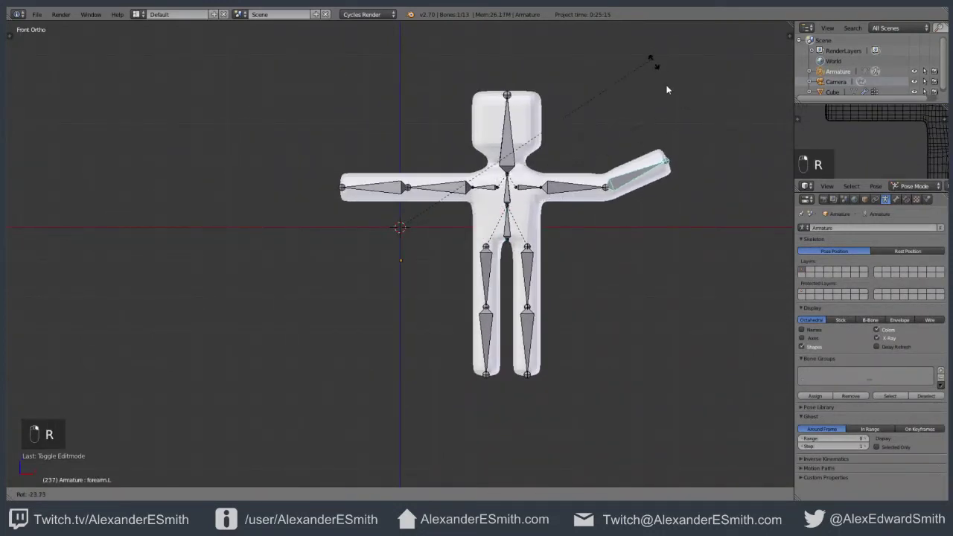